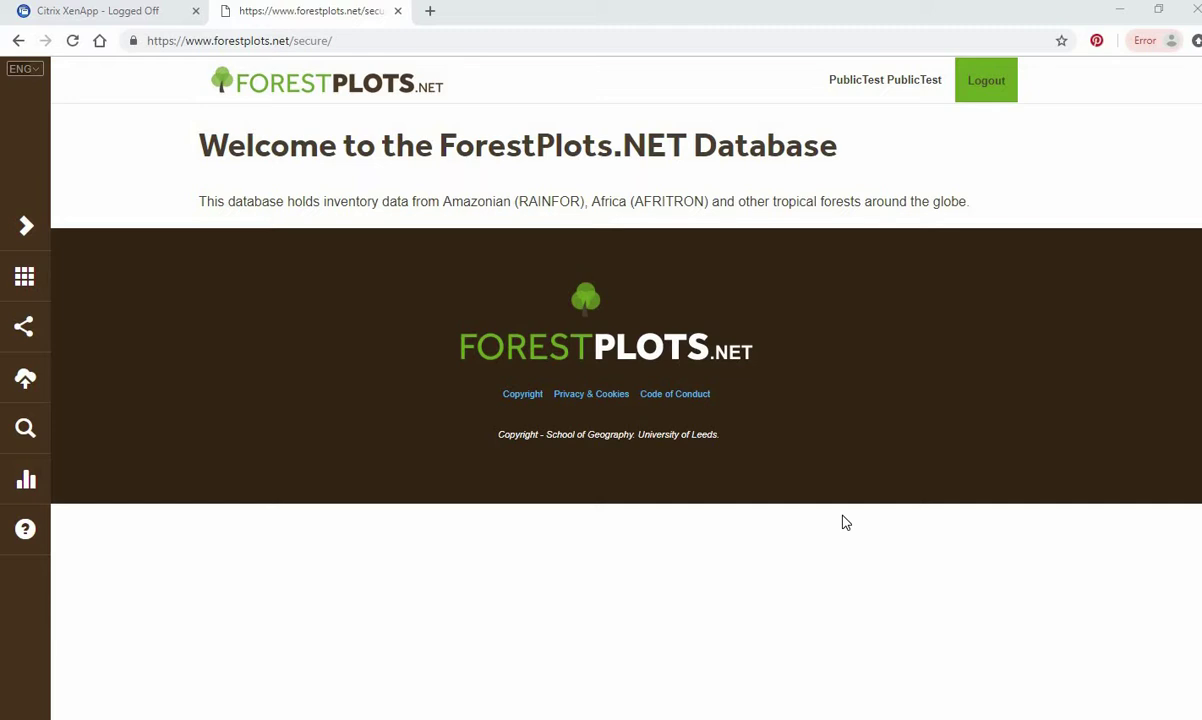
Open plot TGP-50, 'test plot vouchers and dets', from the Plots list.
{"action": "left_click", "coordinate": [20, 280]}
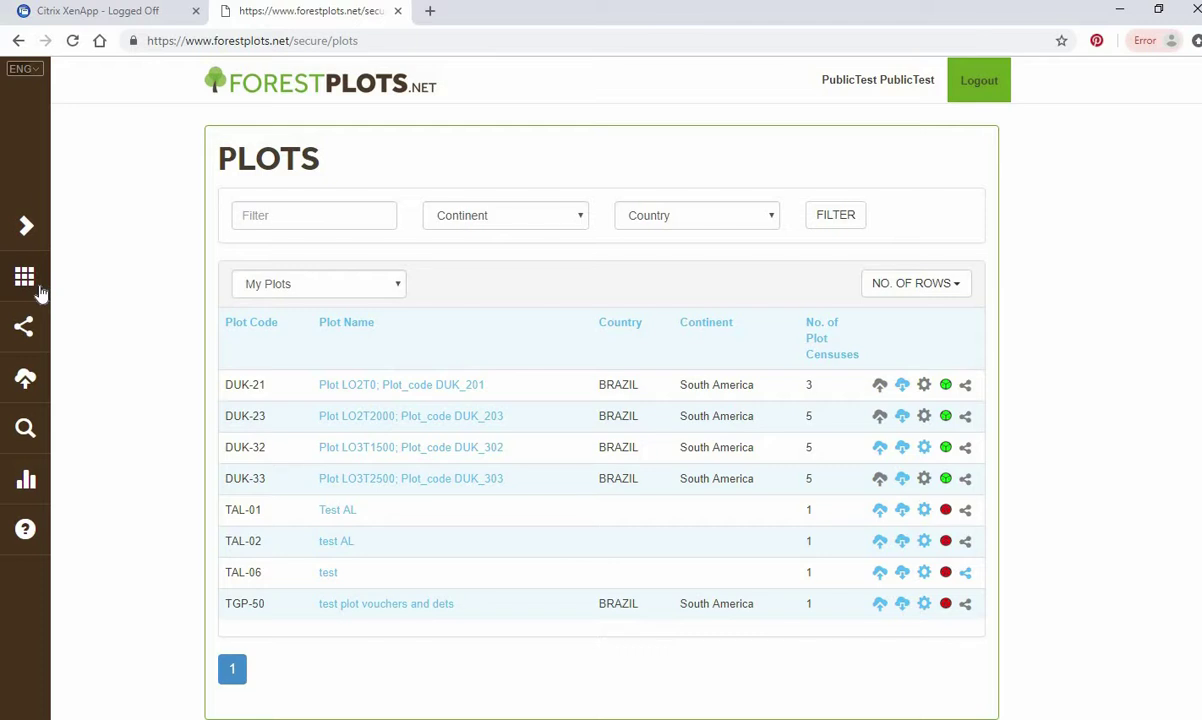
{"action": "left_click", "coordinate": [389, 608]}
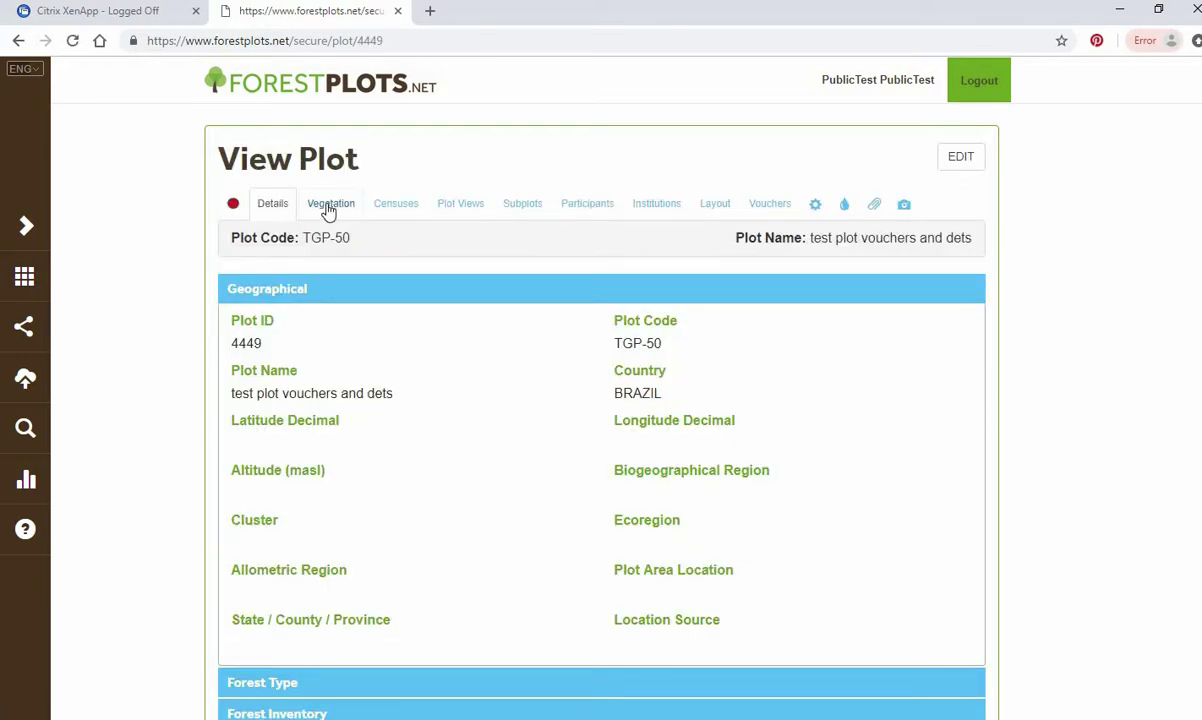
{"action": "left_click", "coordinate": [328, 207]}
{"action": "left_click", "coordinate": [326, 301]}
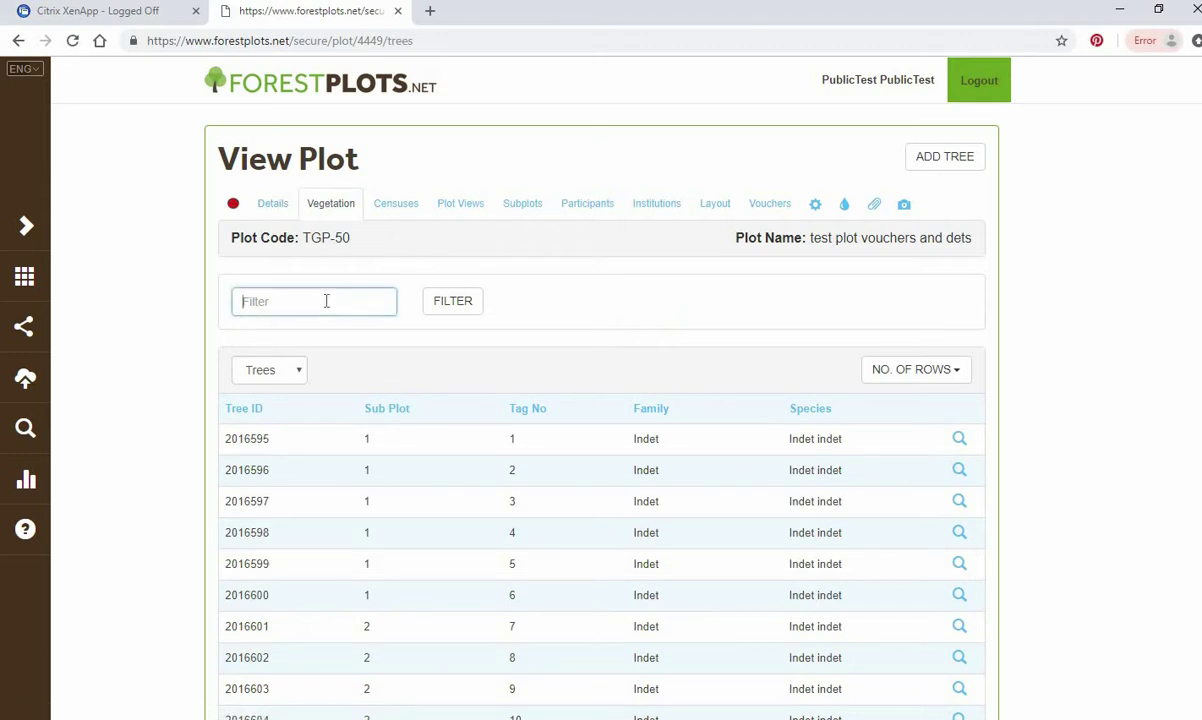
{"action": "type", "text": "18"}
{"action": "left_click", "coordinate": [438, 304]}
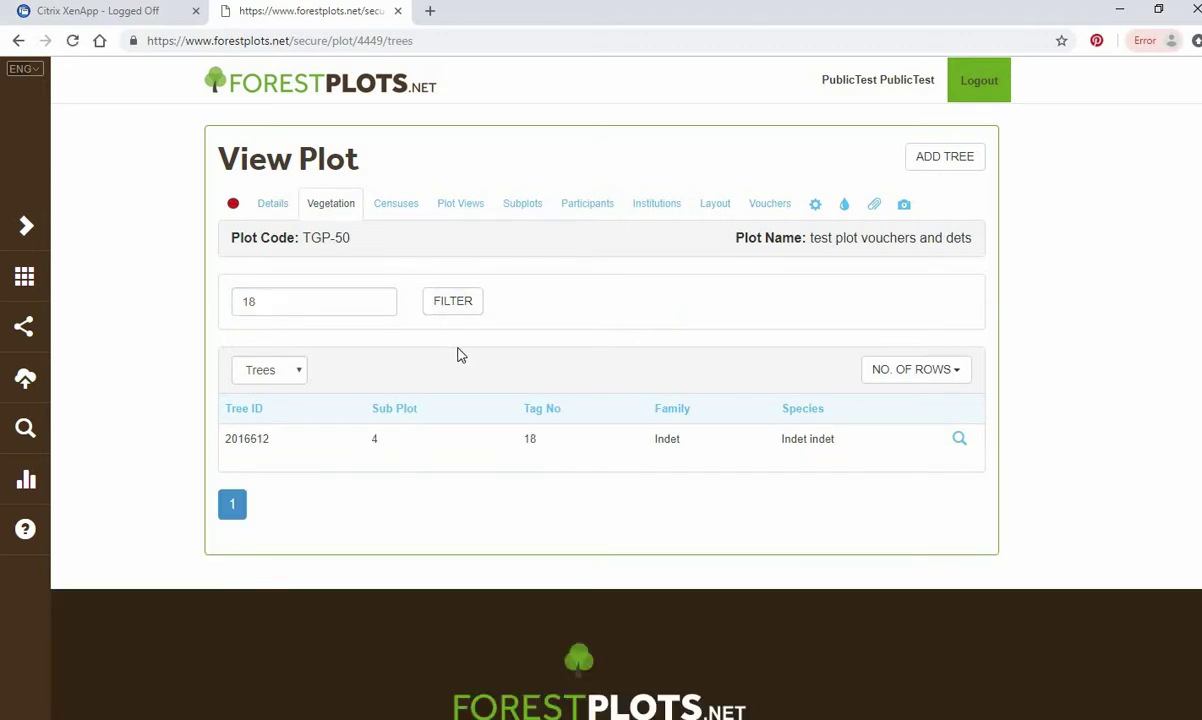
{"action": "left_click", "coordinate": [290, 372]}
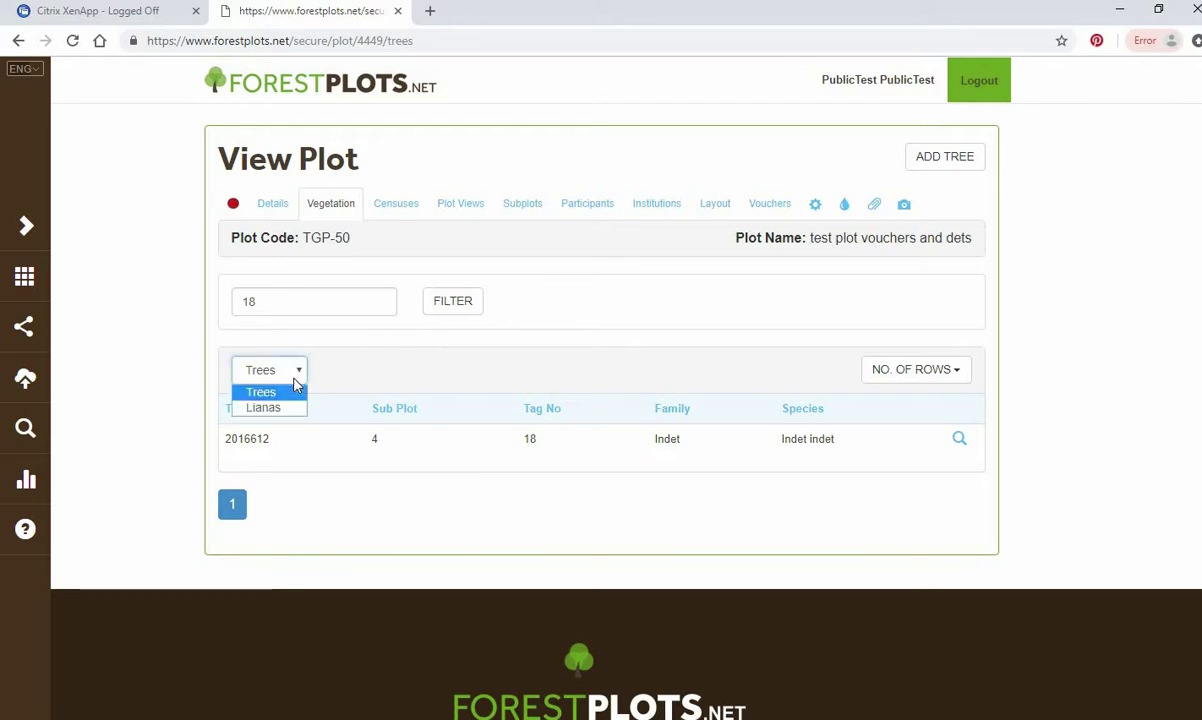
{"action": "left_click", "coordinate": [330, 392]}
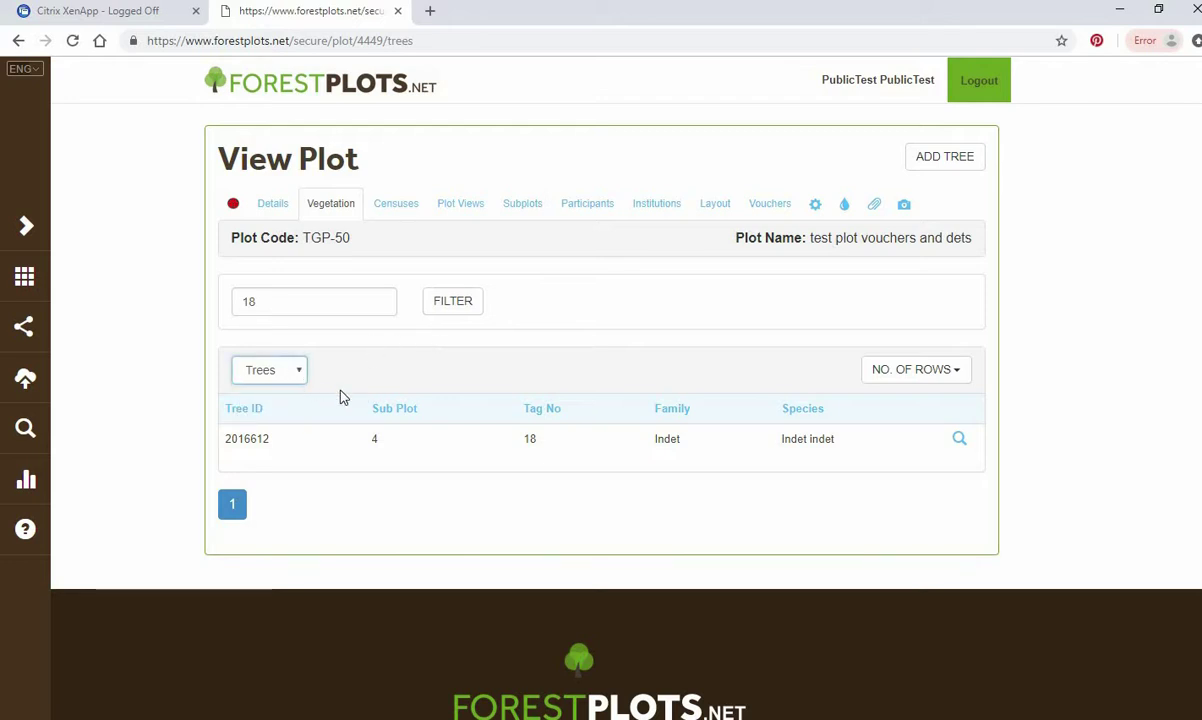
{"action": "left_click", "coordinate": [958, 441]}
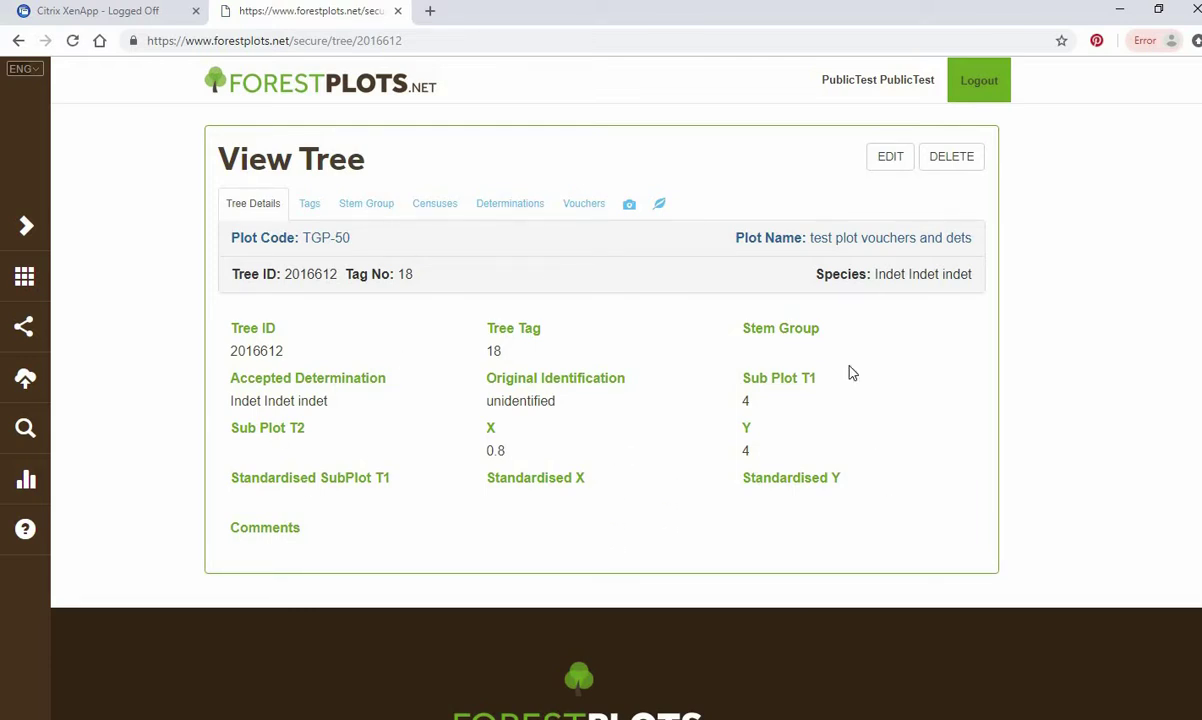
{"action": "left_click", "coordinate": [902, 162]}
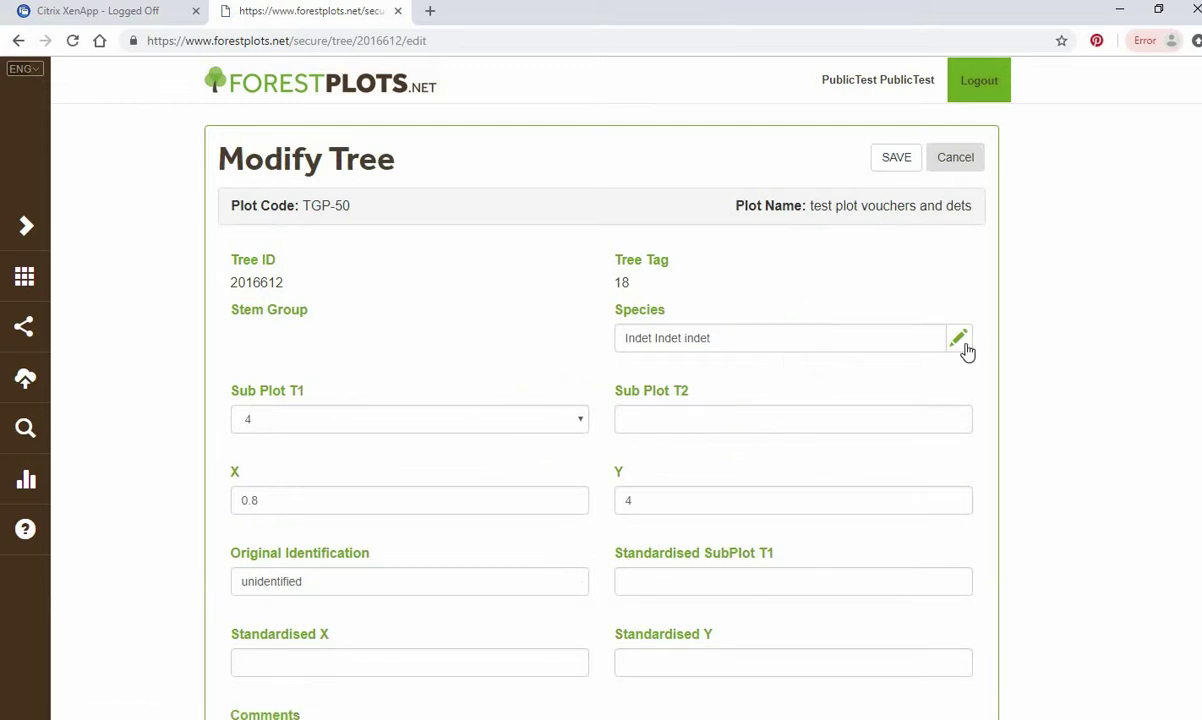
{"action": "left_click", "coordinate": [958, 342]}
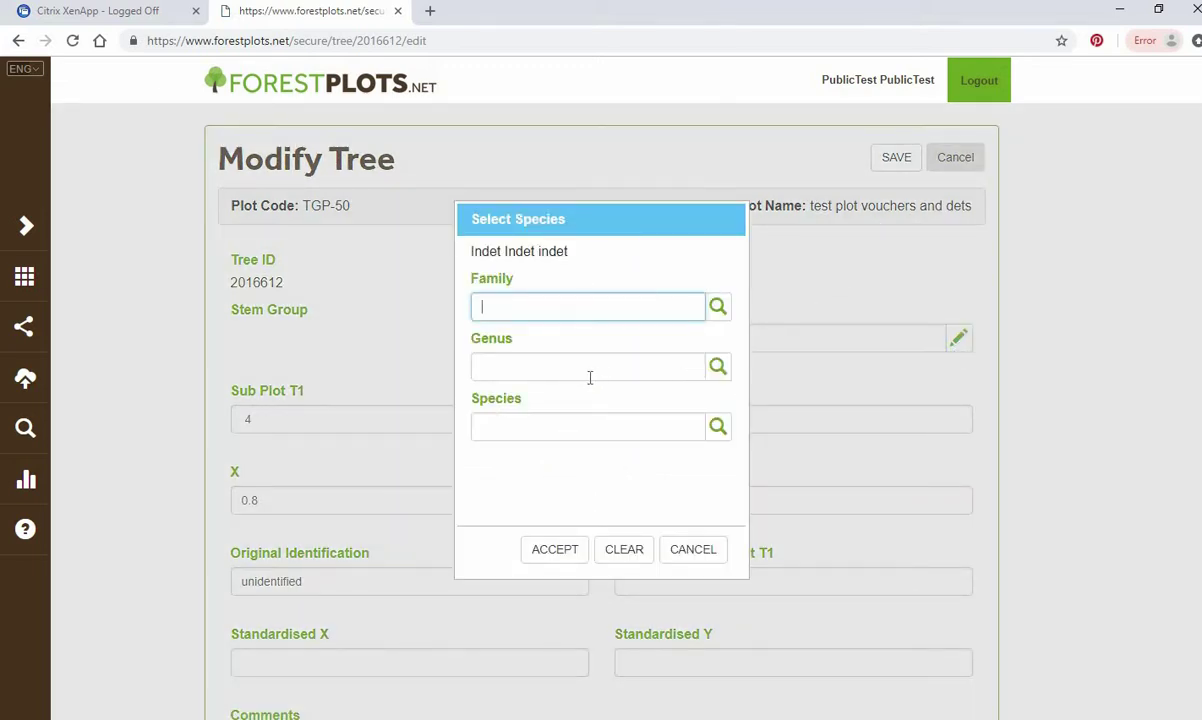
{"action": "left_click", "coordinate": [700, 550]}
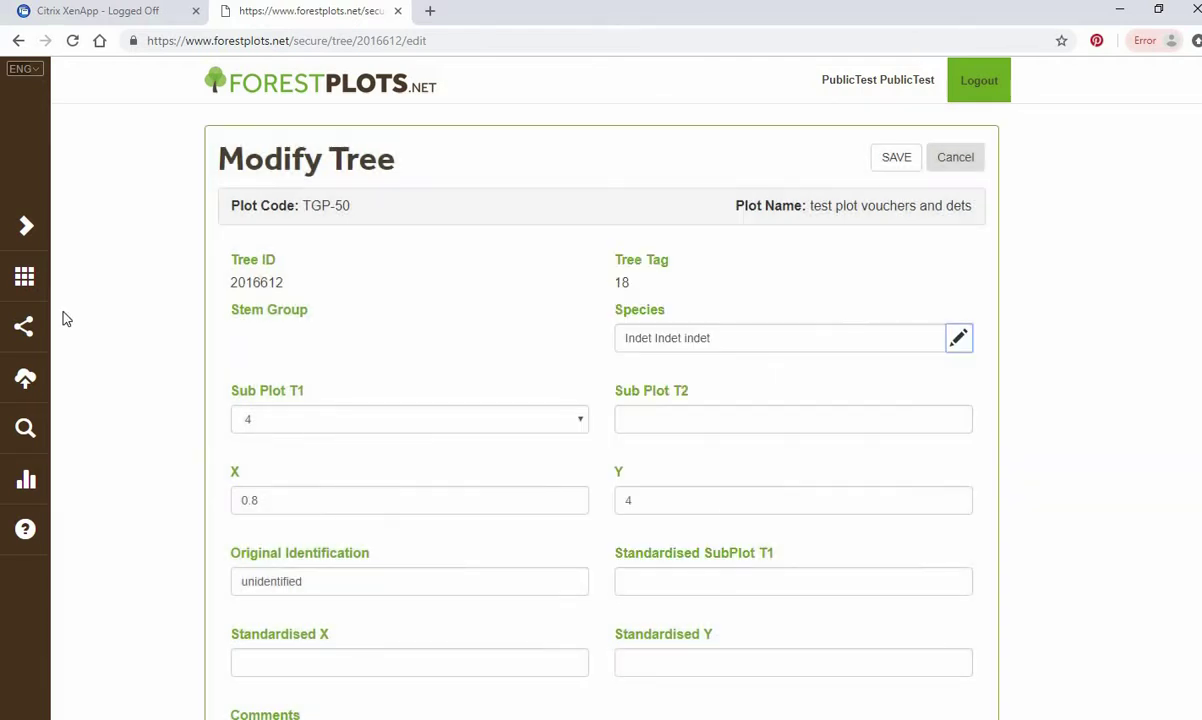
{"action": "left_click", "coordinate": [30, 282]}
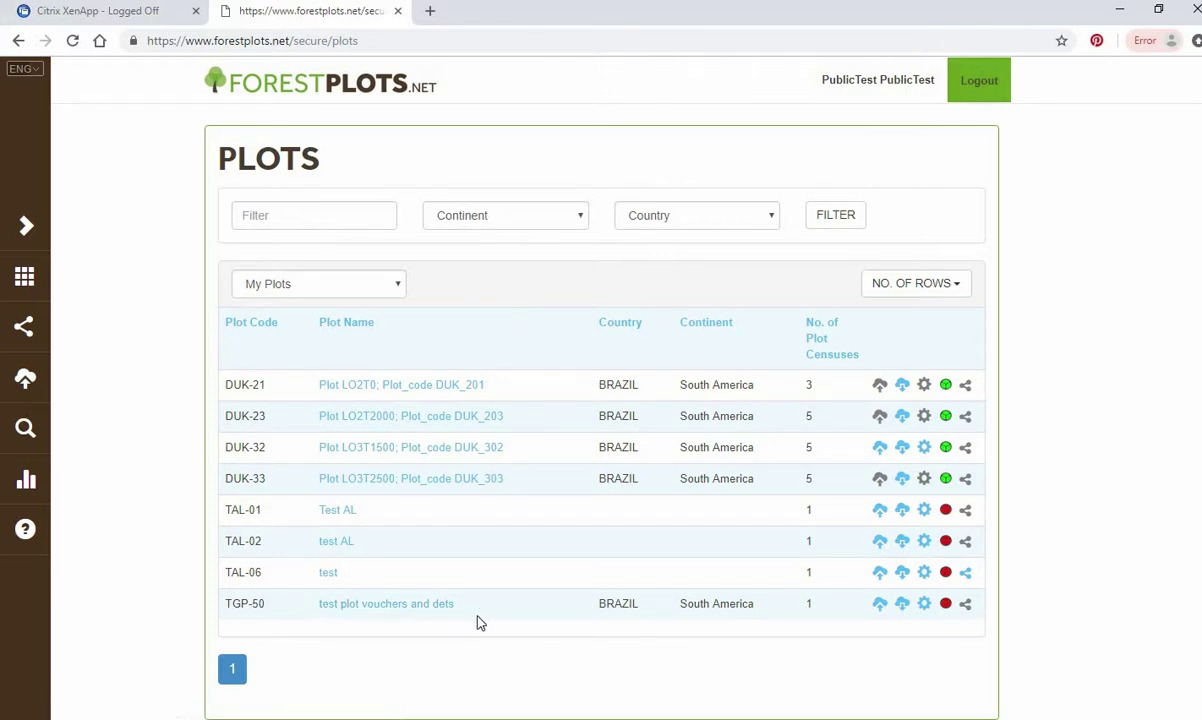
Open TGP-50's Data Import page and look through its import panels, including Update Determinations.
{"action": "left_click", "coordinate": [881, 610]}
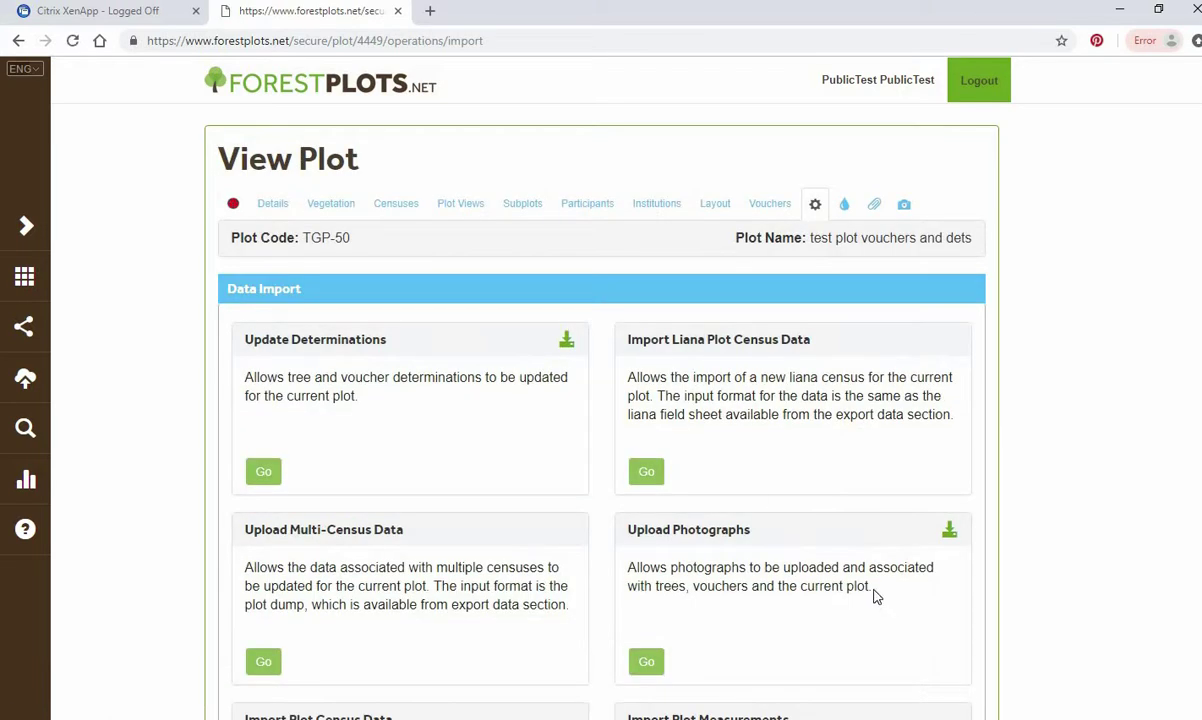
{"action": "scroll", "coordinate": [970, 492], "scroll_direction": "down", "scroll_amount": 1}
{"action": "scroll", "coordinate": [970, 492], "scroll_direction": "down", "scroll_amount": 2}
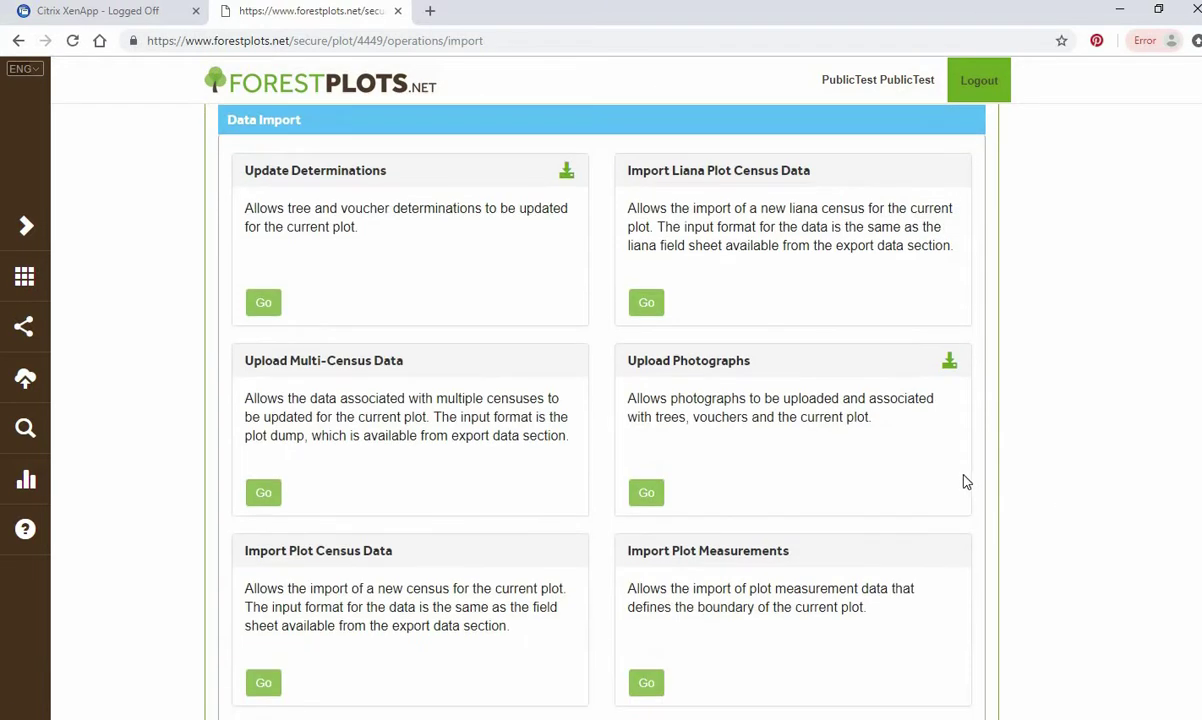
{"action": "scroll", "coordinate": [937, 478], "scroll_direction": "down", "scroll_amount": 3}
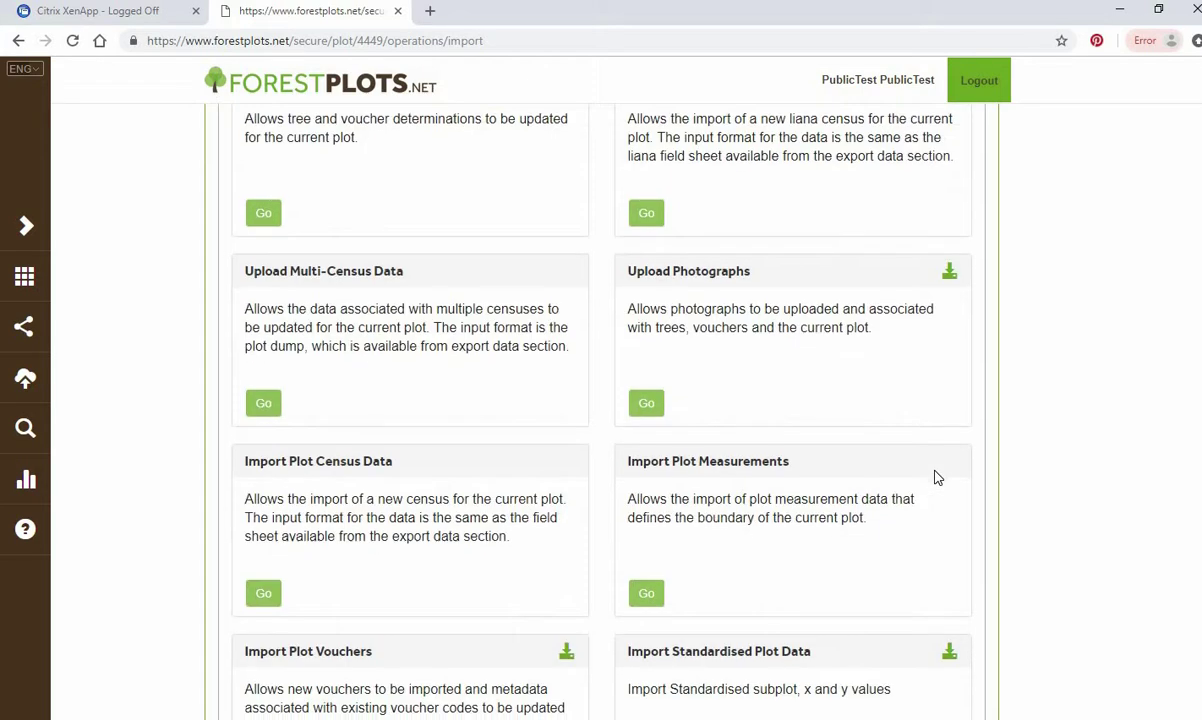
{"action": "scroll", "coordinate": [937, 478], "scroll_direction": "down", "scroll_amount": 1}
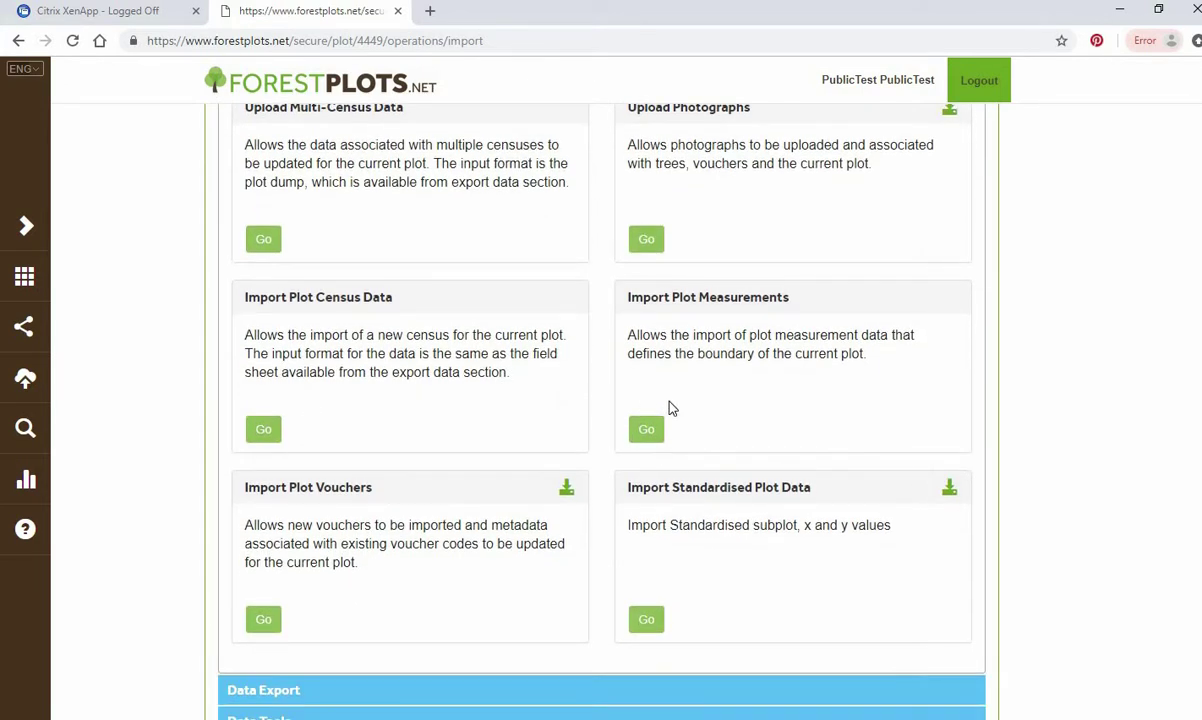
{"action": "scroll", "coordinate": [671, 408], "scroll_direction": "up", "scroll_amount": 3}
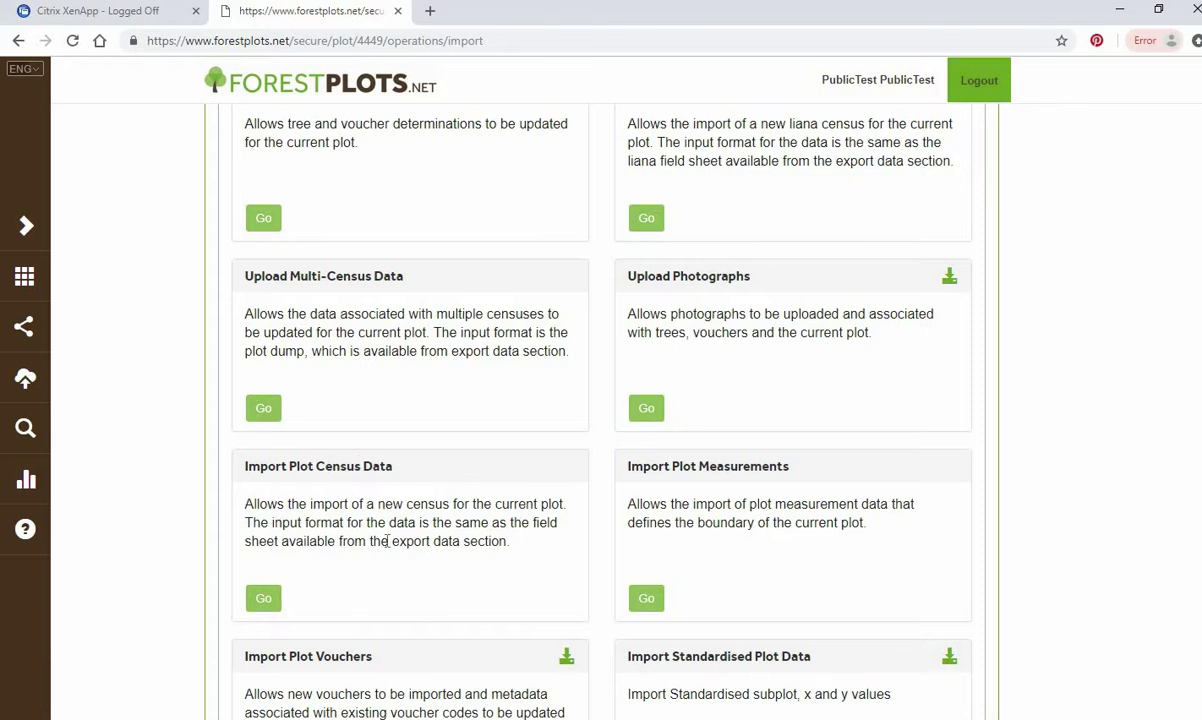
{"action": "scroll", "coordinate": [465, 524], "scroll_direction": "down", "scroll_amount": 1}
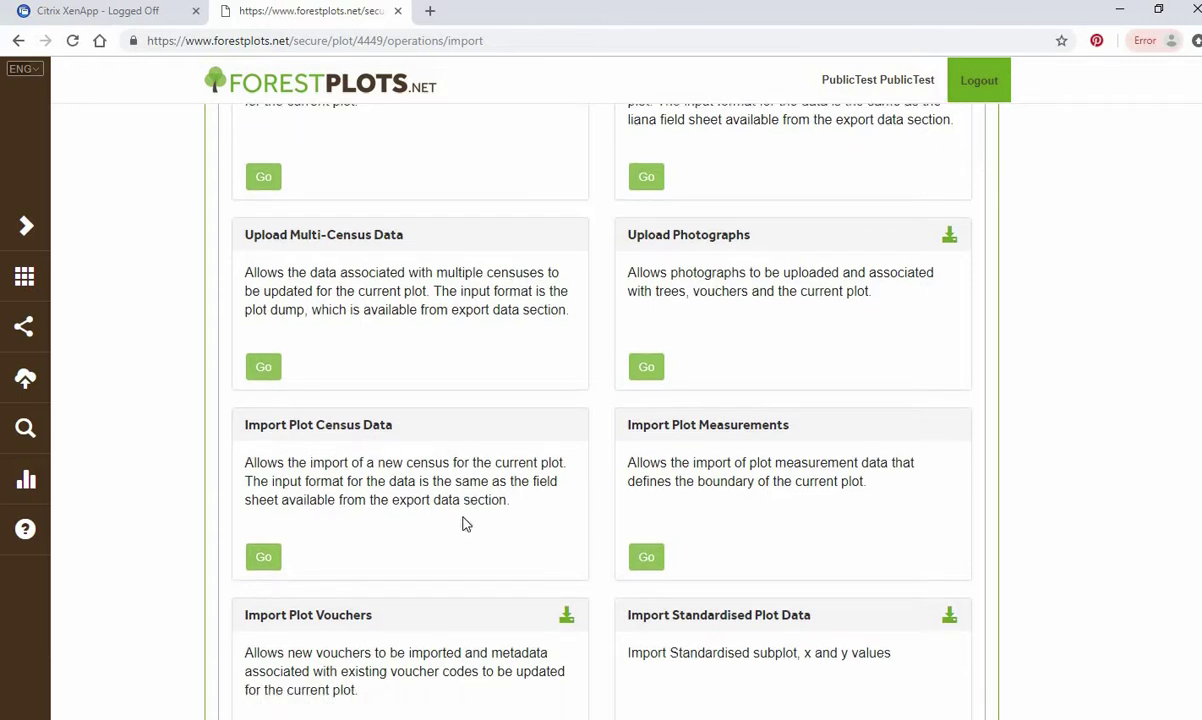
{"action": "scroll", "coordinate": [463, 524], "scroll_direction": "down", "scroll_amount": 3}
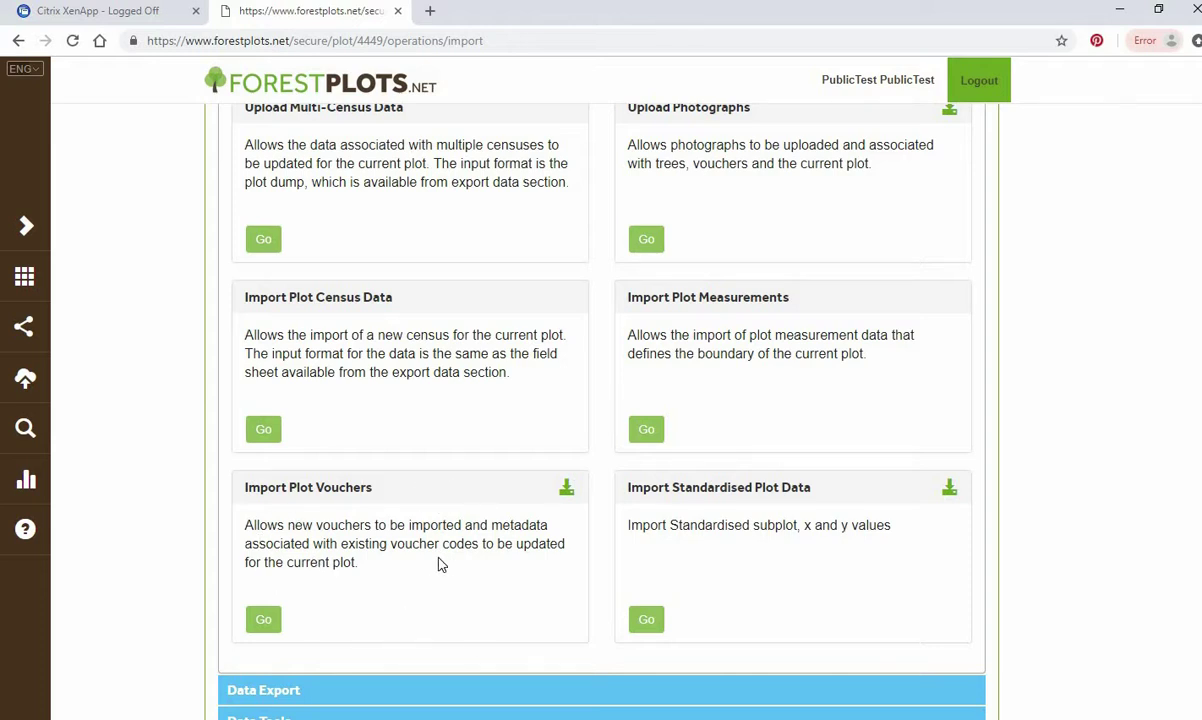
{"action": "scroll", "coordinate": [440, 565], "scroll_direction": "up", "scroll_amount": 10}
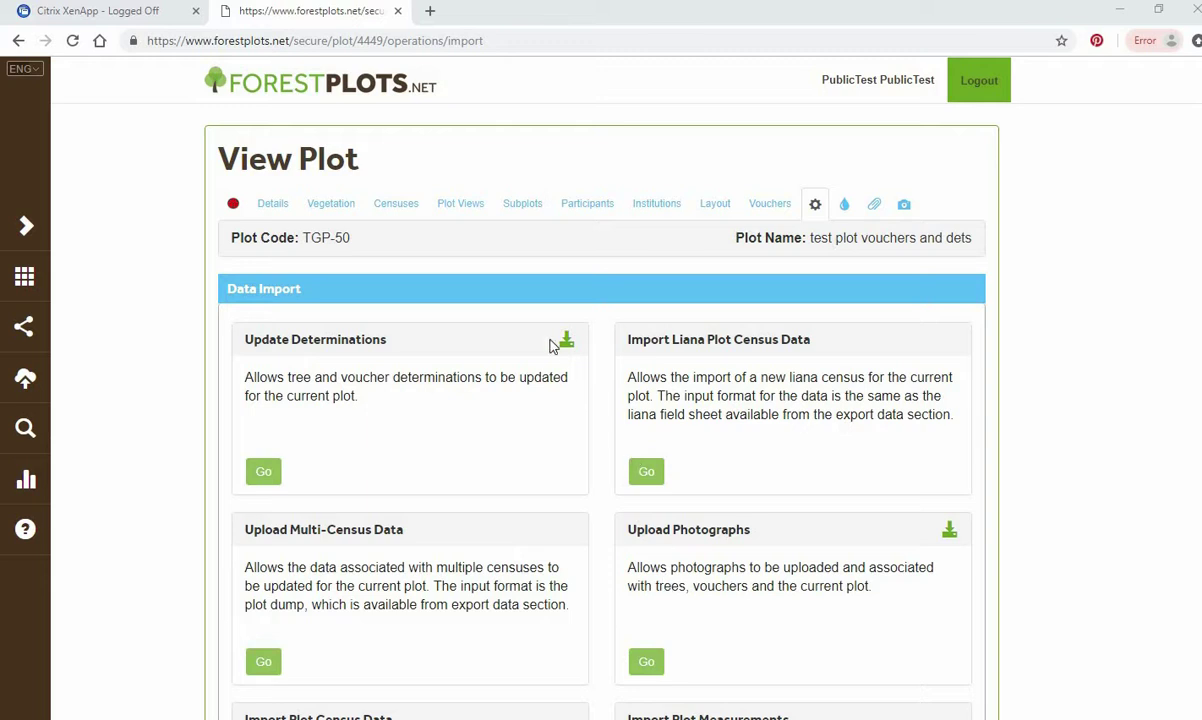
Download the Update Determinations template from TGP-50's Data Import page.
{"action": "left_click", "coordinate": [22, 280]}
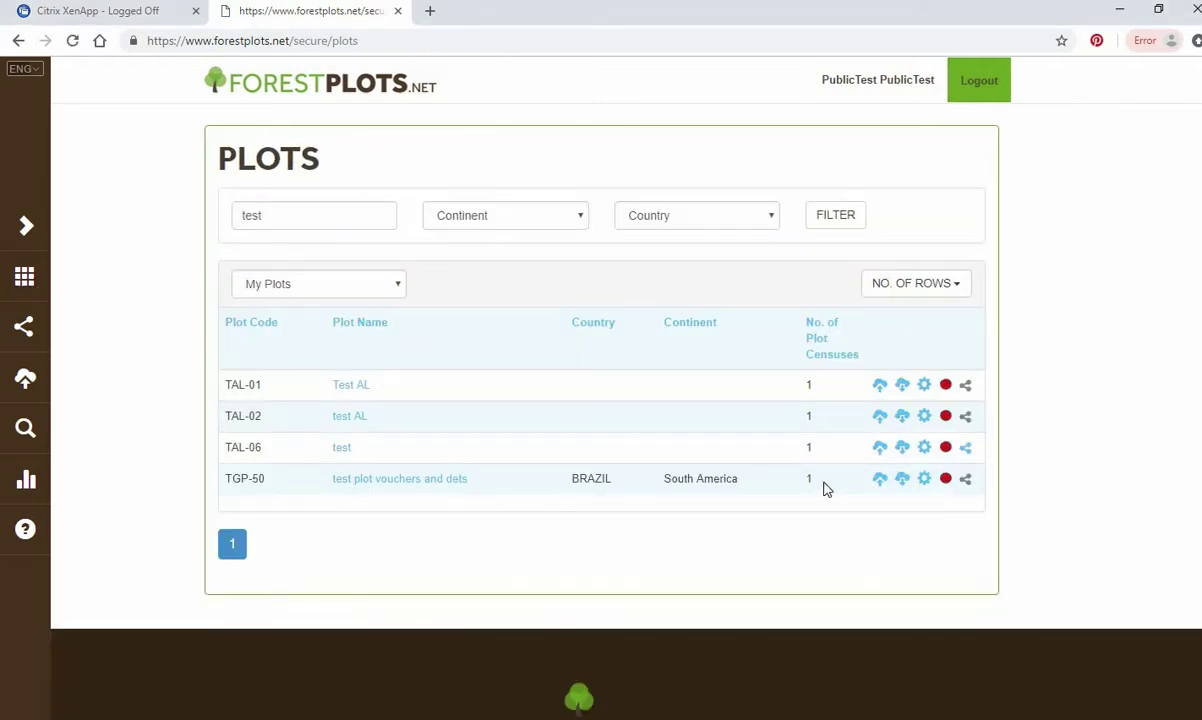
{"action": "left_click", "coordinate": [880, 482]}
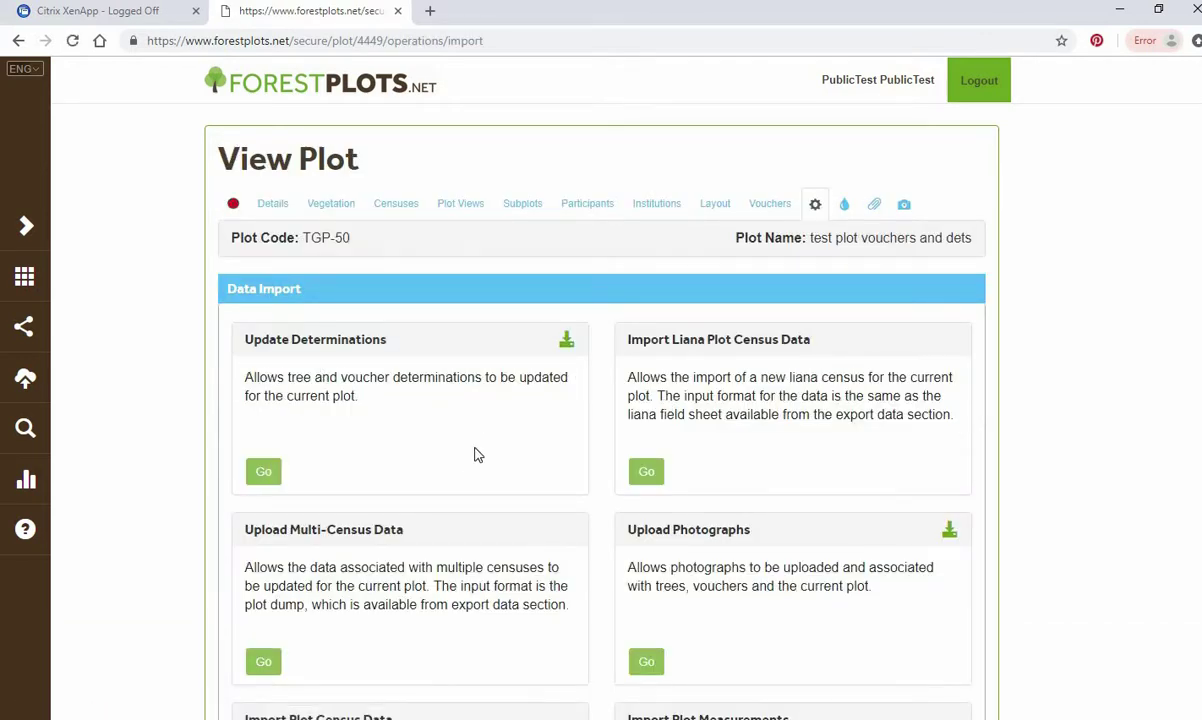
{"action": "left_click", "coordinate": [566, 345]}
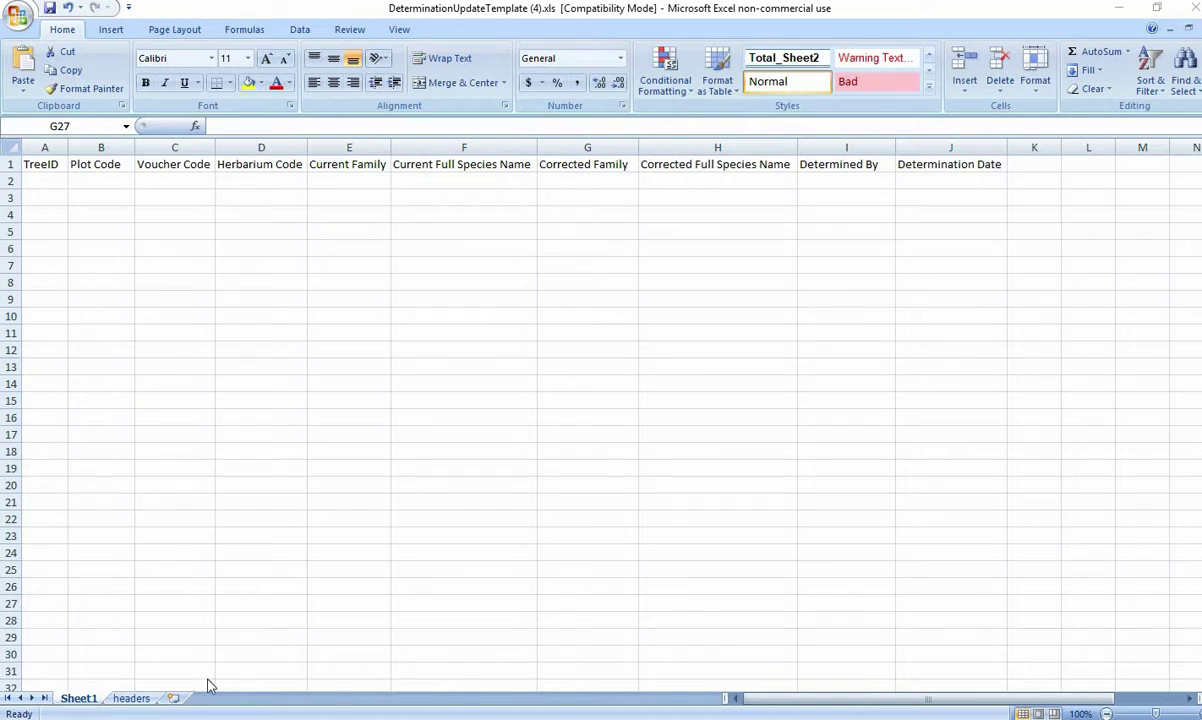
Review the template's headers sheet, then compare columns A–F and G–J on Sheet1.
{"action": "left_click", "coordinate": [142, 703]}
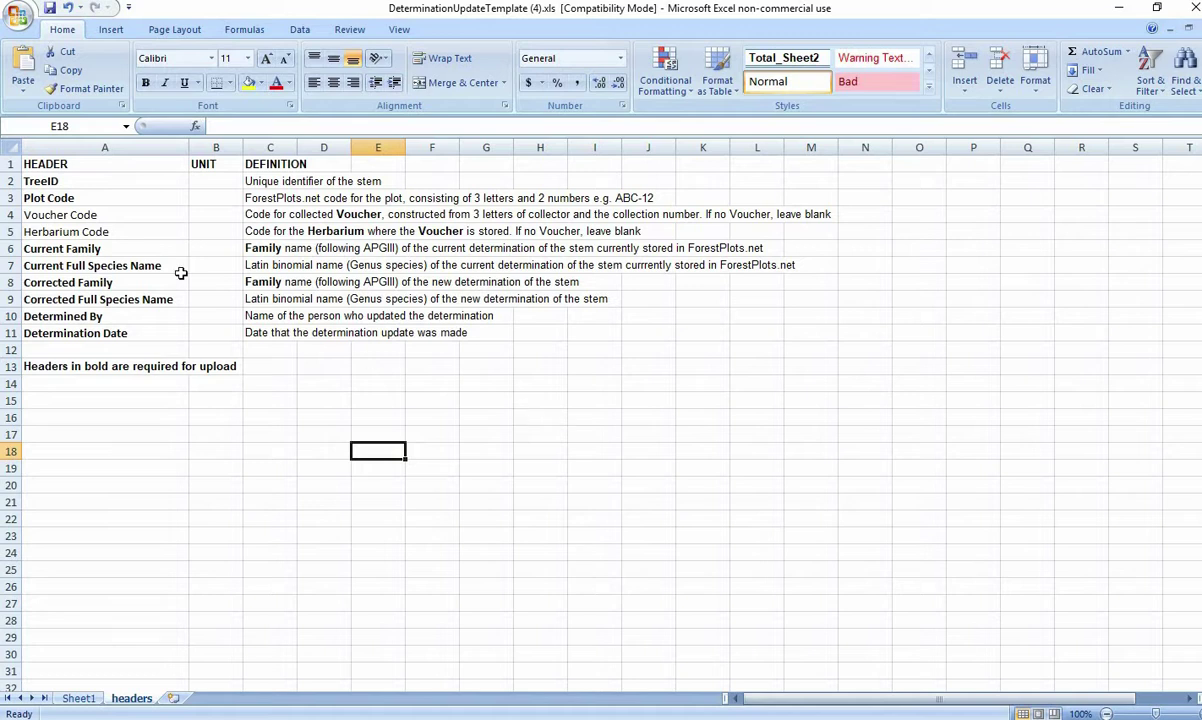
{"action": "left_click", "coordinate": [80, 699]}
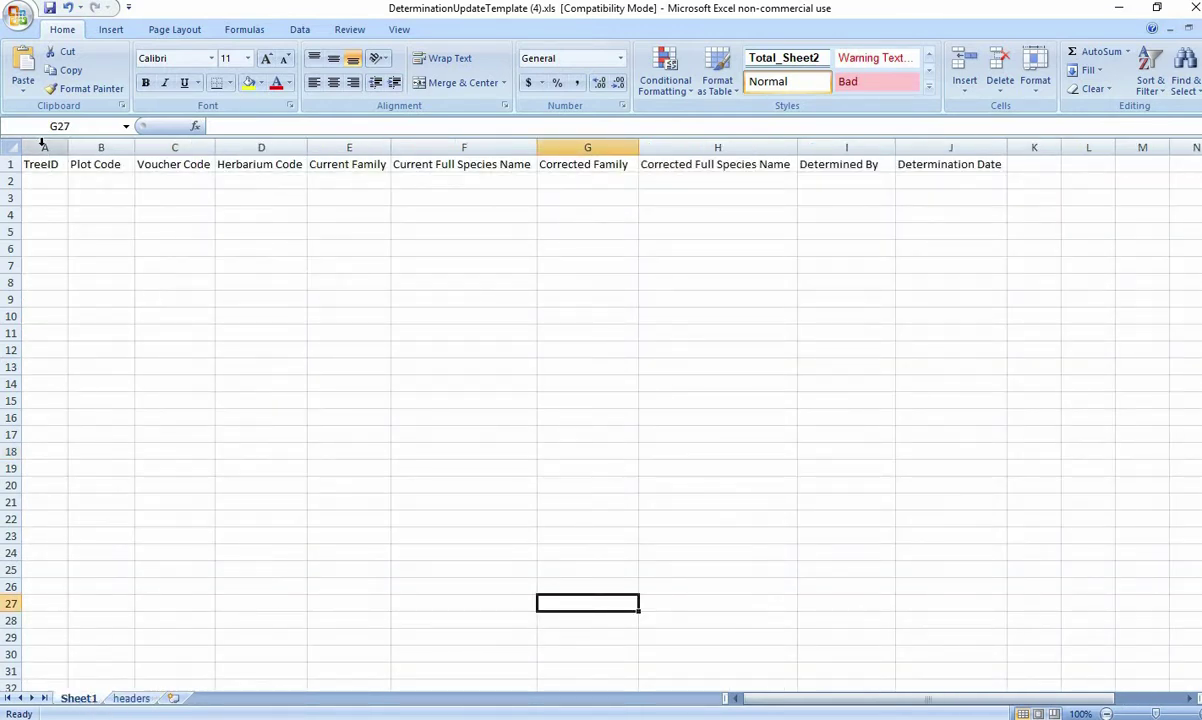
{"action": "left_click_drag", "start_coordinate": [40, 147], "coordinate": [467, 168]}
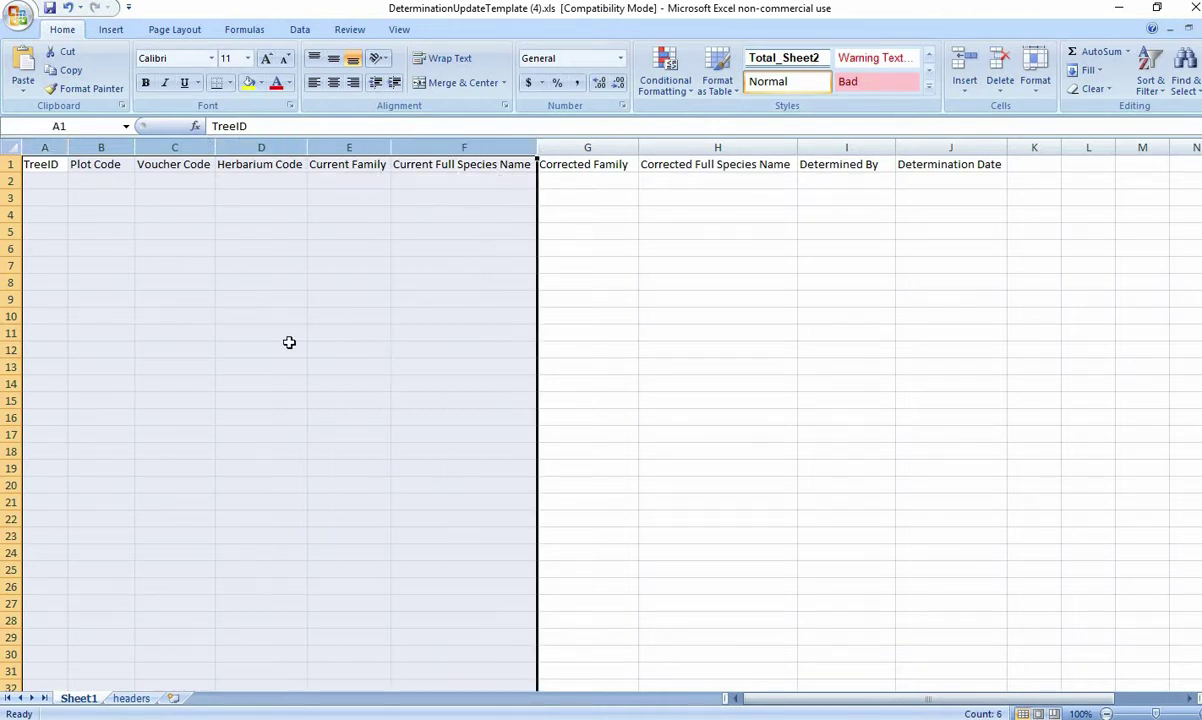
{"action": "left_click", "coordinate": [588, 143]}
{"action": "left_click_drag", "start_coordinate": [588, 141], "coordinate": [958, 142]}
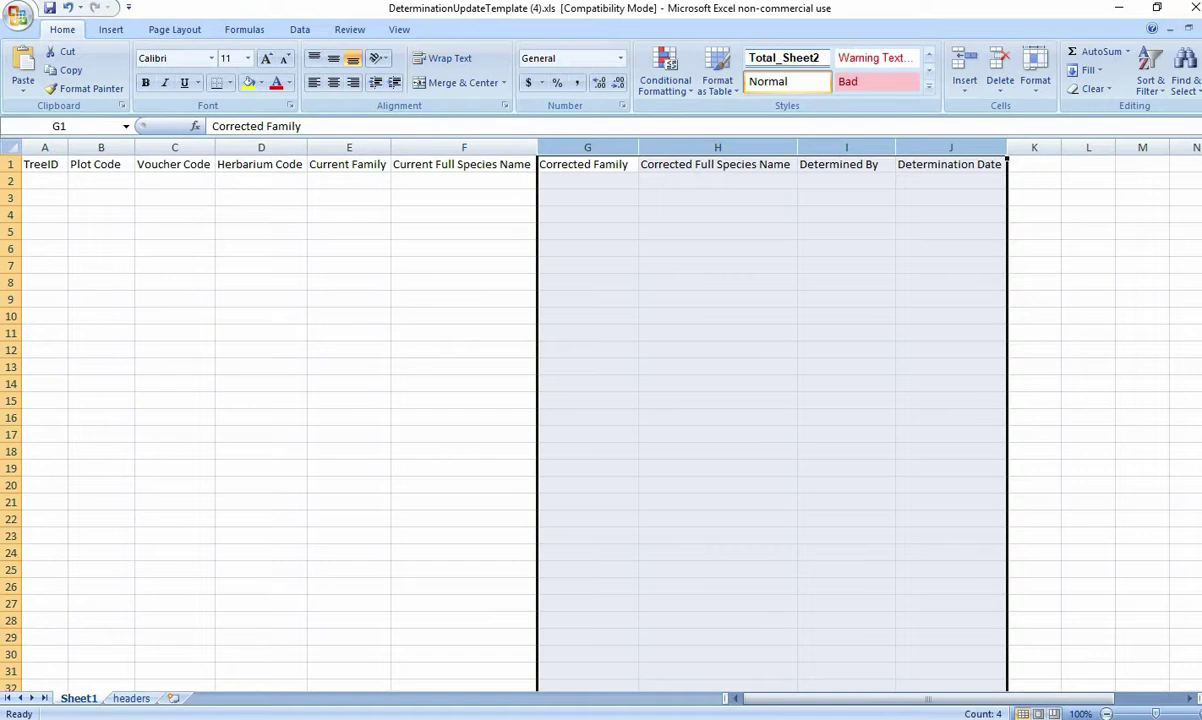
{"action": "key", "text": "alt+Tab"}
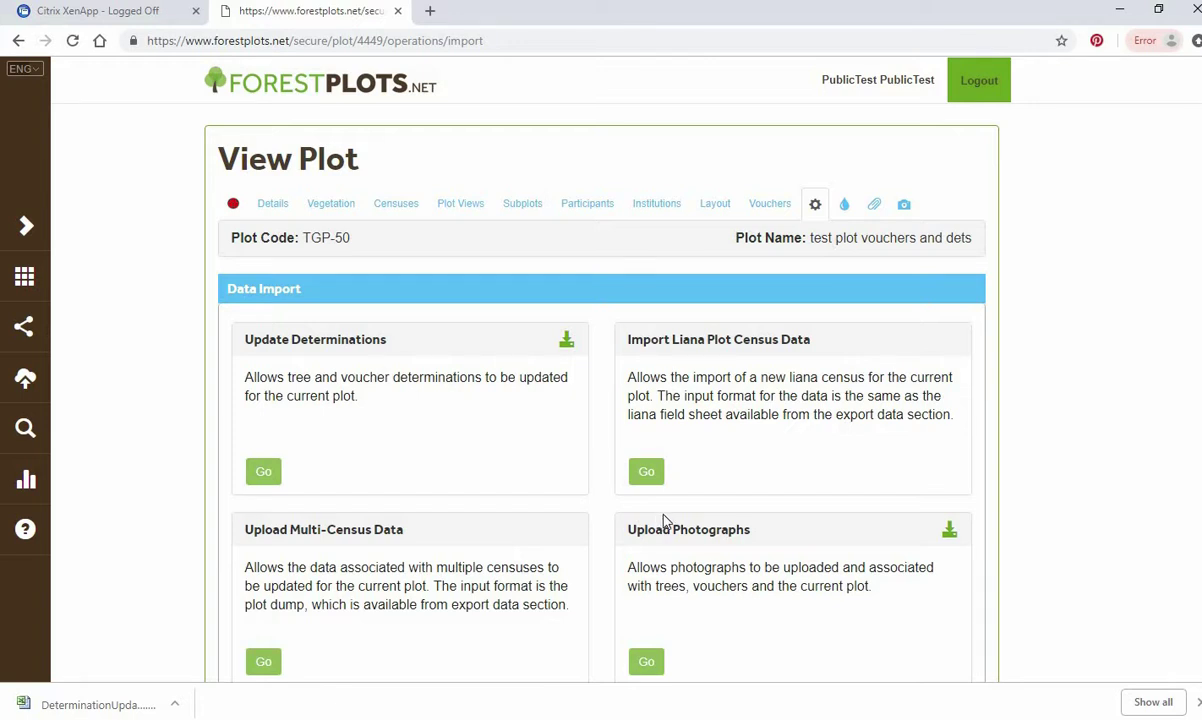
Generate the Taxon Manager Plot Dump from TGP-50's Data Export page and open it.
{"action": "scroll", "coordinate": [172, 411], "scroll_direction": "down", "scroll_amount": 3}
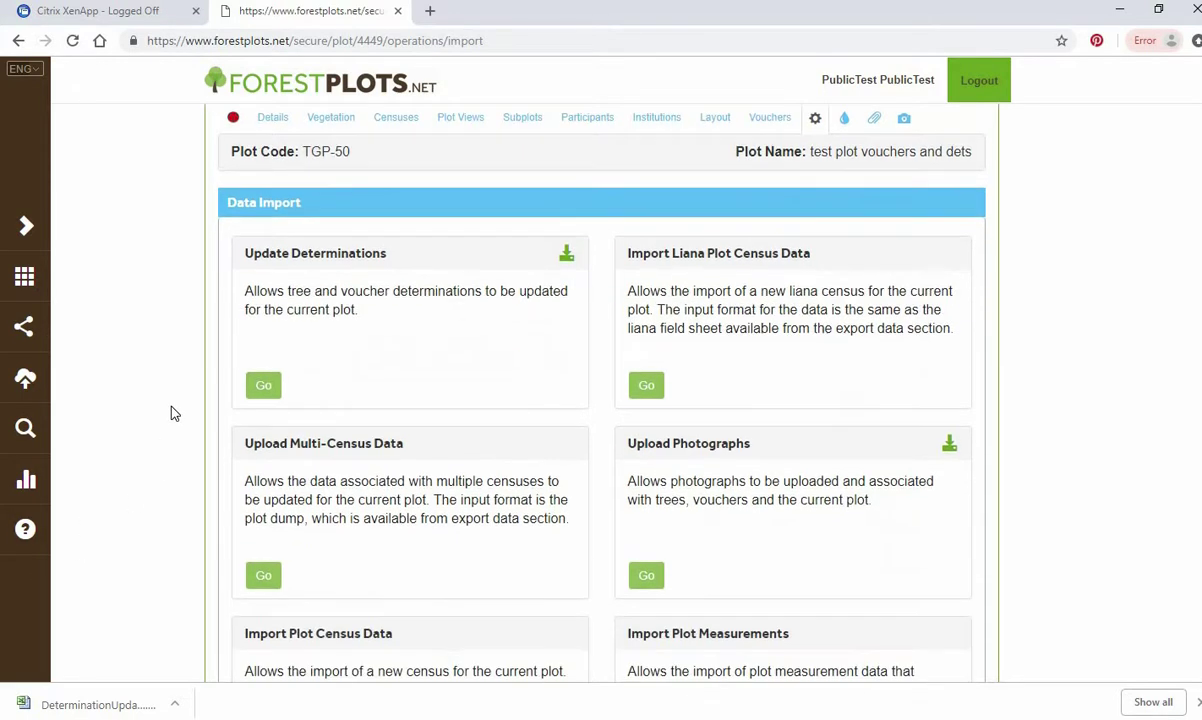
{"action": "scroll", "coordinate": [102, 330], "scroll_direction": "up", "scroll_amount": 2}
{"action": "left_click", "coordinate": [24, 276]}
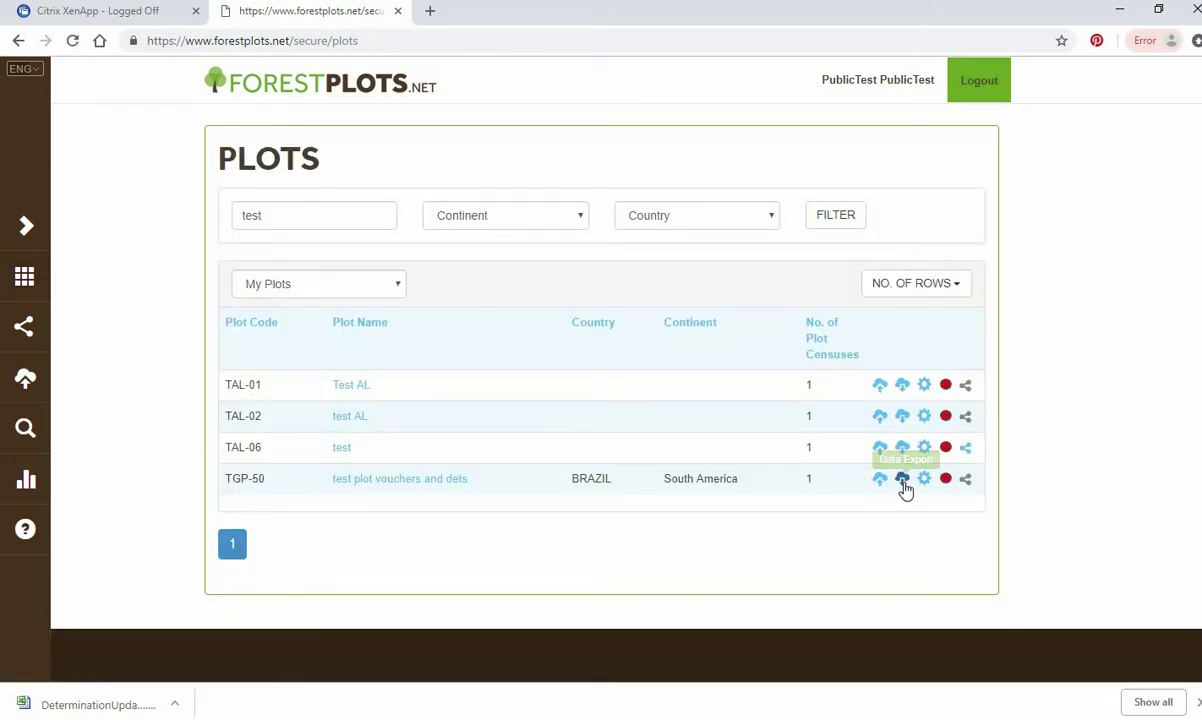
{"action": "left_click", "coordinate": [905, 488]}
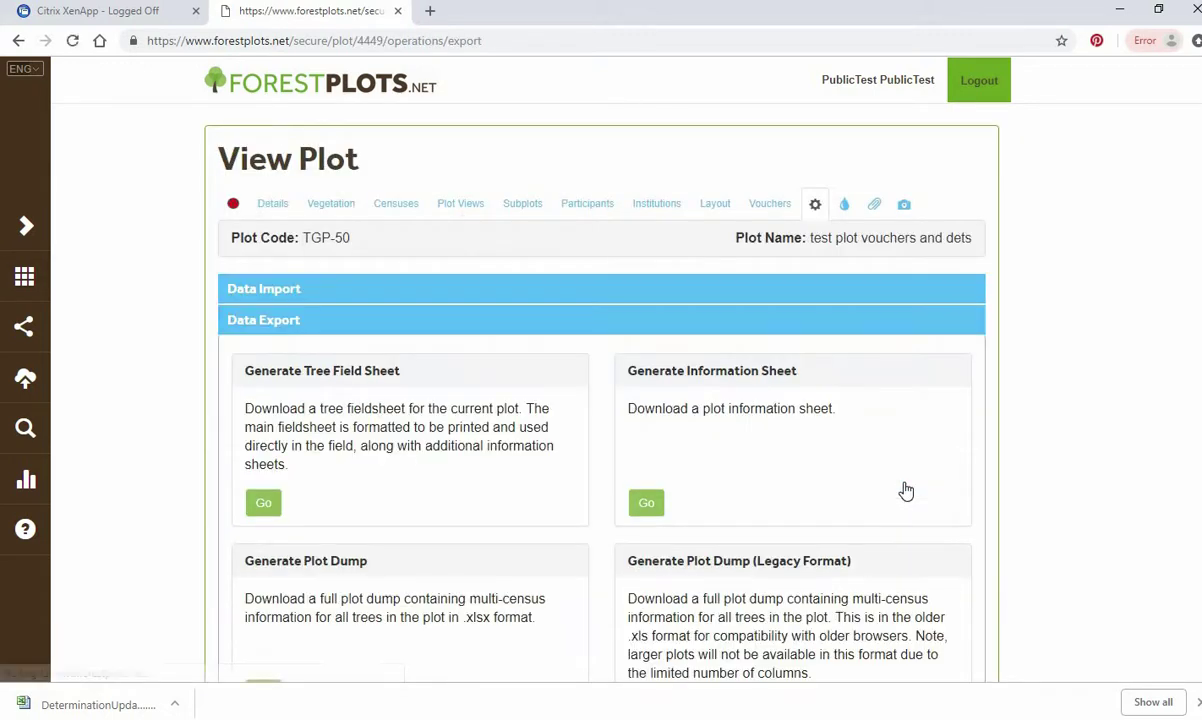
{"action": "scroll", "coordinate": [907, 489], "scroll_direction": "down", "scroll_amount": 3}
{"action": "scroll", "coordinate": [869, 489], "scroll_direction": "down", "scroll_amount": 2}
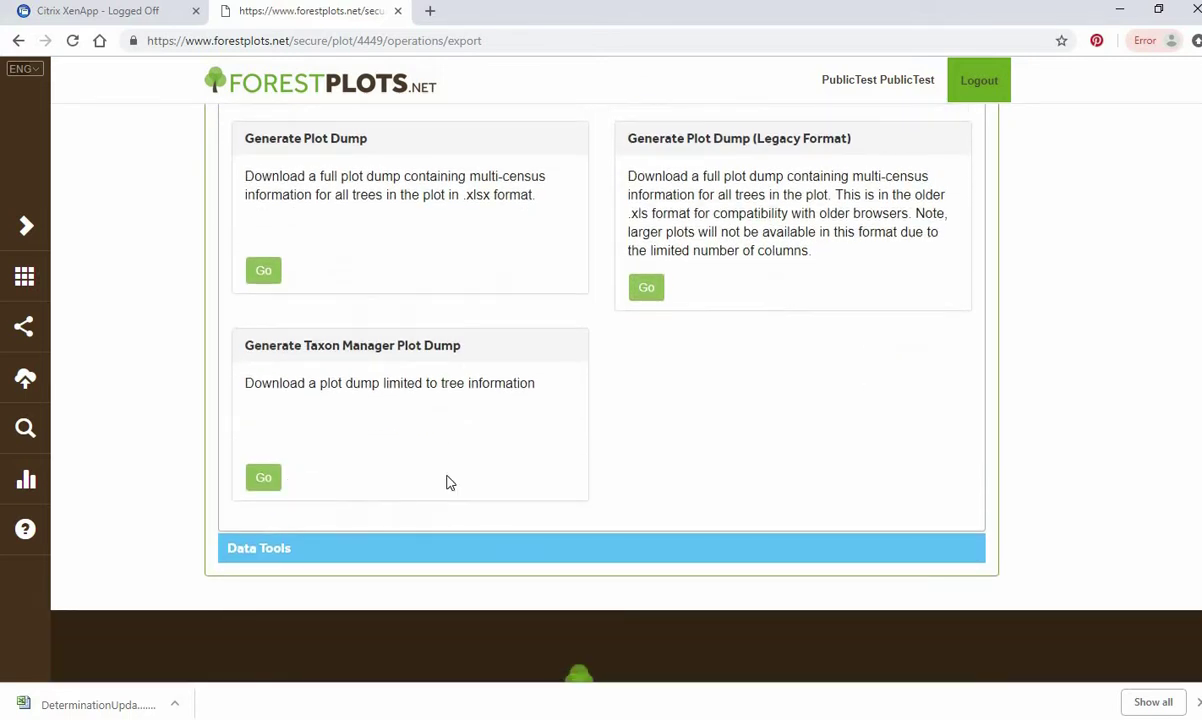
{"action": "left_click", "coordinate": [265, 478]}
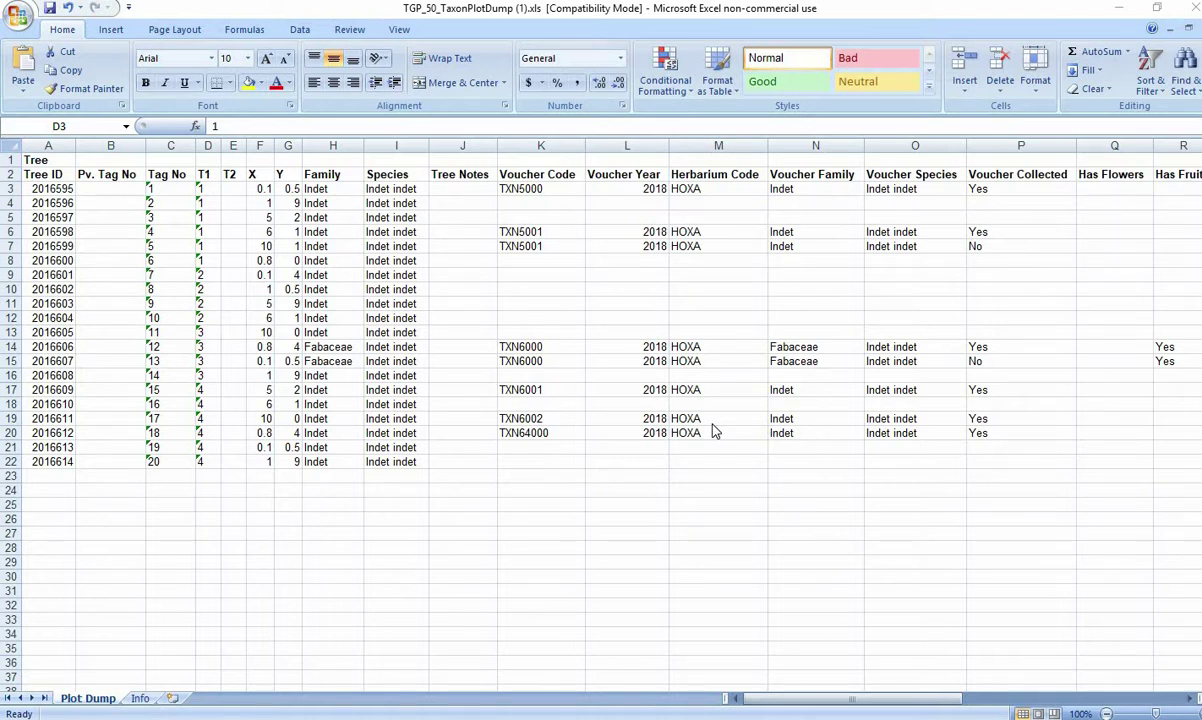
Copy header row A1:J1 from the DeterminationUpdateTemplate workbook.
{"action": "mouse_move", "coordinate": [606, 698]}
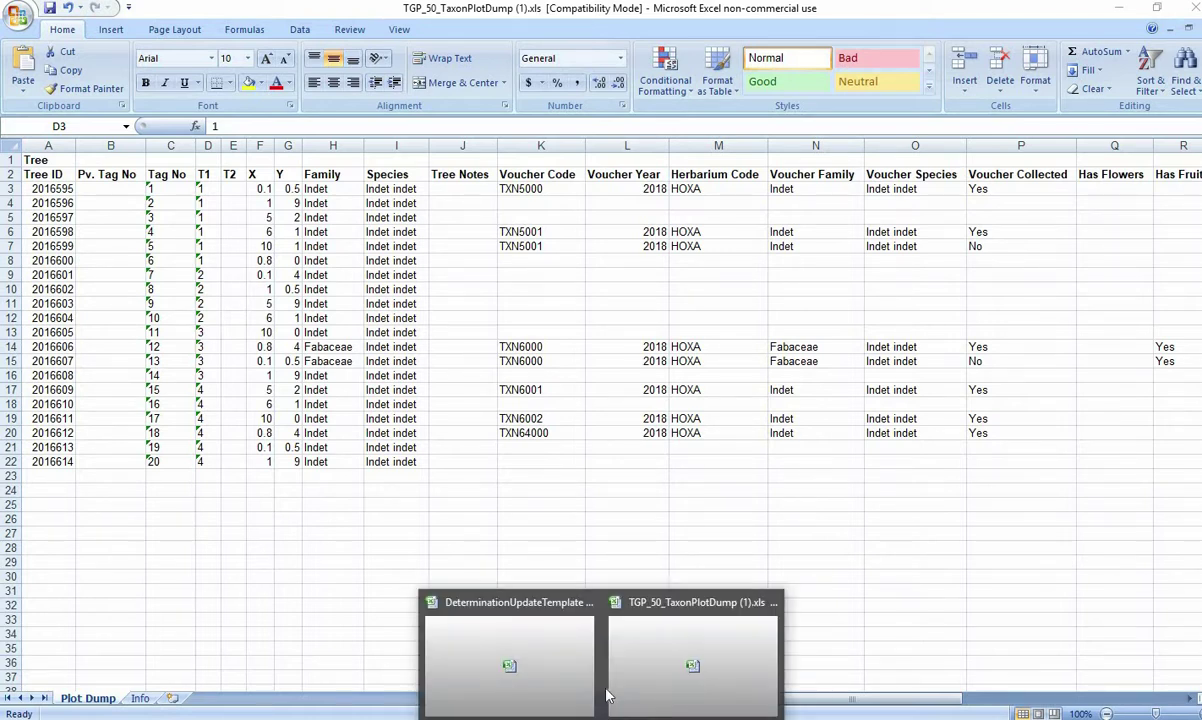
{"action": "left_click", "coordinate": [545, 665]}
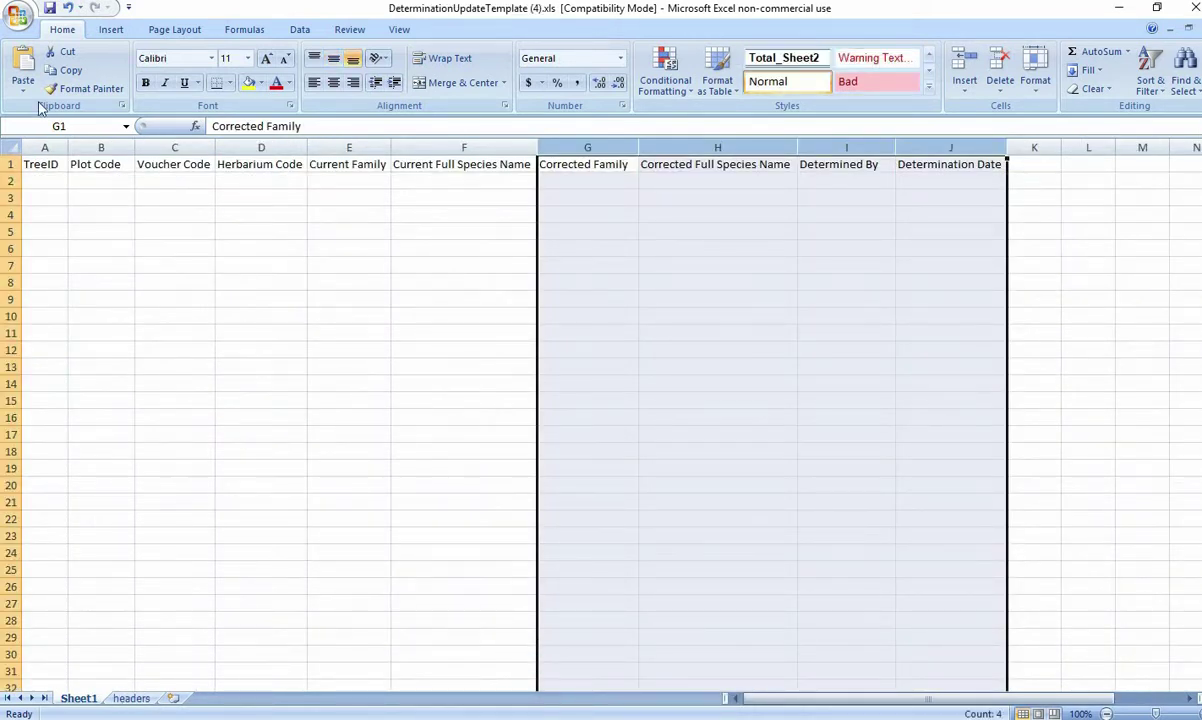
{"action": "left_click", "coordinate": [38, 212]}
{"action": "left_click_drag", "start_coordinate": [42, 164], "coordinate": [940, 166]}
{"action": "right_click", "coordinate": [940, 167]}
{"action": "left_click", "coordinate": [978, 196]}
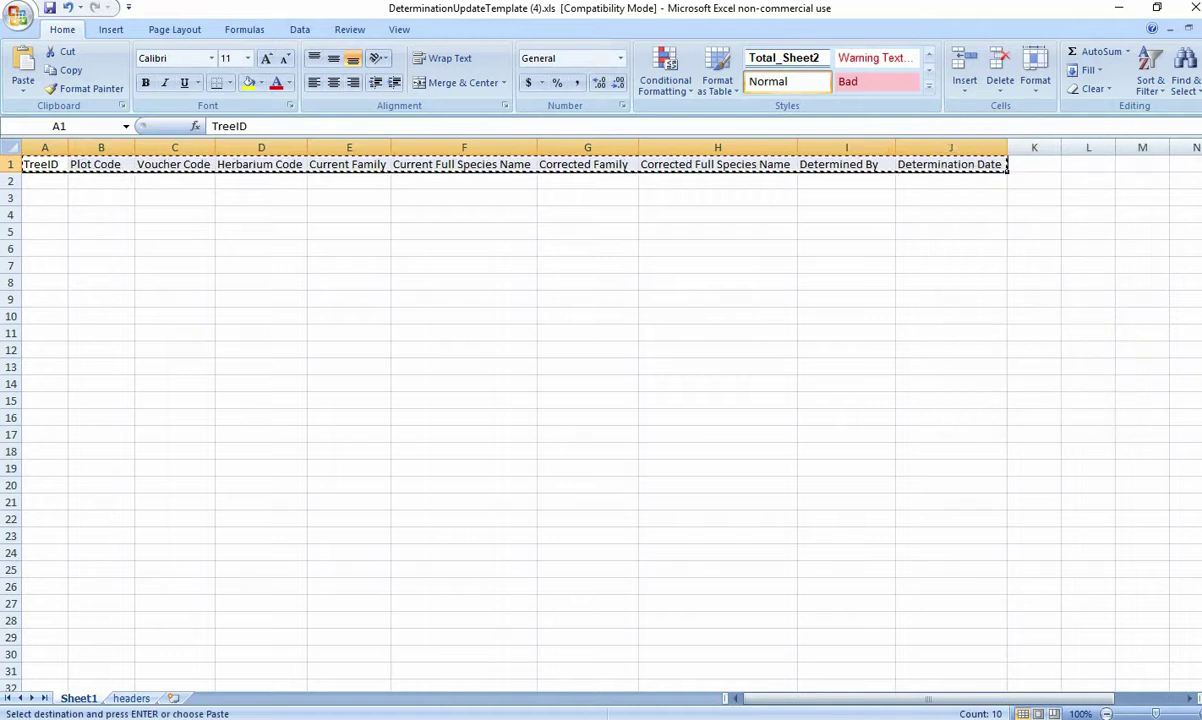
Paste the headers into TGP_50_TaxonPlotDump starting at cell W2.
{"action": "mouse_move", "coordinate": [668, 698]}
{"action": "left_click", "coordinate": [690, 662]}
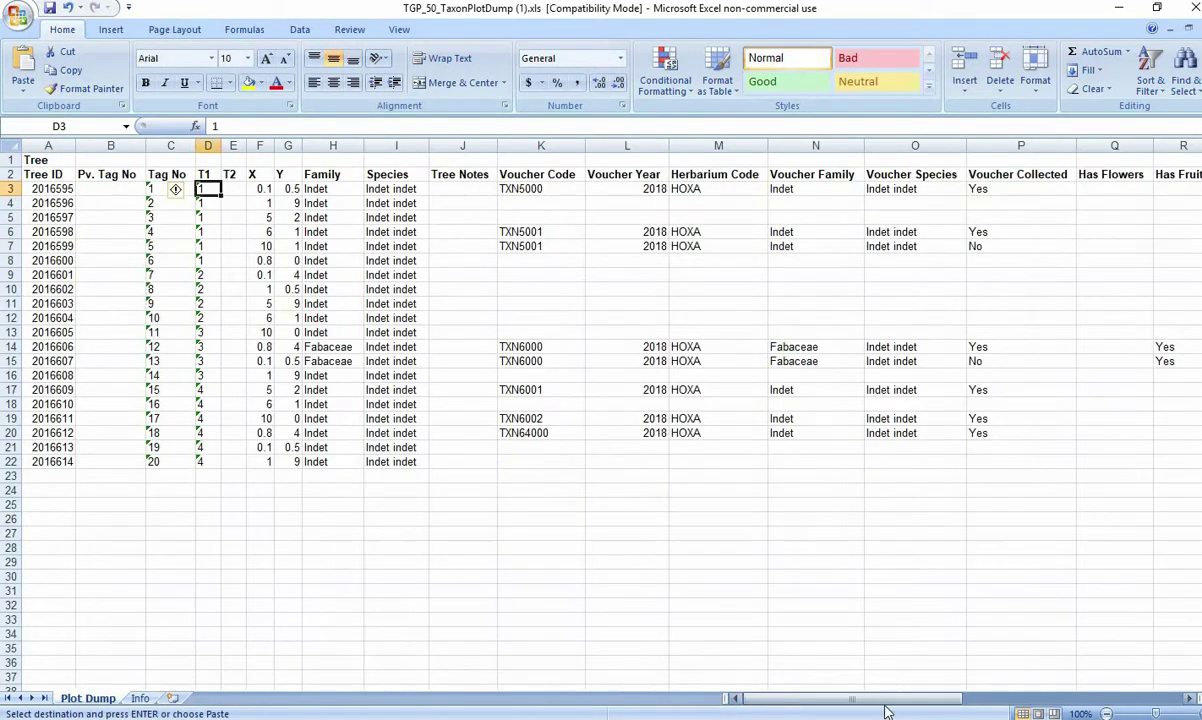
{"action": "left_click_drag", "start_coordinate": [852, 698], "coordinate": [1067, 698]}
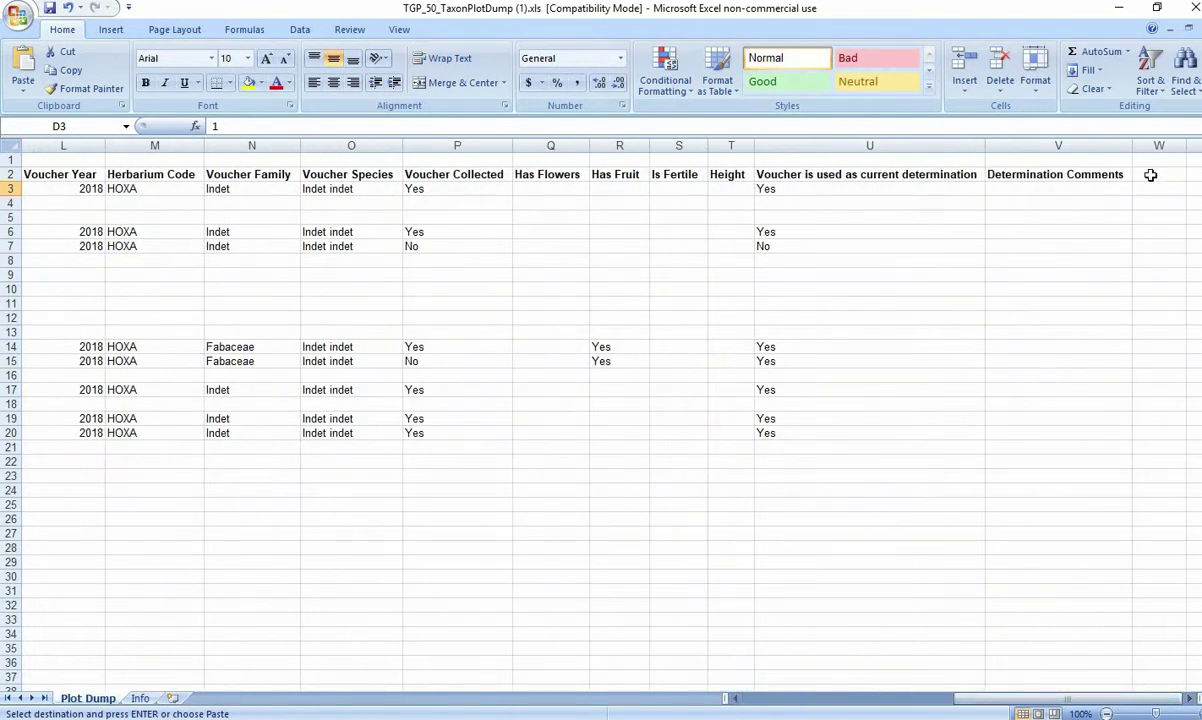
{"action": "right_click", "coordinate": [1148, 176]}
{"action": "left_click", "coordinate": [998, 228]}
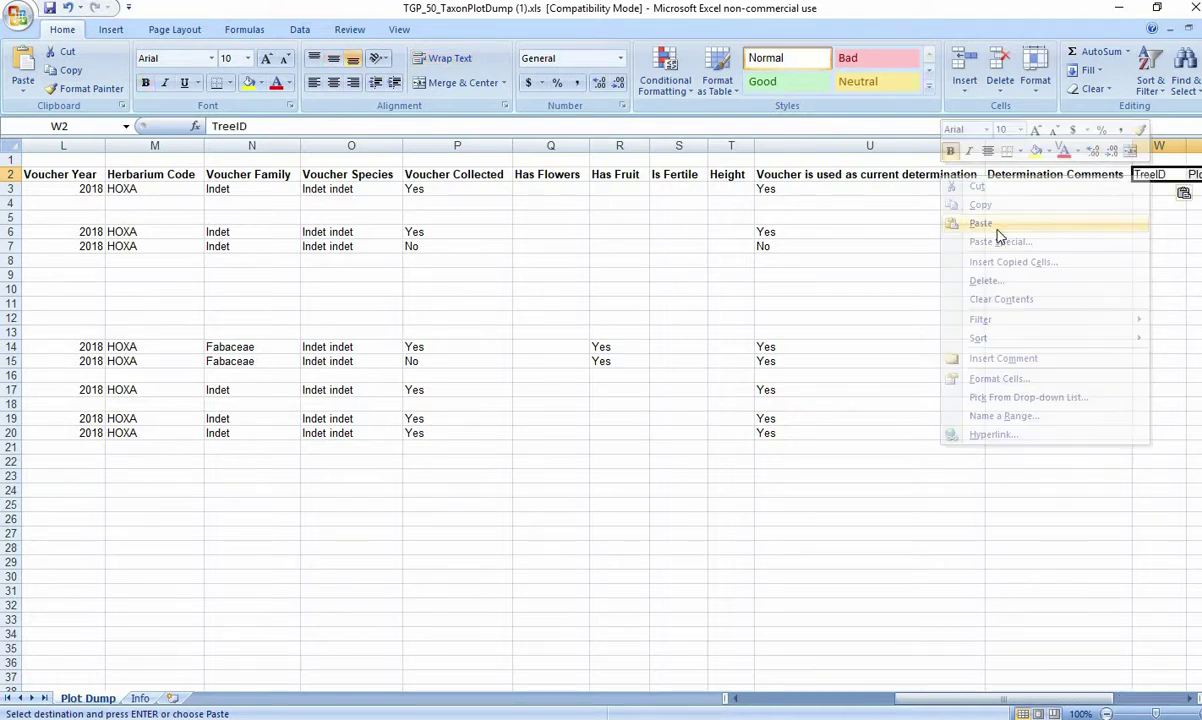
{"action": "left_click_drag", "start_coordinate": [1155, 706], "coordinate": [1084, 706]}
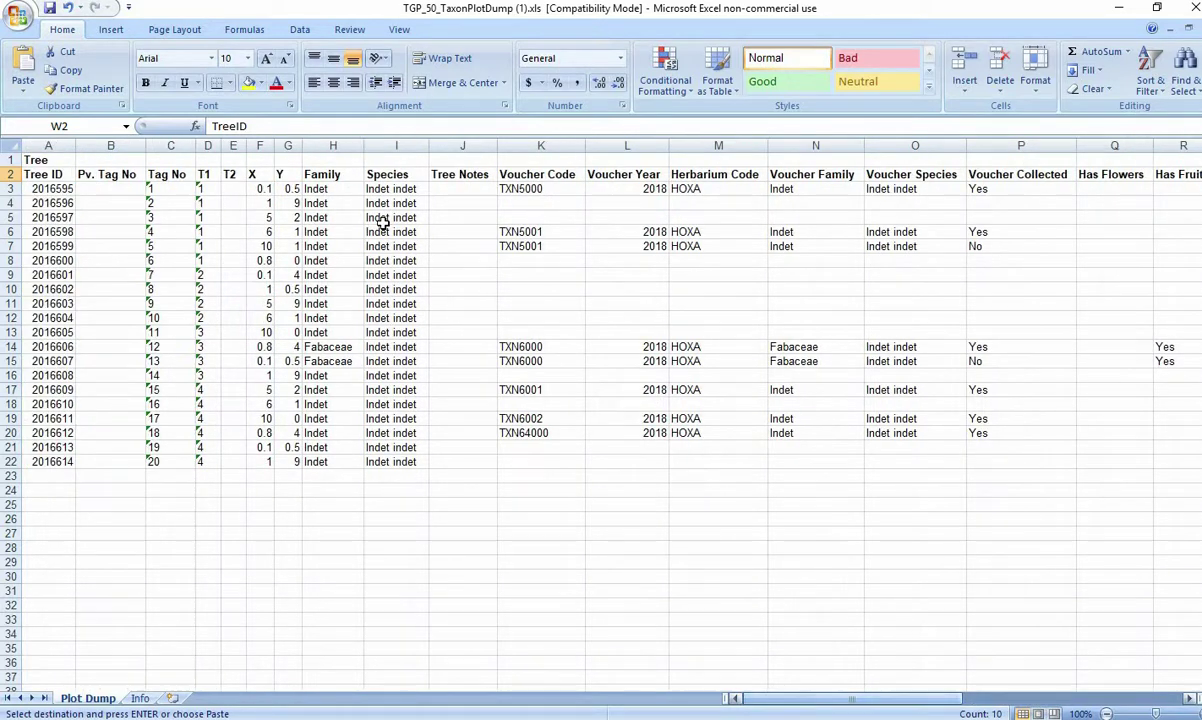
Freeze panes at H3 to lock the header rows and tree ID columns.
{"action": "left_click", "coordinate": [312, 188]}
{"action": "left_click", "coordinate": [398, 31]}
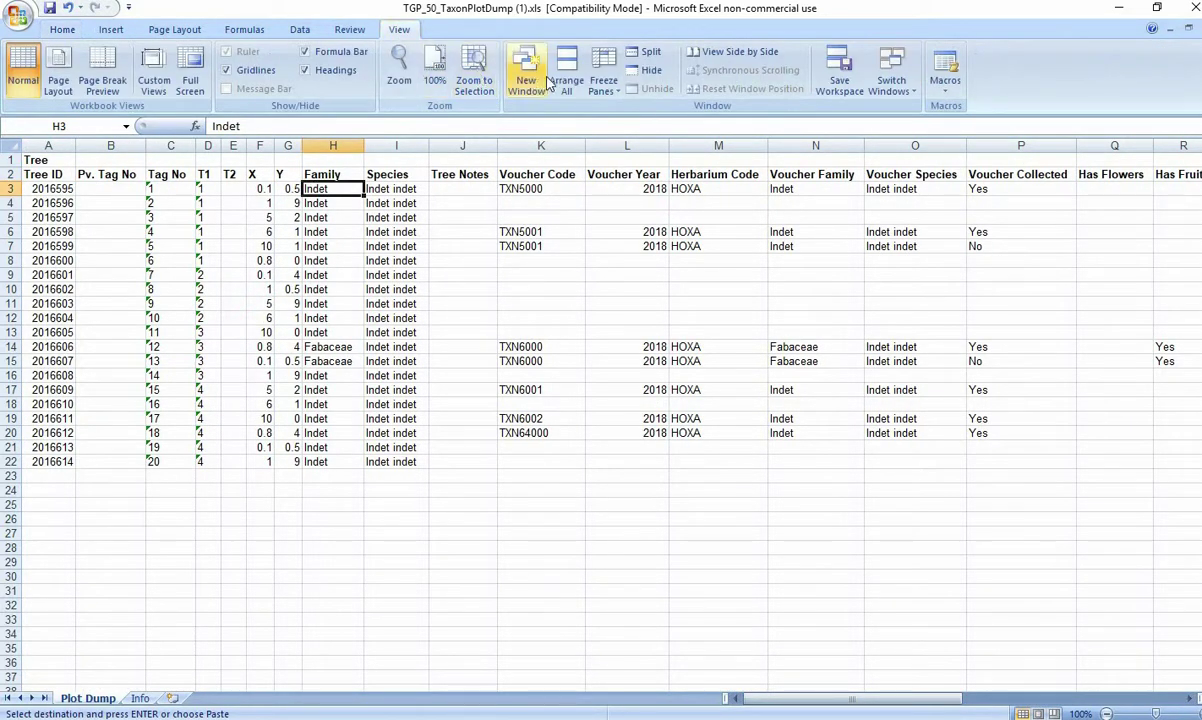
{"action": "left_click", "coordinate": [604, 80]}
{"action": "left_click", "coordinate": [886, 656]}
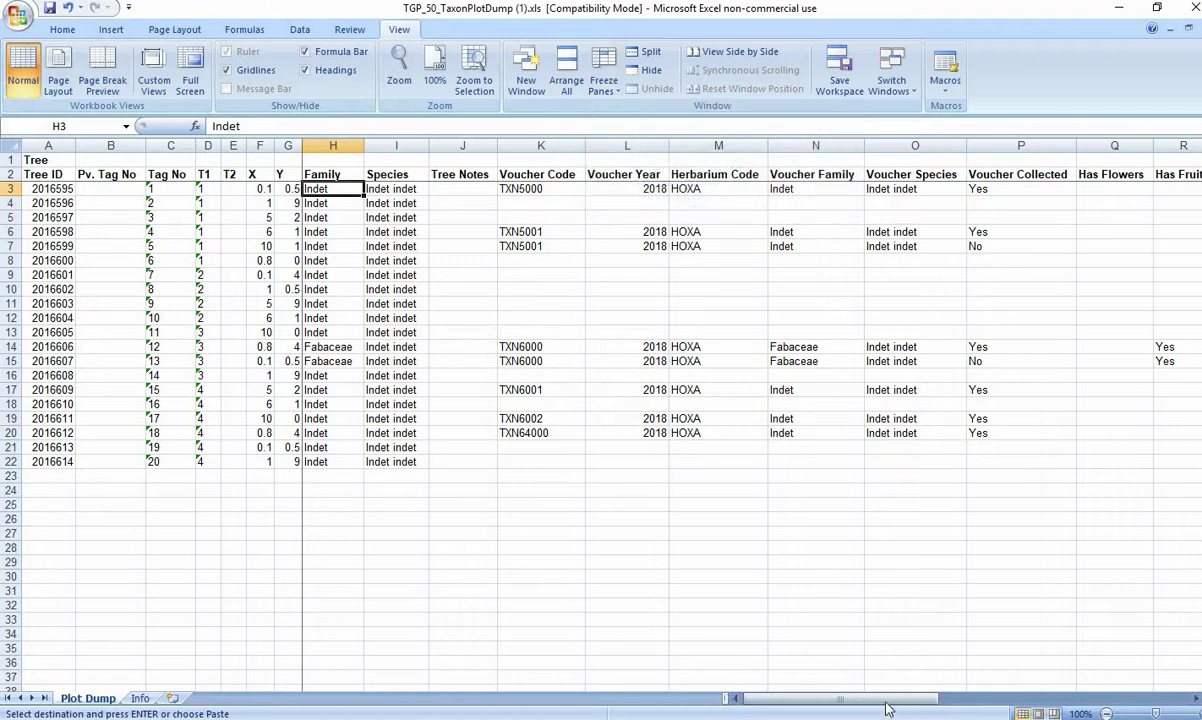
{"action": "left_click_drag", "start_coordinate": [935, 698], "coordinate": [1095, 625]}
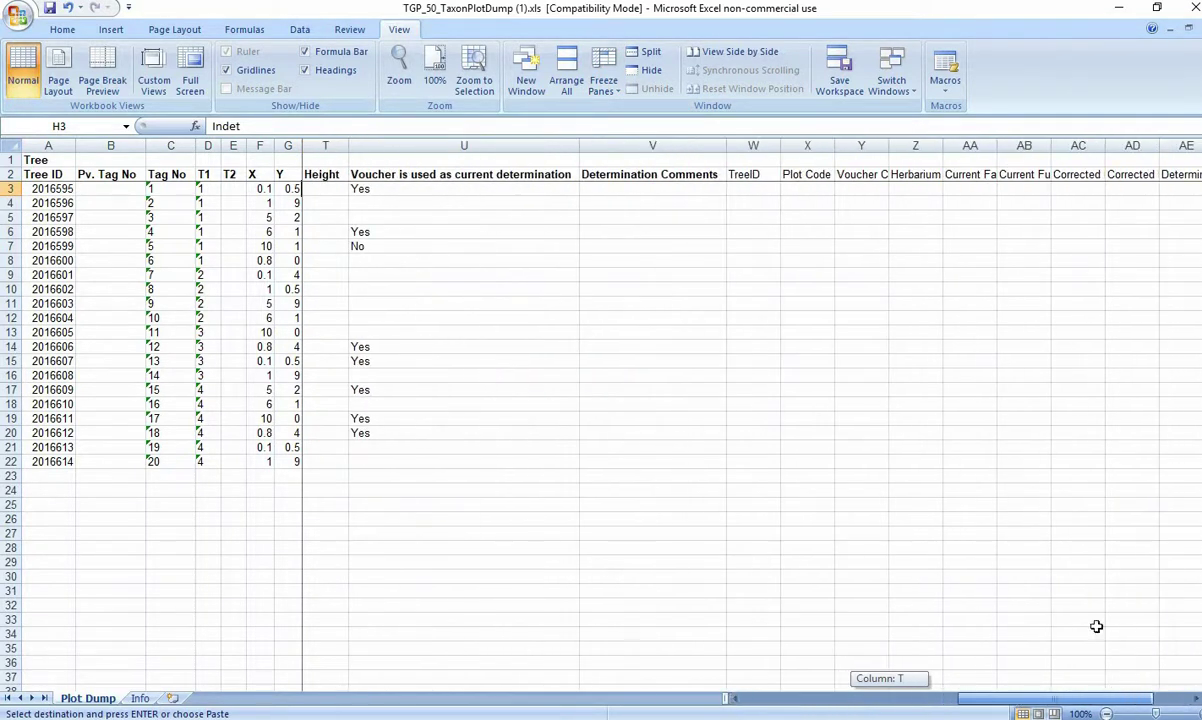
Widen the added template columns Y through AE so their labels are readable.
{"action": "left_click", "coordinate": [755, 190]}
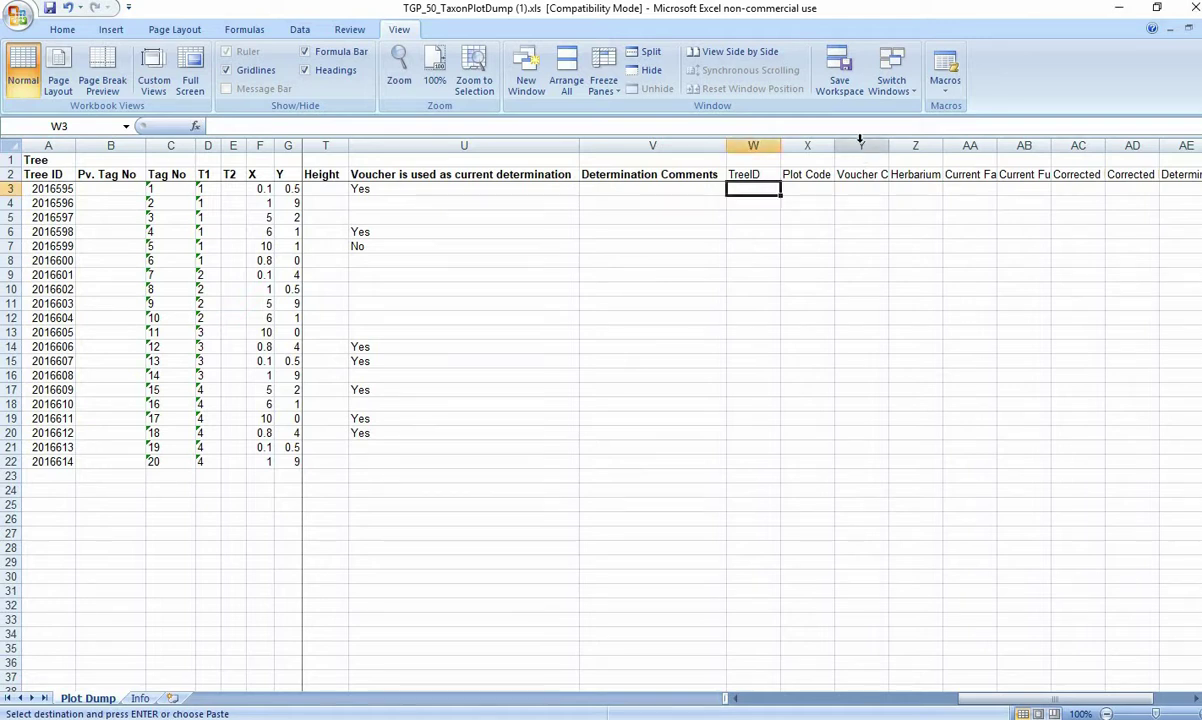
{"action": "left_click_drag", "start_coordinate": [860, 146], "coordinate": [1120, 146]}
{"action": "left_click_drag", "start_coordinate": [888, 146], "coordinate": [914, 146]}
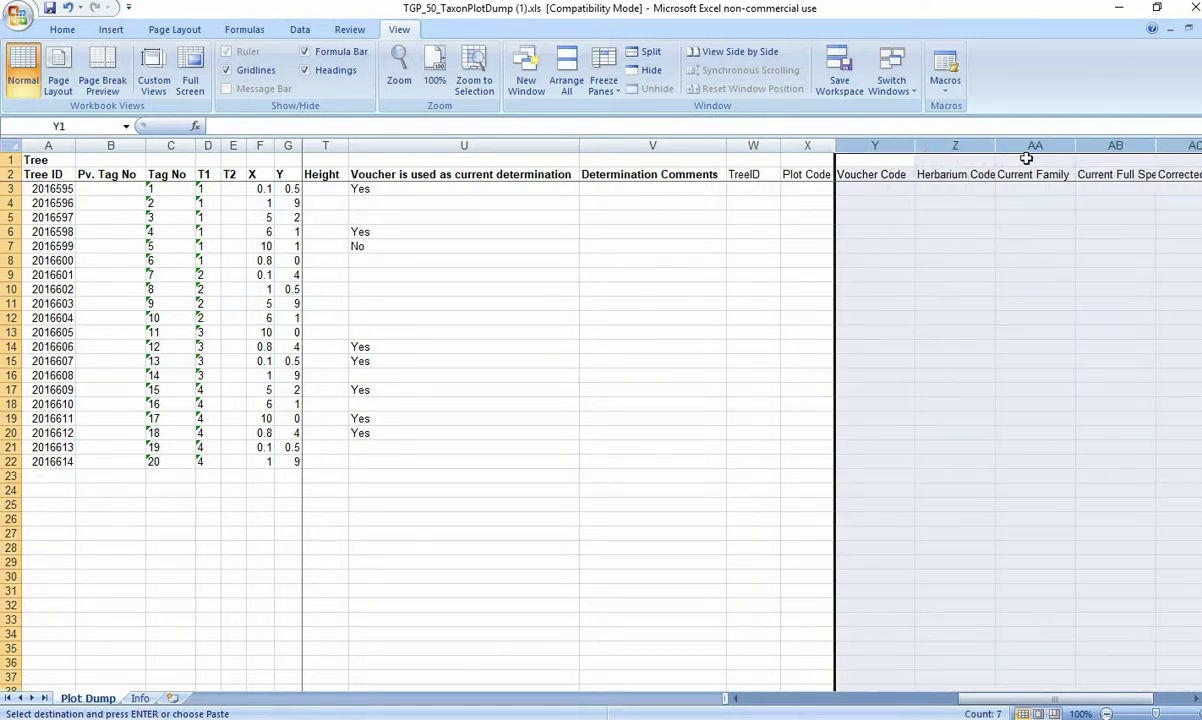
{"action": "left_click_drag", "start_coordinate": [1155, 146], "coordinate": [1175, 200]}
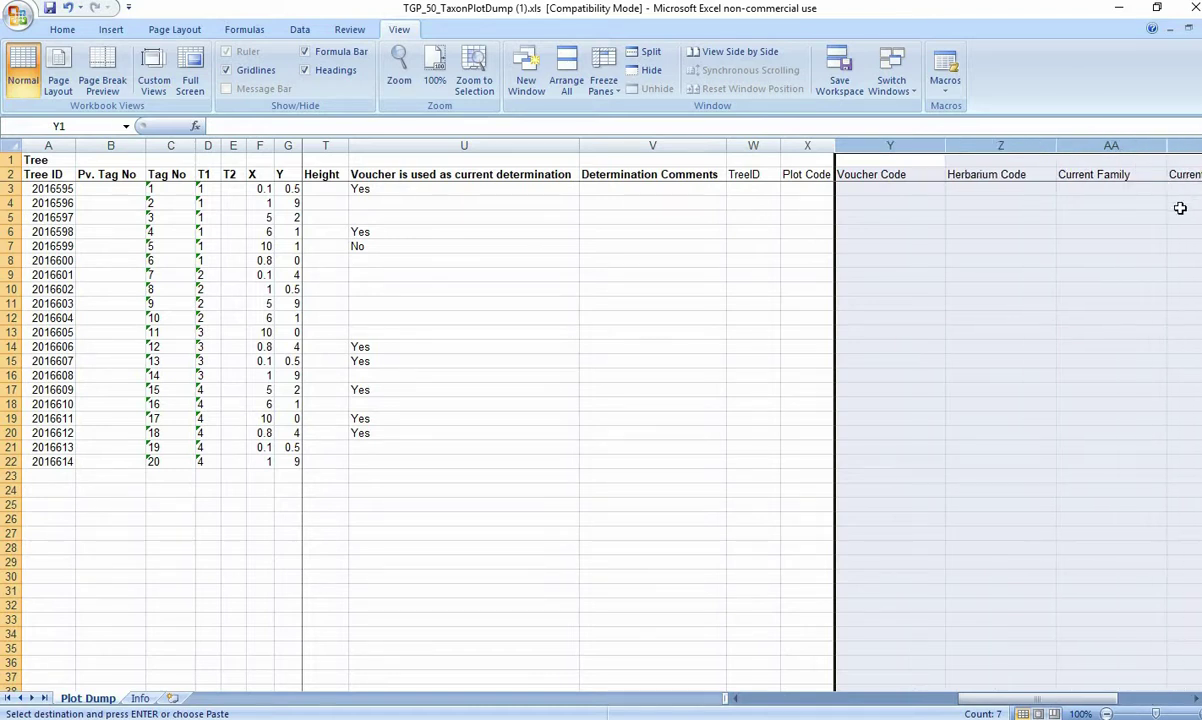
{"action": "left_click_drag", "start_coordinate": [1159, 145], "coordinate": [1141, 150]}
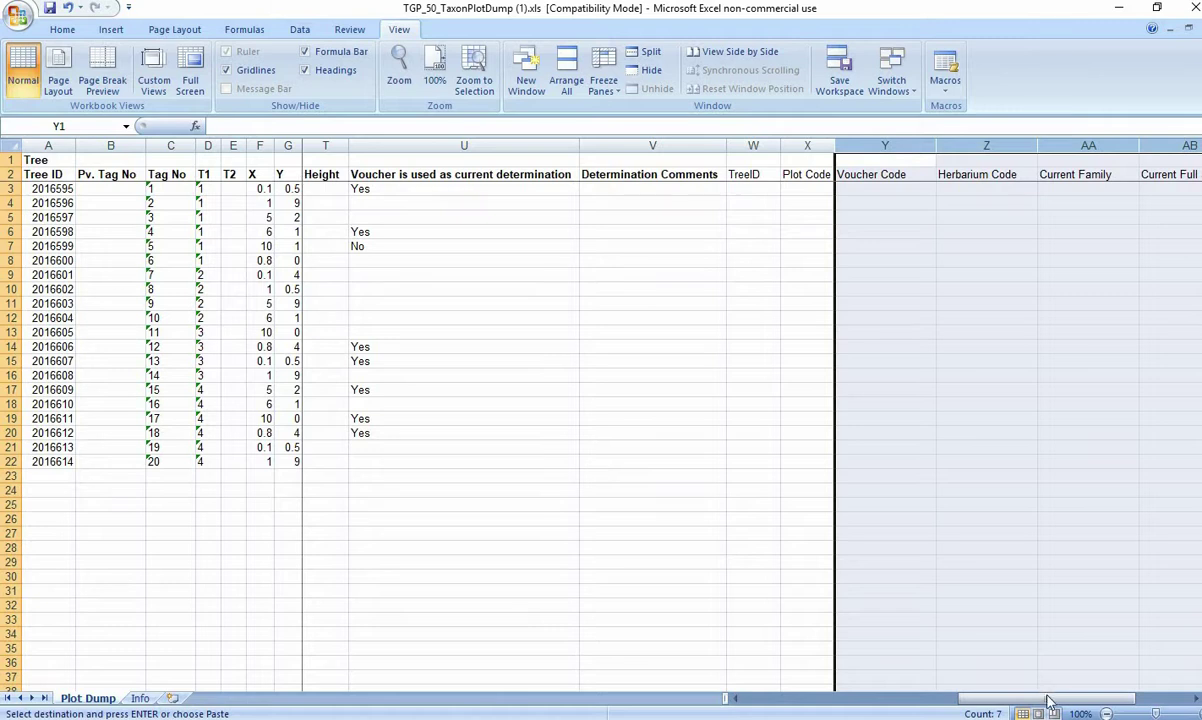
{"action": "left_click_drag", "start_coordinate": [348, 146], "coordinate": [303, 146]}
{"action": "left_click_drag", "start_coordinate": [808, 703], "coordinate": [706, 698]}
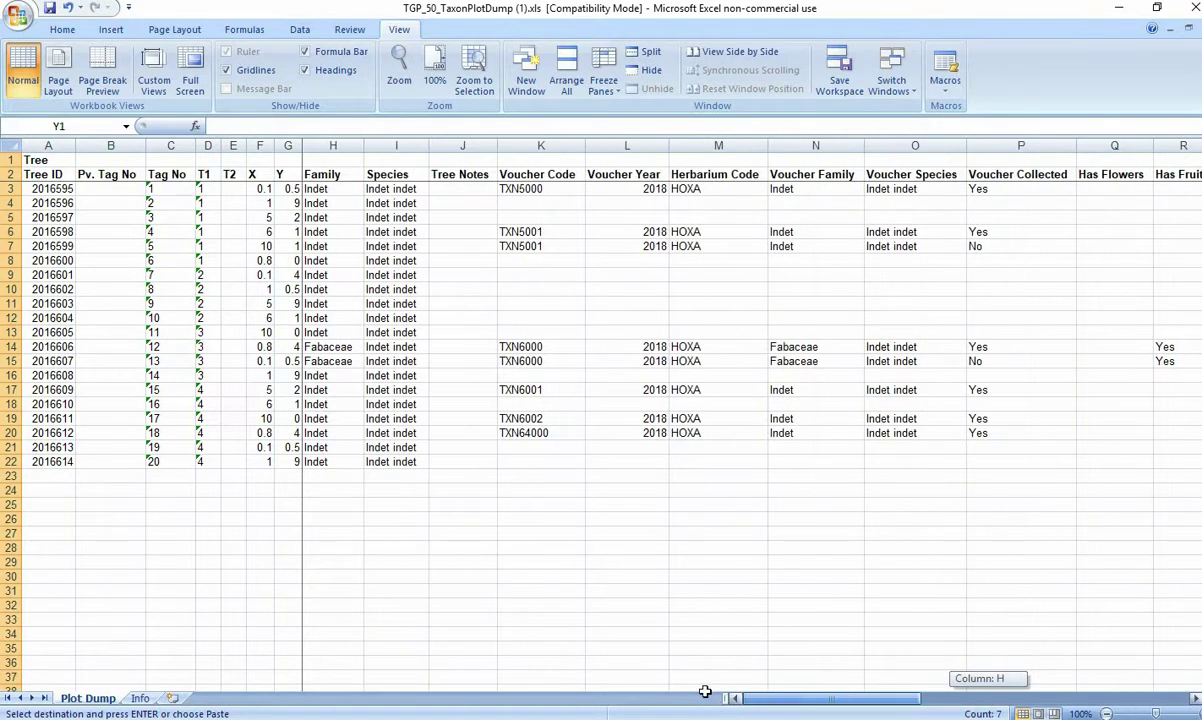
{"action": "left_click", "coordinate": [12, 189]}
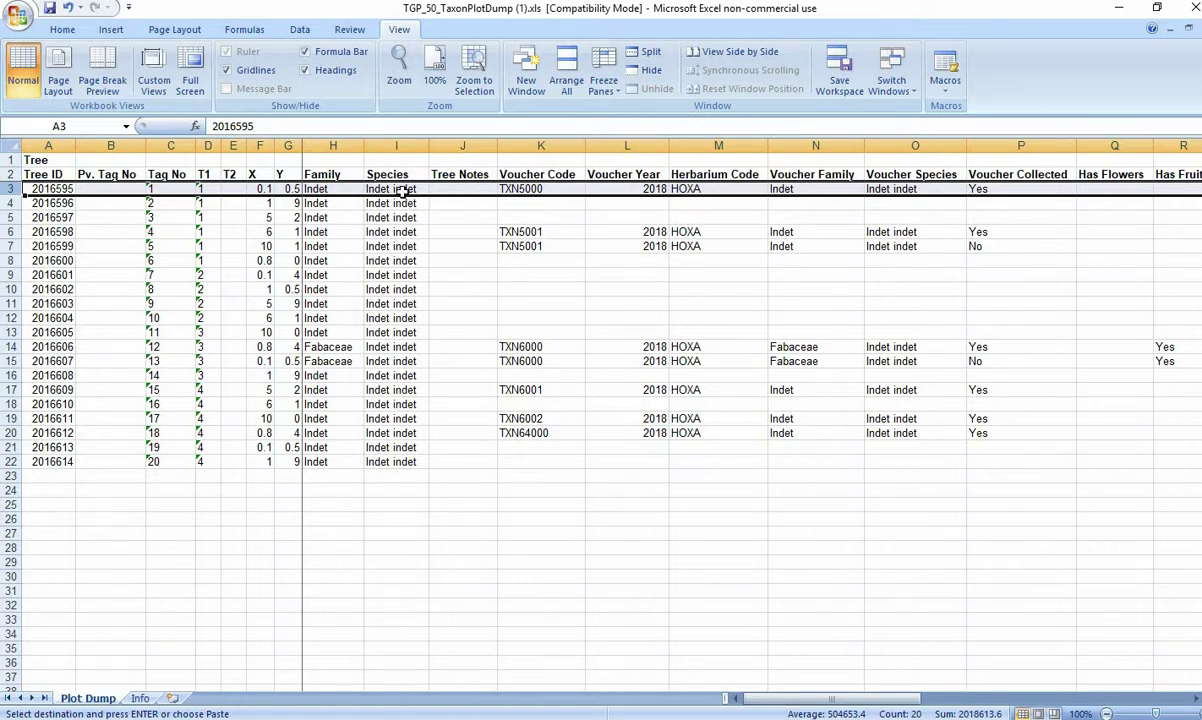
Enter the formula =A3 in W3 so TreeID shows 2016595.
{"action": "left_click_drag", "start_coordinate": [855, 699], "coordinate": [1130, 707]}
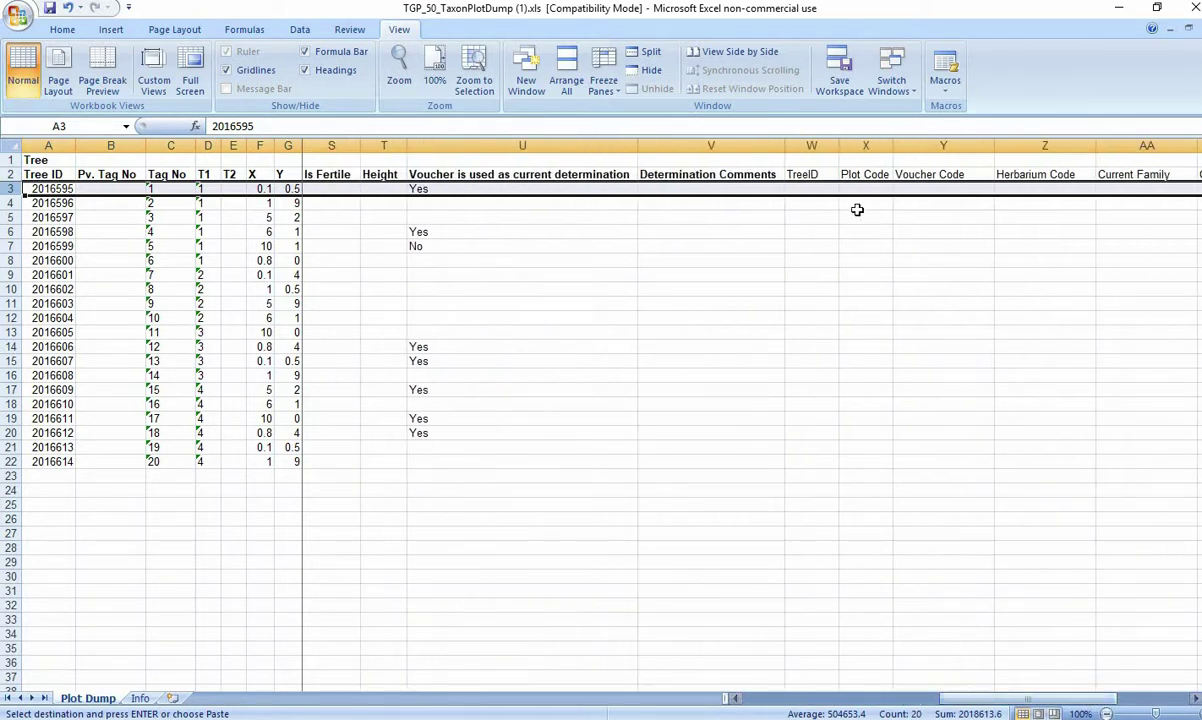
{"action": "left_click", "coordinate": [824, 188]}
{"action": "type", "text": "="}
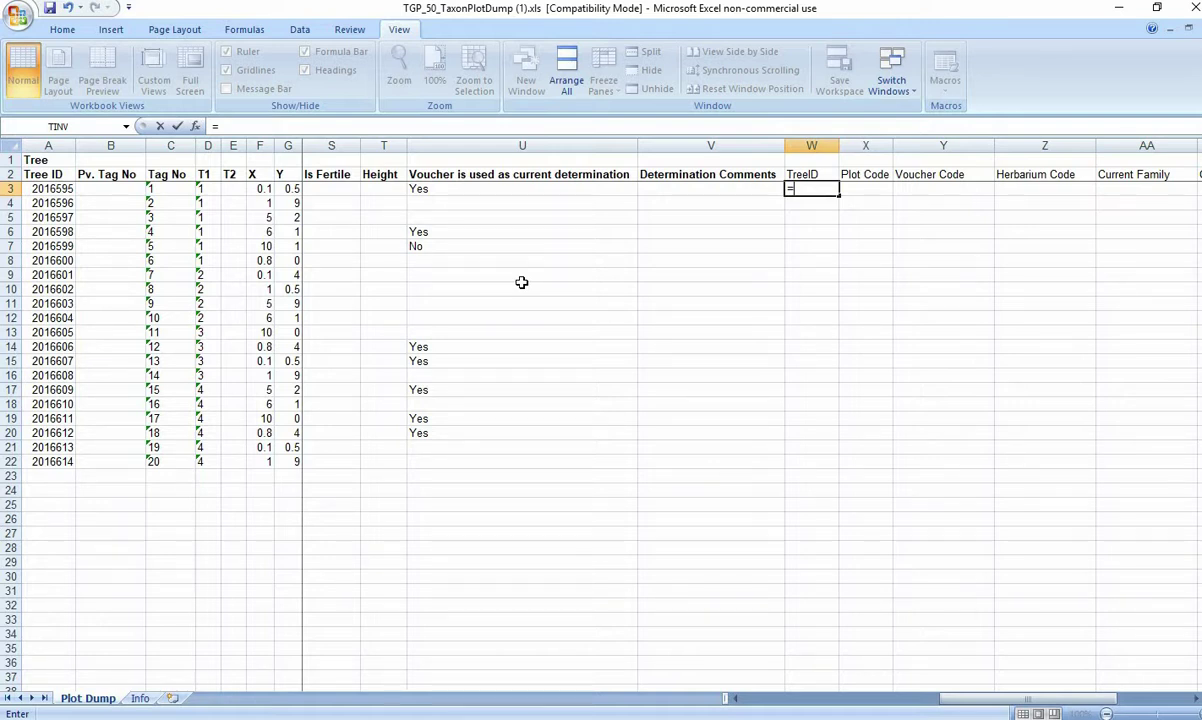
{"action": "left_click", "coordinate": [60, 189]}
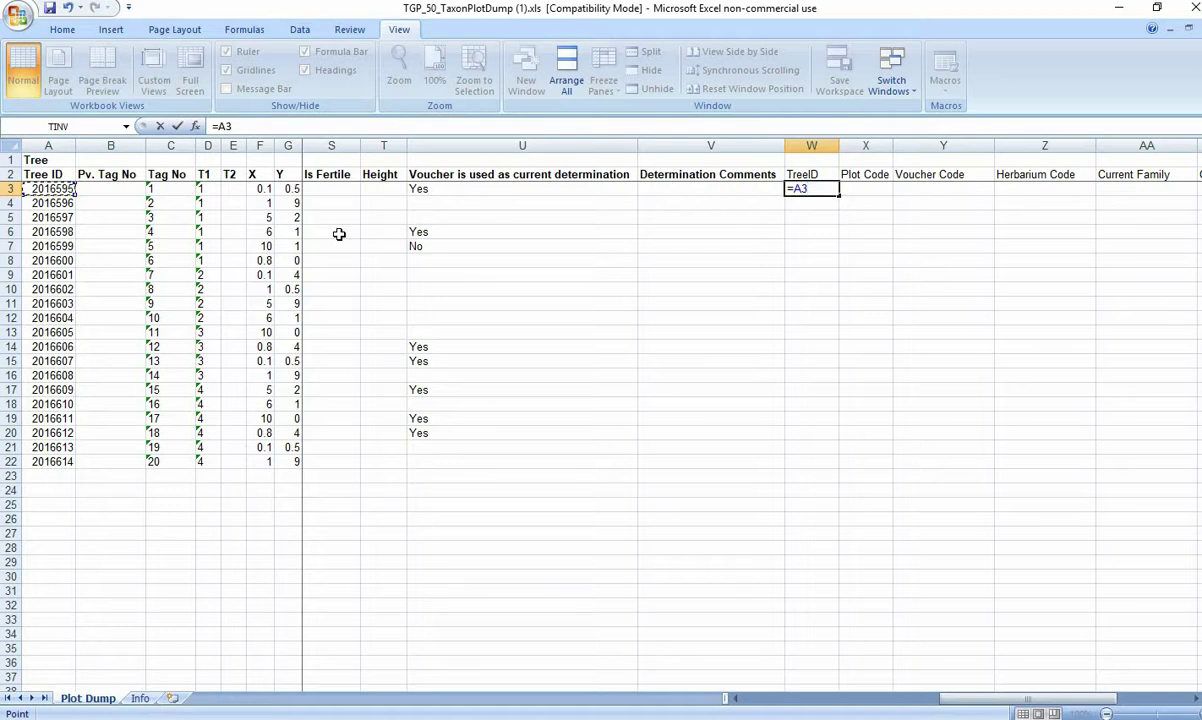
{"action": "key", "text": "Return"}
{"action": "left_click", "coordinate": [815, 190]}
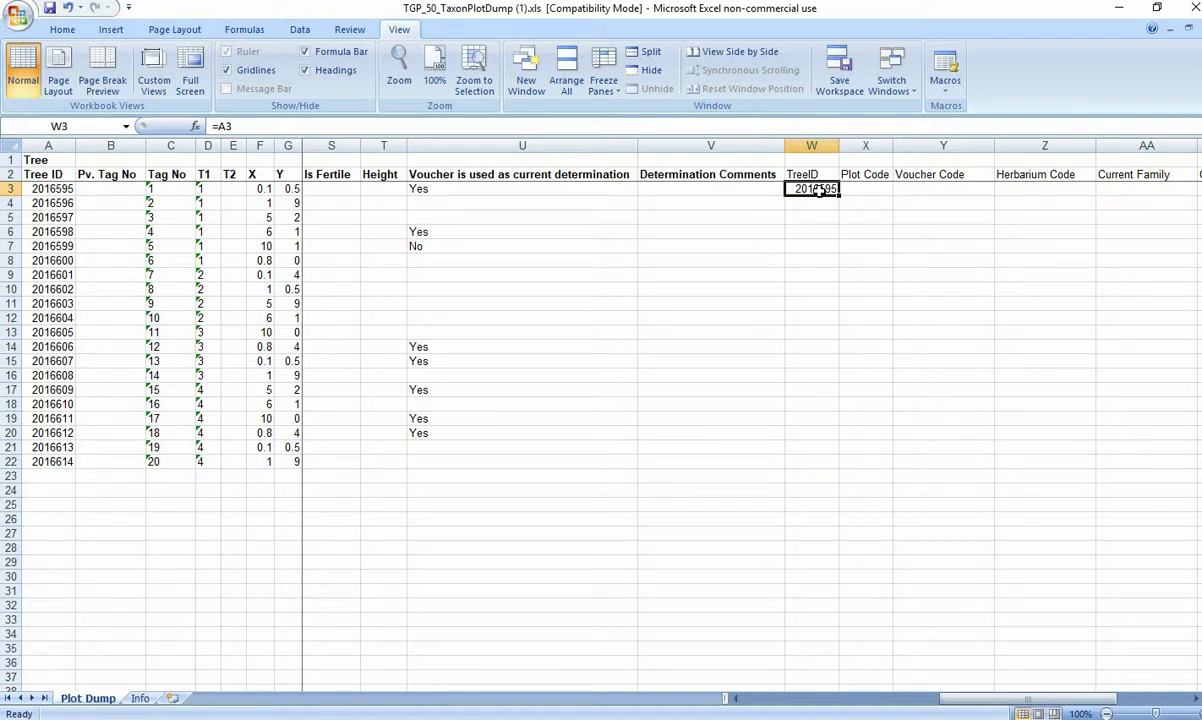
Enter Plot Code TGP-50 in X3 and =K3 in Y3, giving Voucher Code TXN5000.
{"action": "left_click", "coordinate": [877, 188]}
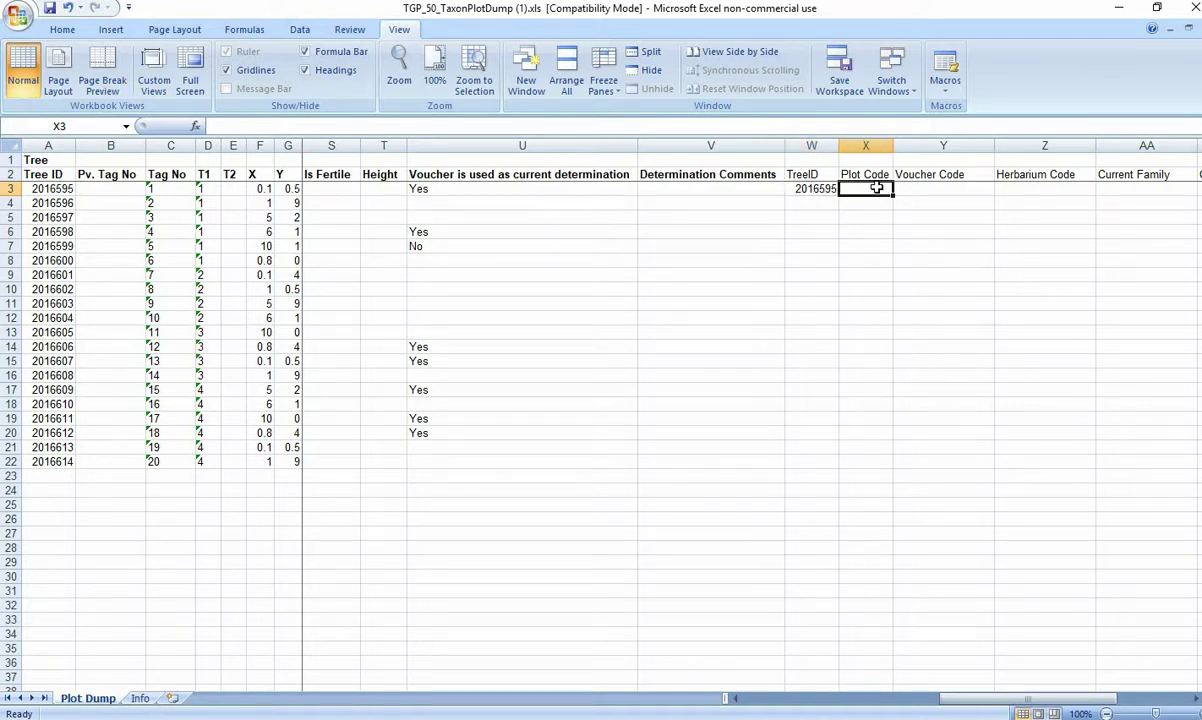
{"action": "type", "text": "TGP-50"}
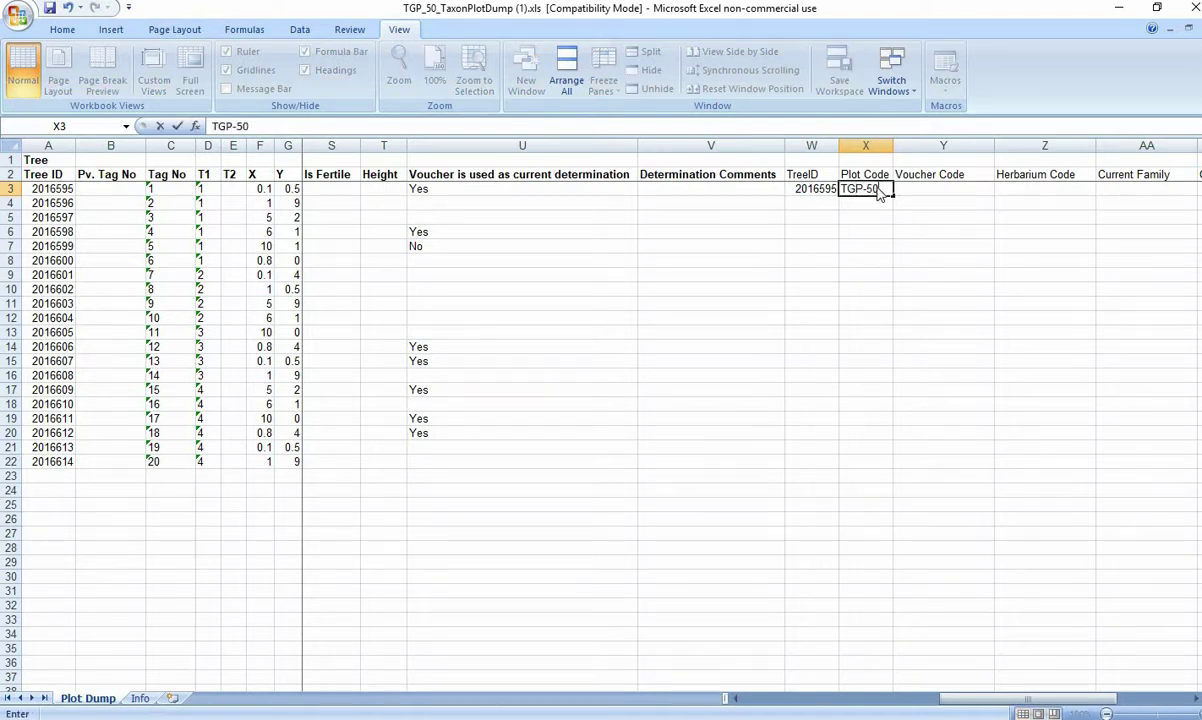
{"action": "key", "text": "Tab"}
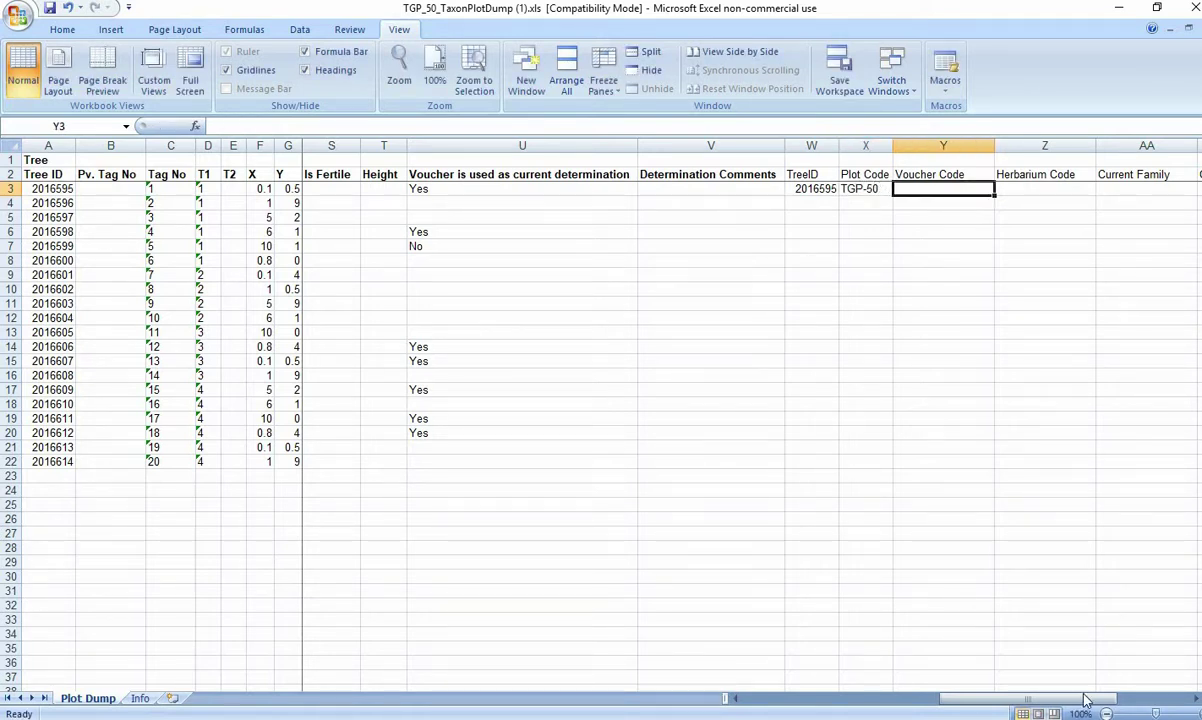
{"action": "left_click_drag", "start_coordinate": [1062, 700], "coordinate": [897, 708]}
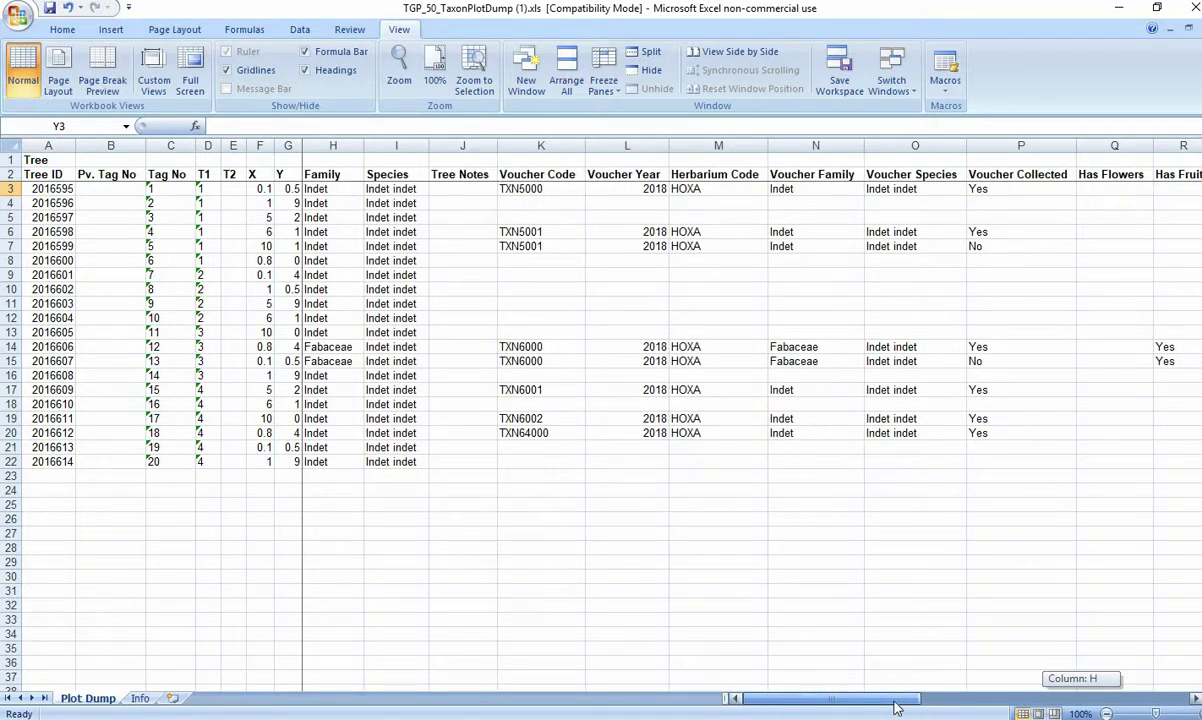
{"action": "left_click_drag", "start_coordinate": [897, 708], "coordinate": [948, 700]}
{"action": "type", "text": "="}
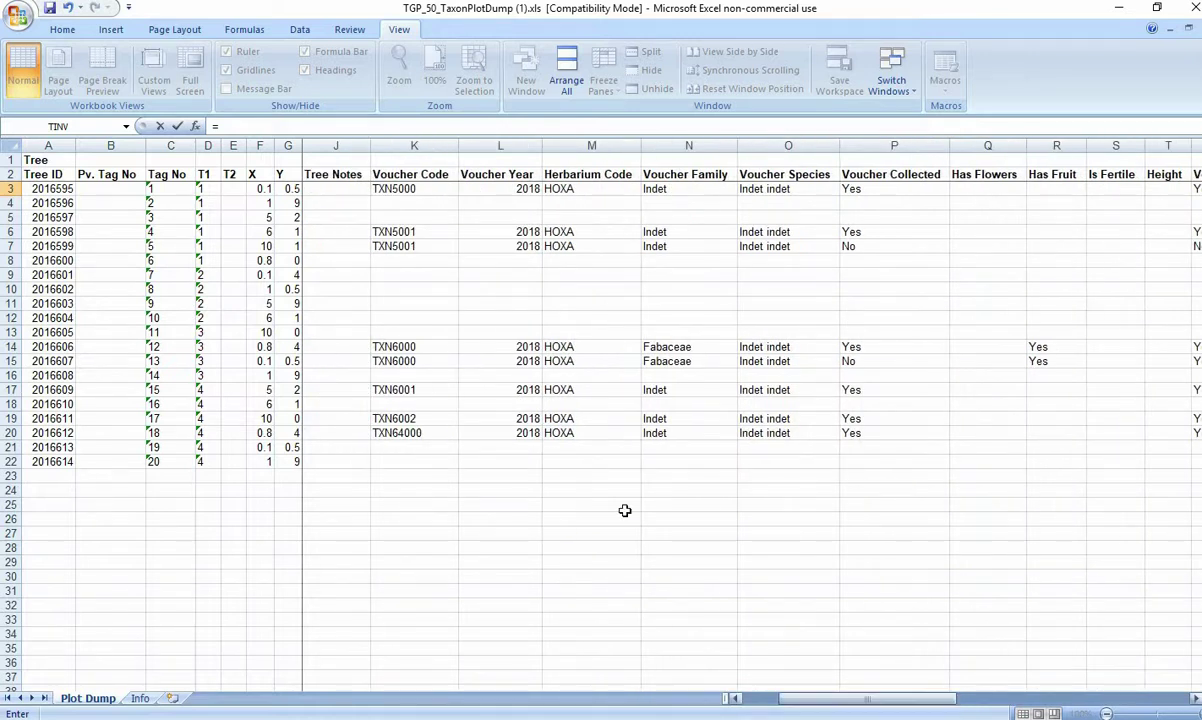
{"action": "left_click", "coordinate": [410, 188]}
{"action": "key", "text": "Tab"}
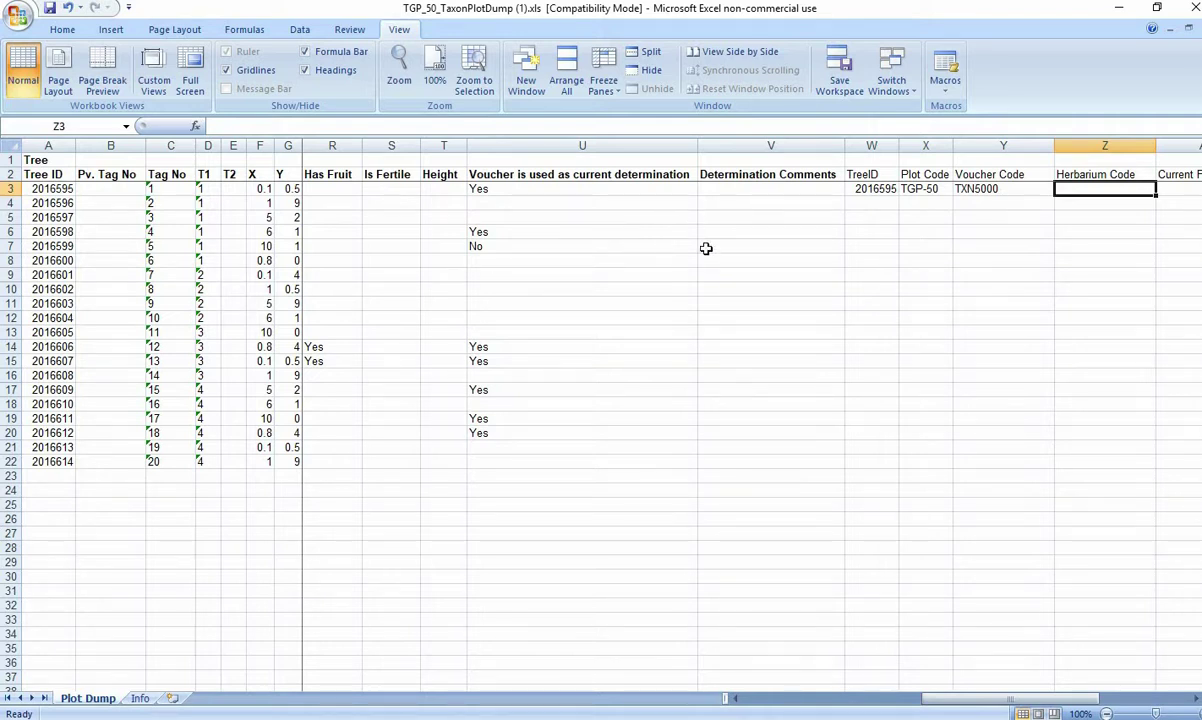
Enter herbarium code HOXA in Z3 for tree 2016595.
{"action": "left_click", "coordinate": [1090, 704]}
{"action": "mouse_move", "coordinate": [1090, 704]}
{"action": "left_mouse_down"}
{"action": "mouse_move", "coordinate": [1010, 704]}
{"action": "mouse_move", "coordinate": [1105, 704]}
{"action": "left_mouse_up"}
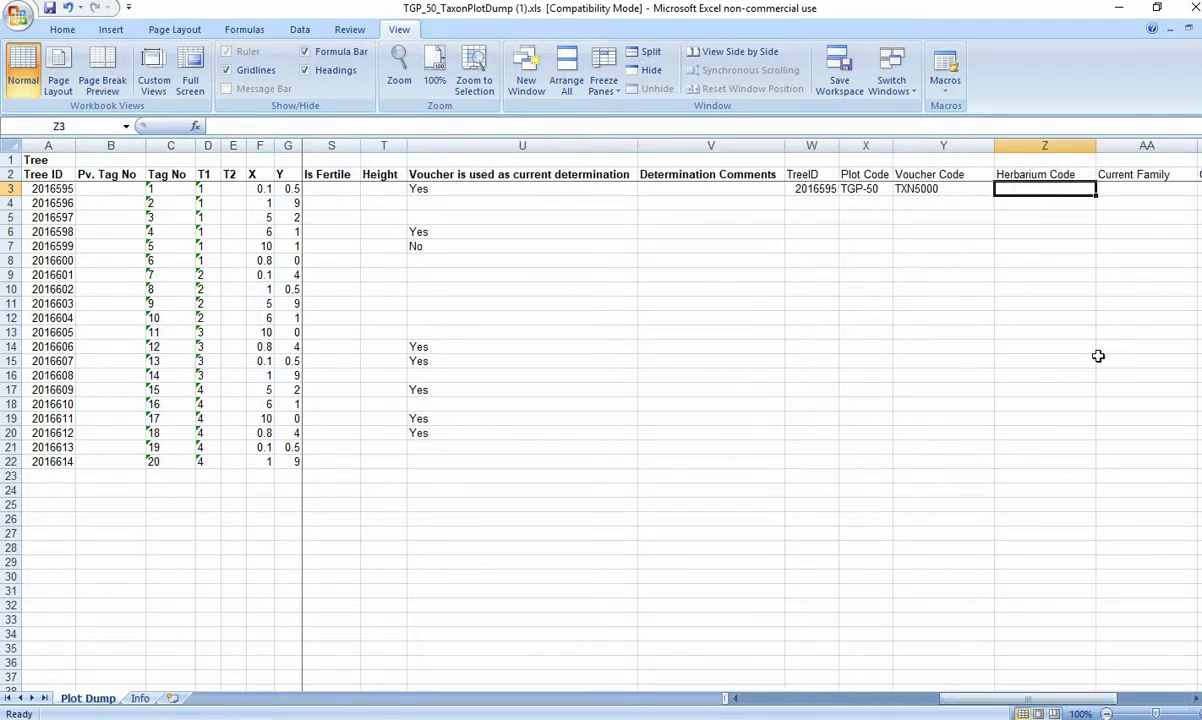
{"action": "type", "text": "HOXA"}
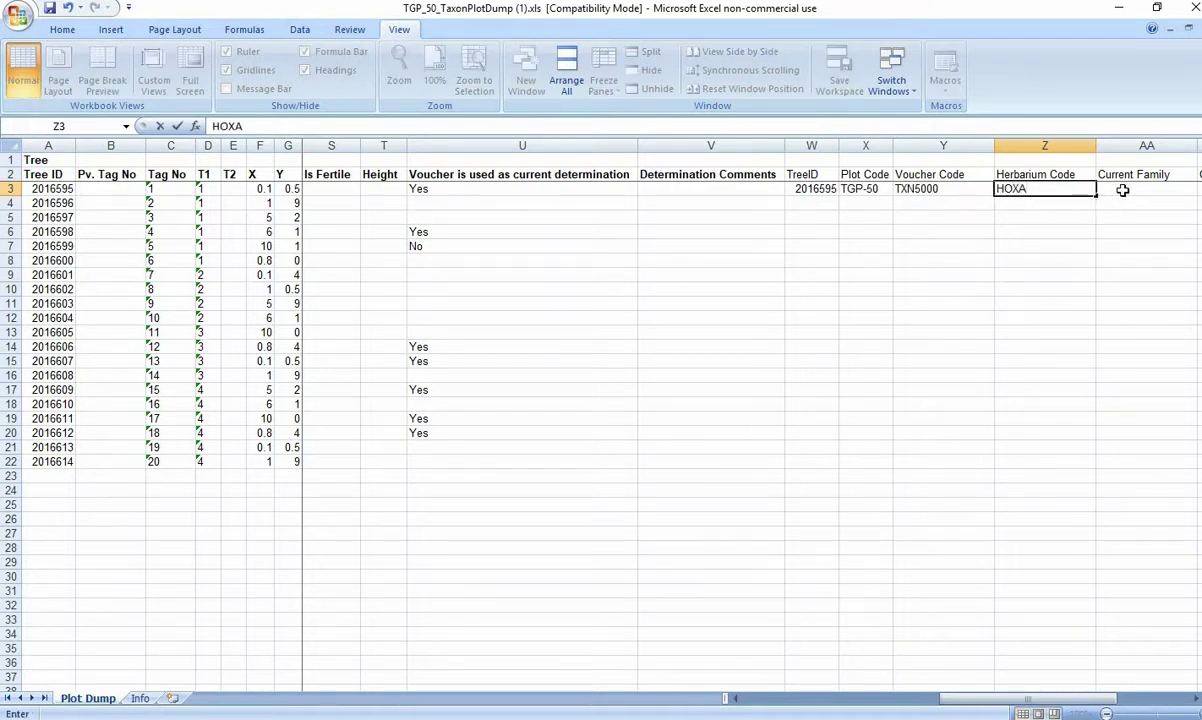
{"action": "key", "text": "ctrl+Return"}
{"action": "left_click_drag", "start_coordinate": [1090, 703], "coordinate": [927, 706]}
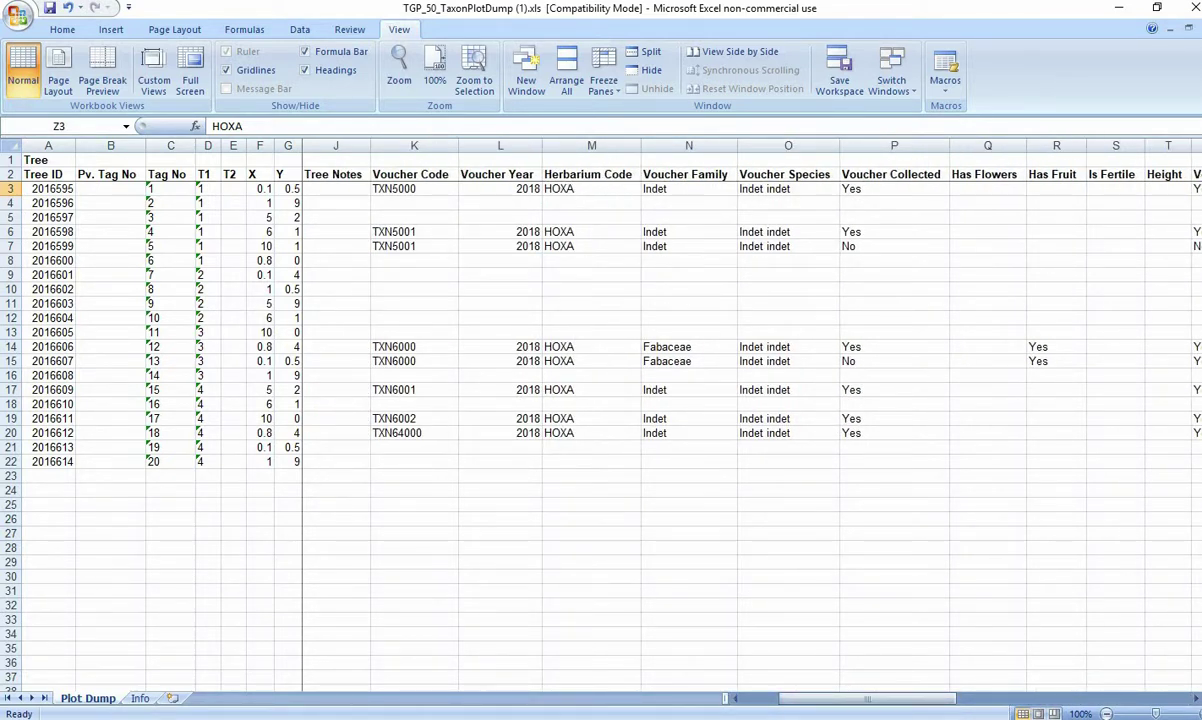
{"action": "left_click_drag", "start_coordinate": [922, 704], "coordinate": [962, 704]}
Link Current Family to =H3 and Current Full Species to =I3 in row 3.
{"action": "left_click", "coordinate": [1070, 191]}
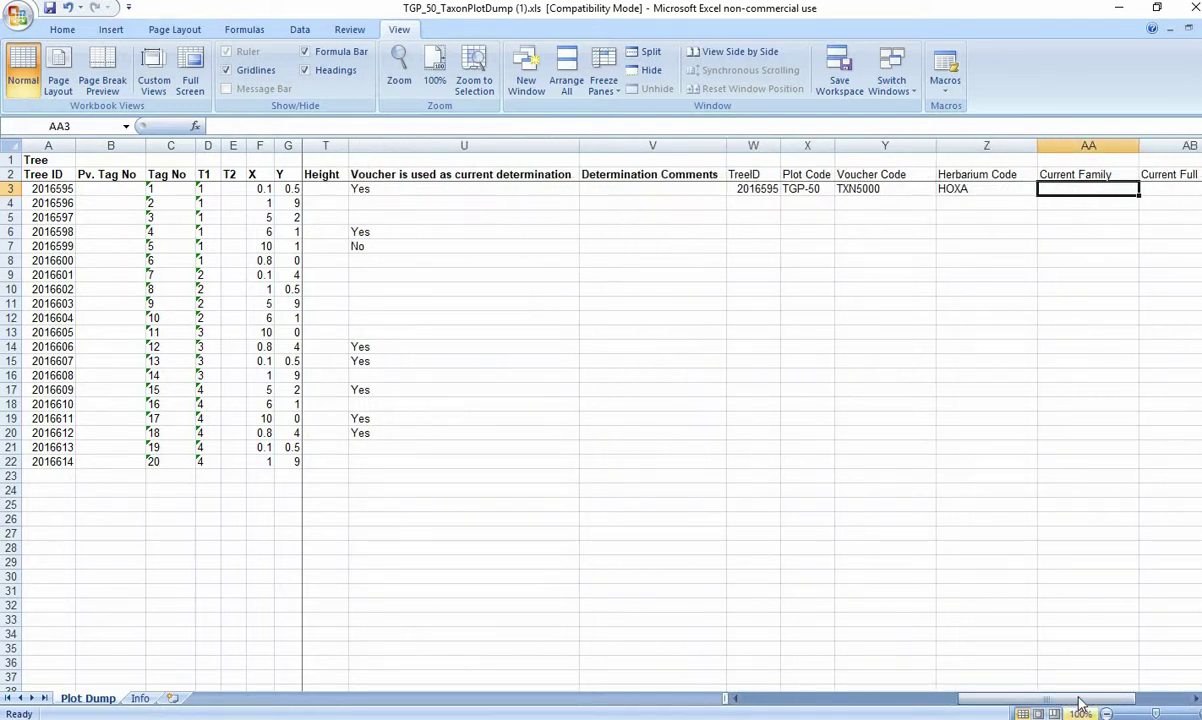
{"action": "left_click_drag", "start_coordinate": [1104, 703], "coordinate": [1098, 671]}
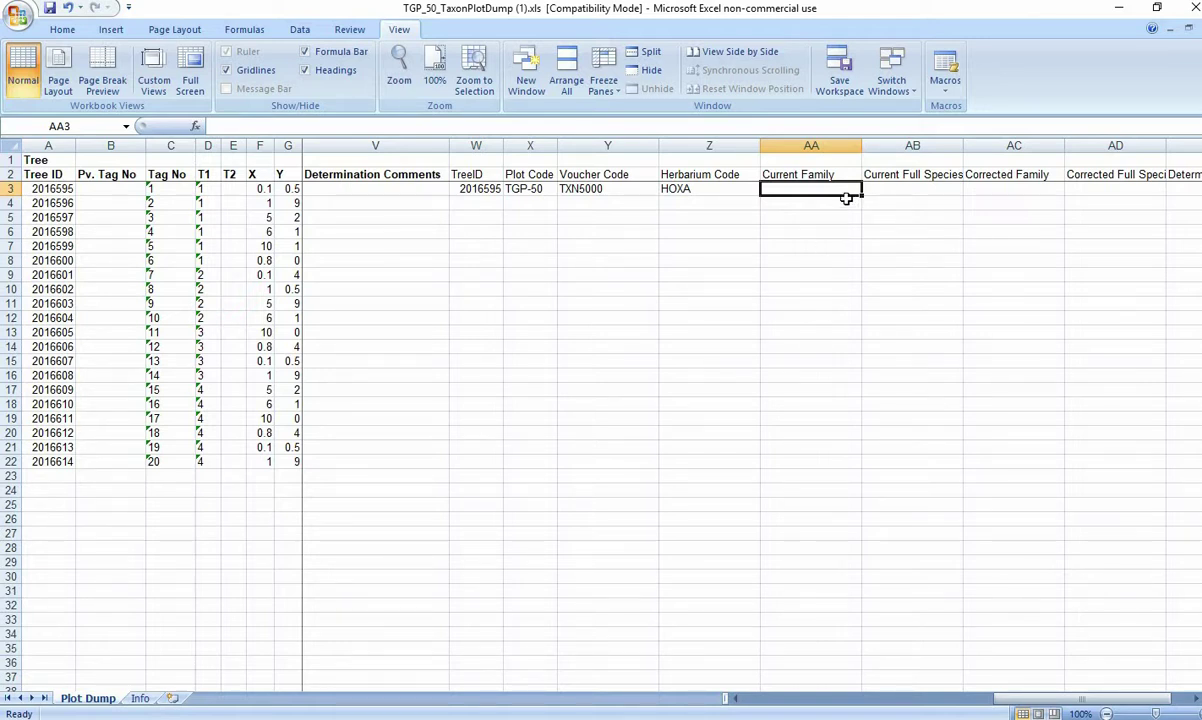
{"action": "type", "text": "="}
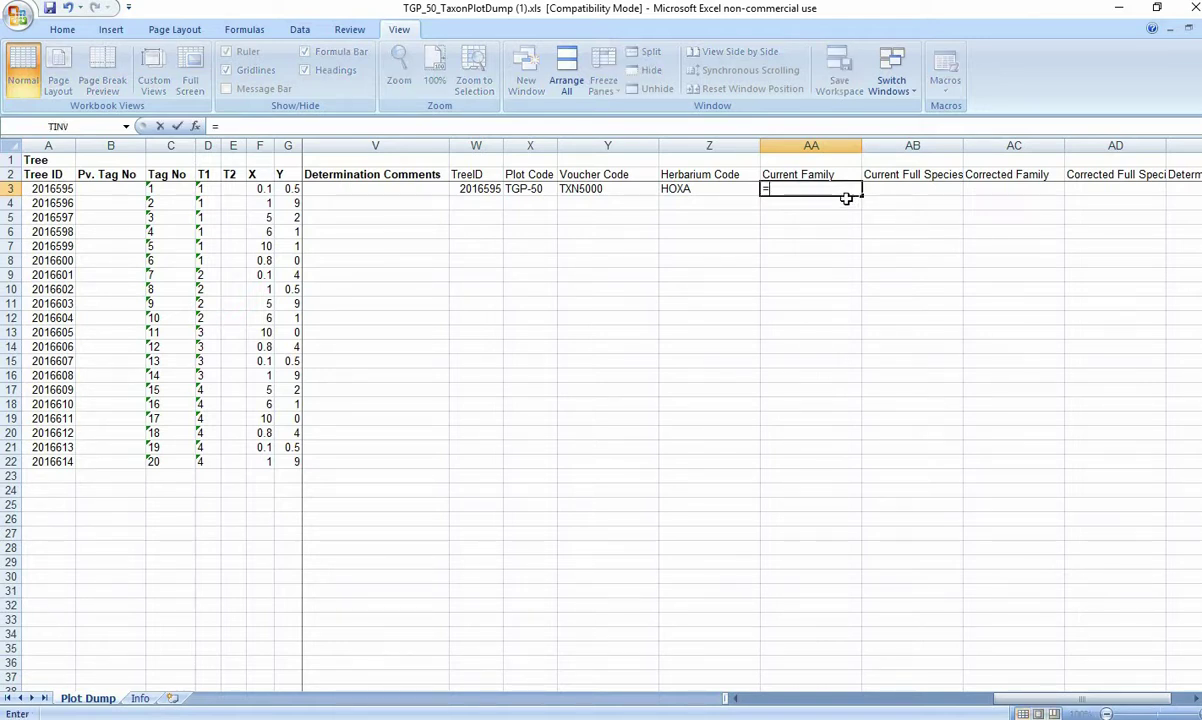
{"action": "left_click_drag", "start_coordinate": [1066, 699], "coordinate": [705, 702]}
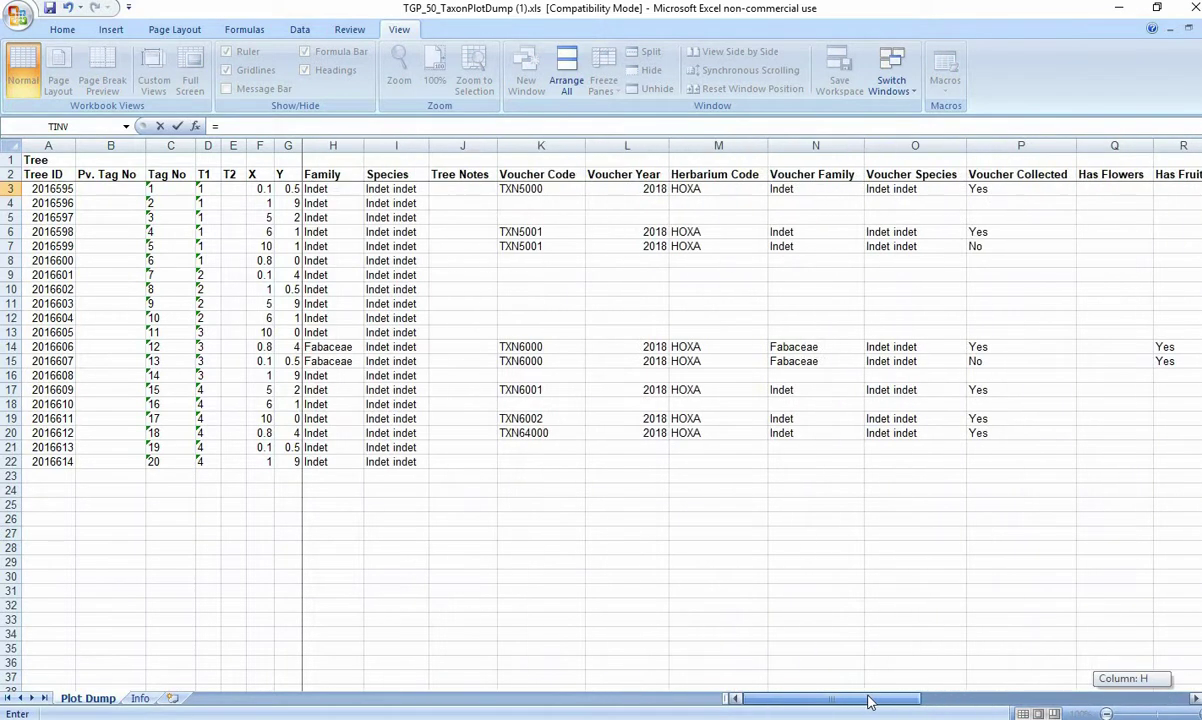
{"action": "left_click", "coordinate": [341, 190]}
{"action": "key", "text": "Tab"}
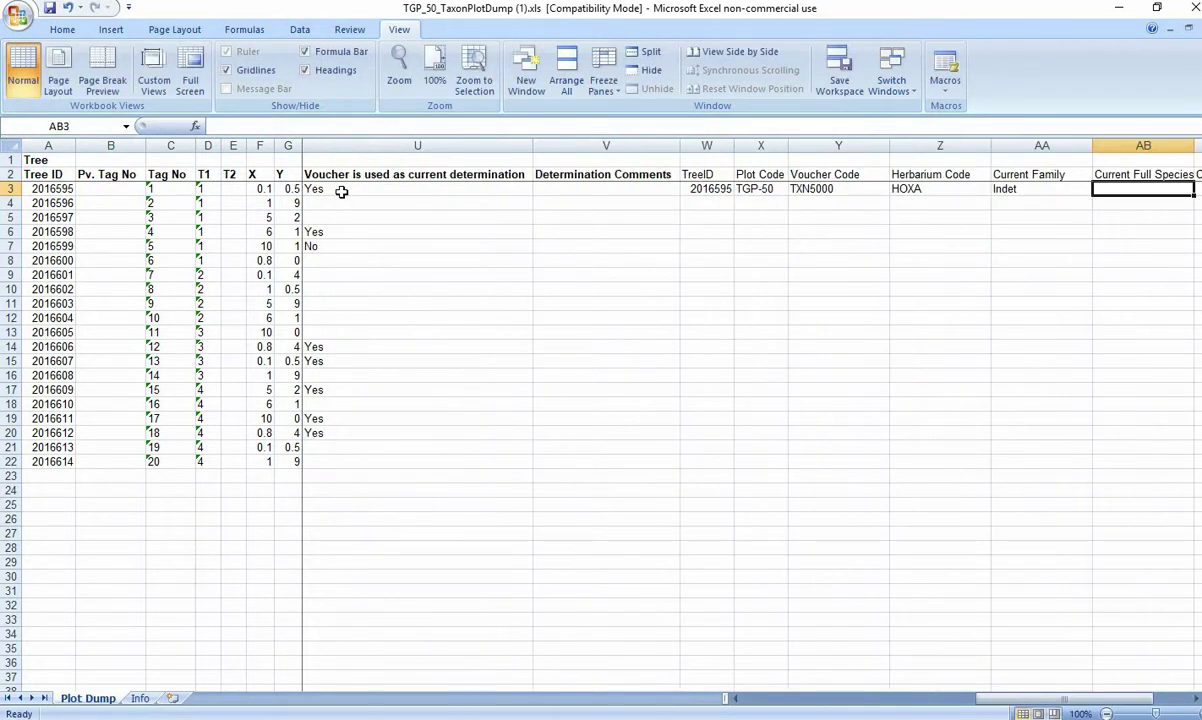
{"action": "type", "text": "="}
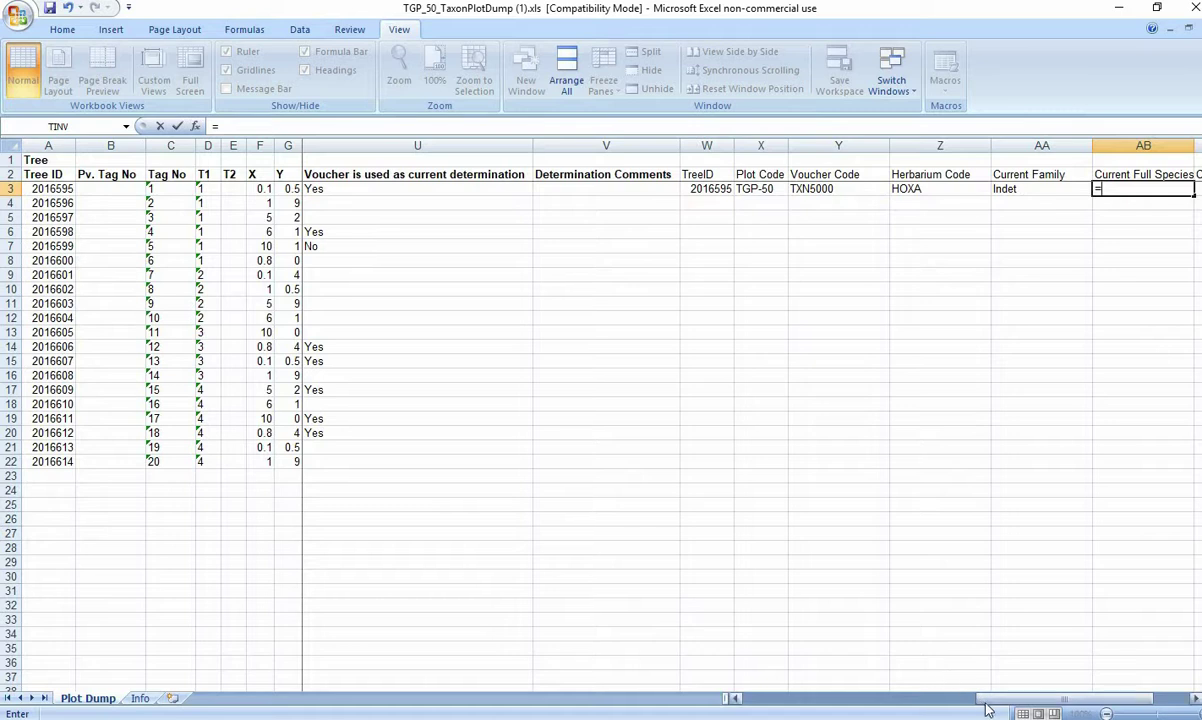
{"action": "left_click_drag", "start_coordinate": [990, 699], "coordinate": [705, 711]}
{"action": "left_click", "coordinate": [400, 190]}
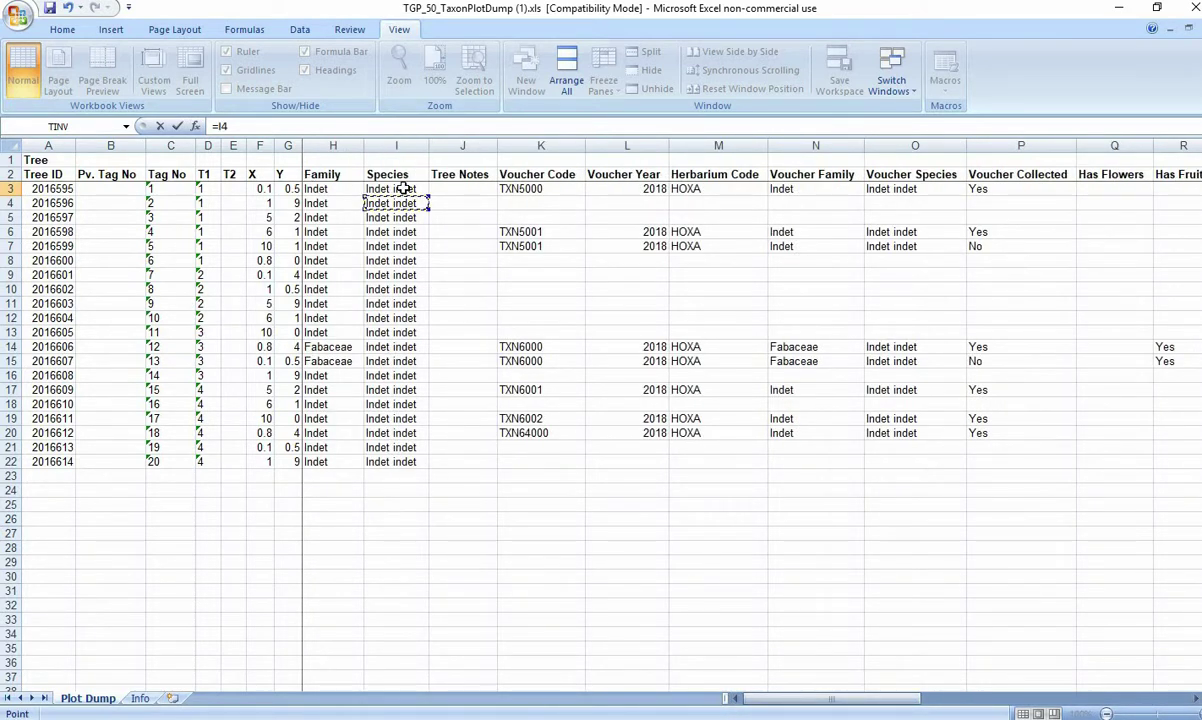
{"action": "key", "text": "Tab"}
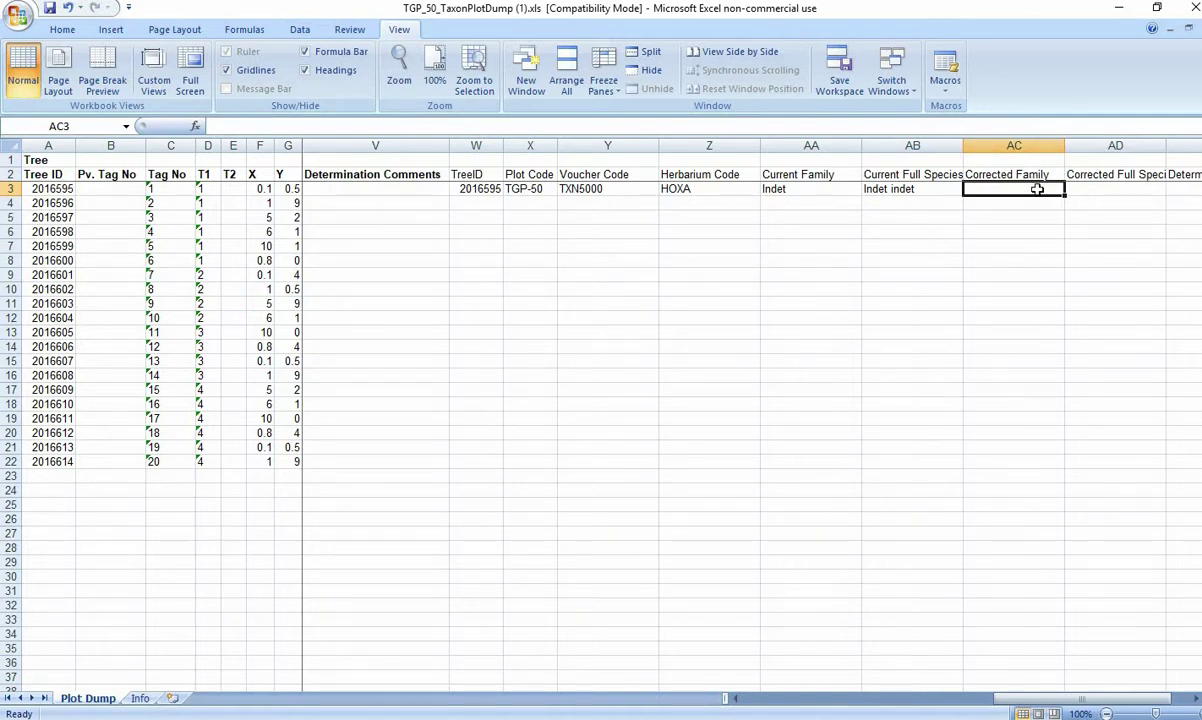
Enter Fabaceae, Acacia polyphylla, the determiner's name and 14/11/2018 for tree 2016595's corrected determination.
{"action": "type", "text": "Fabaceae"}
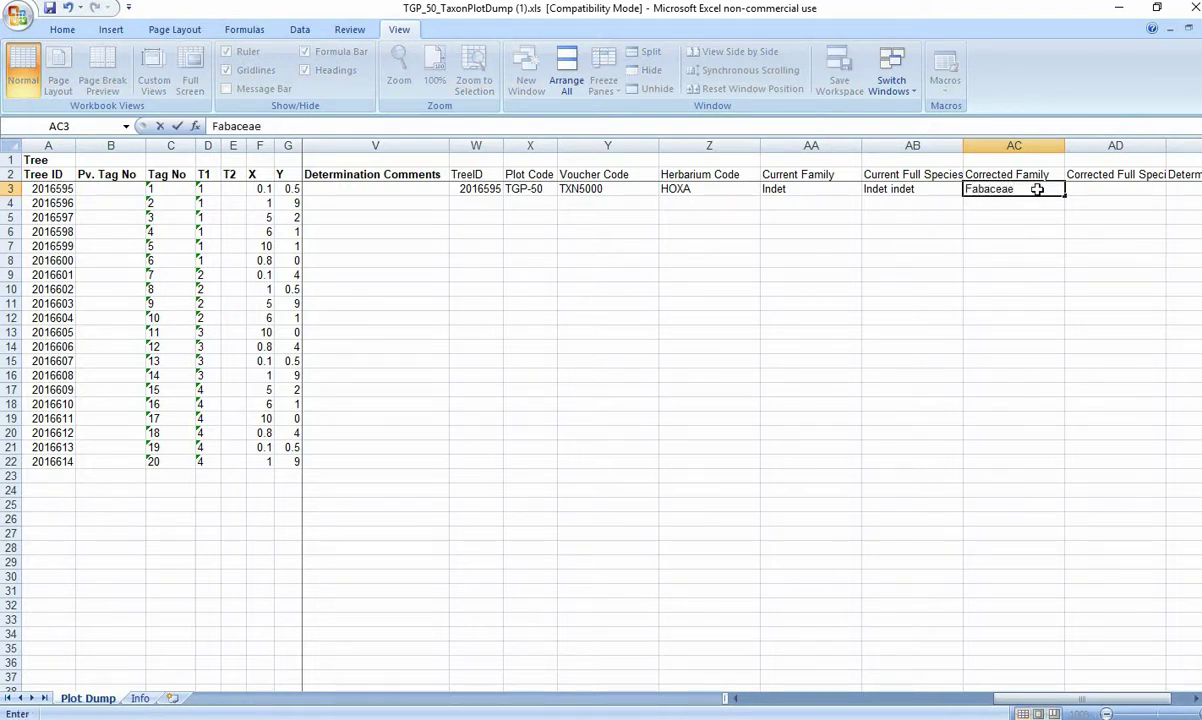
{"action": "key", "text": "Tab"}
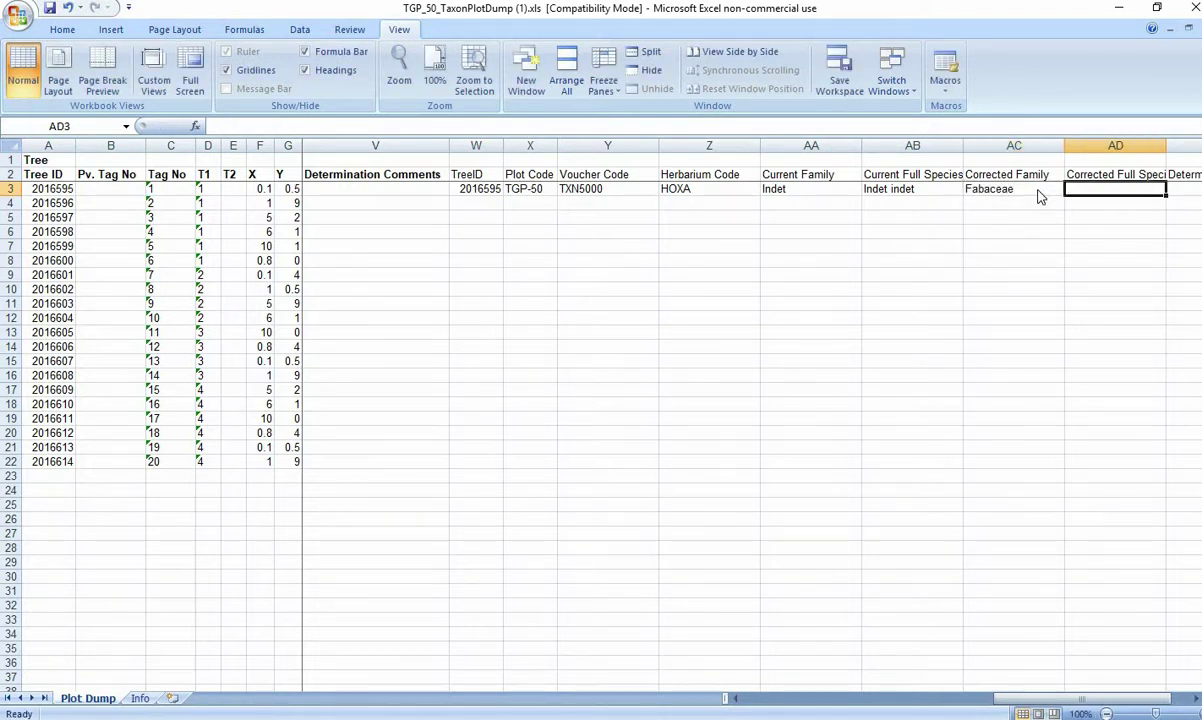
{"action": "type", "text": "Acacia "}
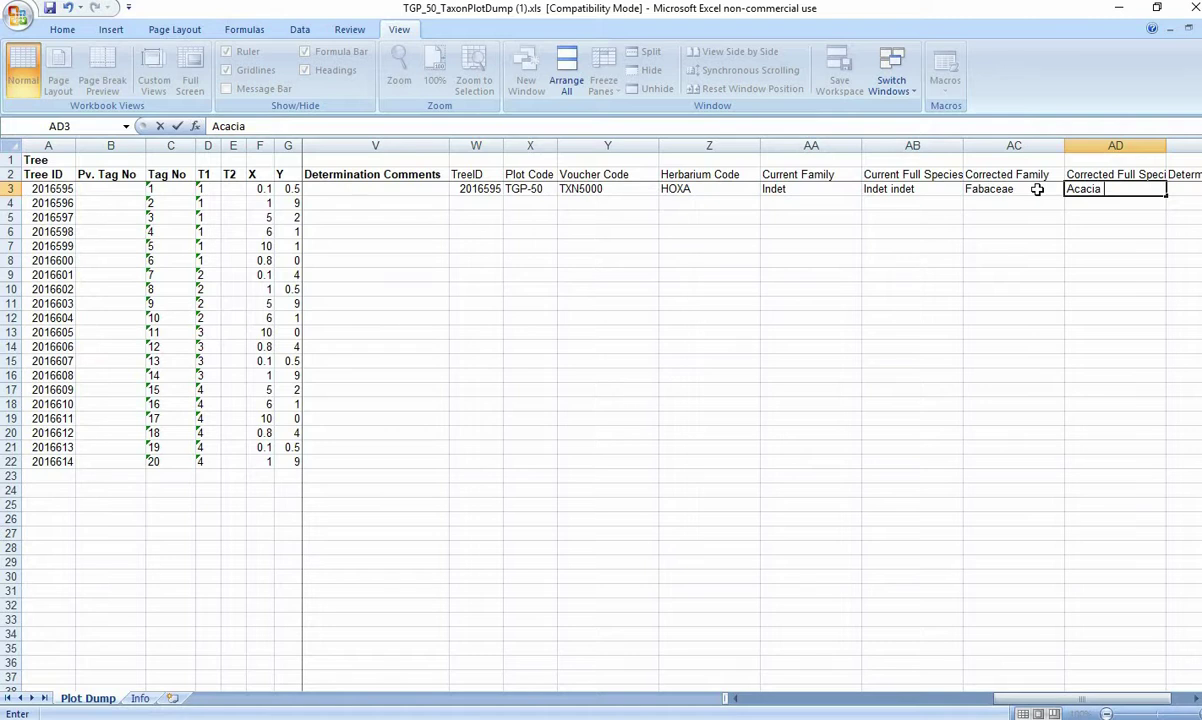
{"action": "type", "text": "polyphylla"}
{"action": "key", "text": "Tab"}
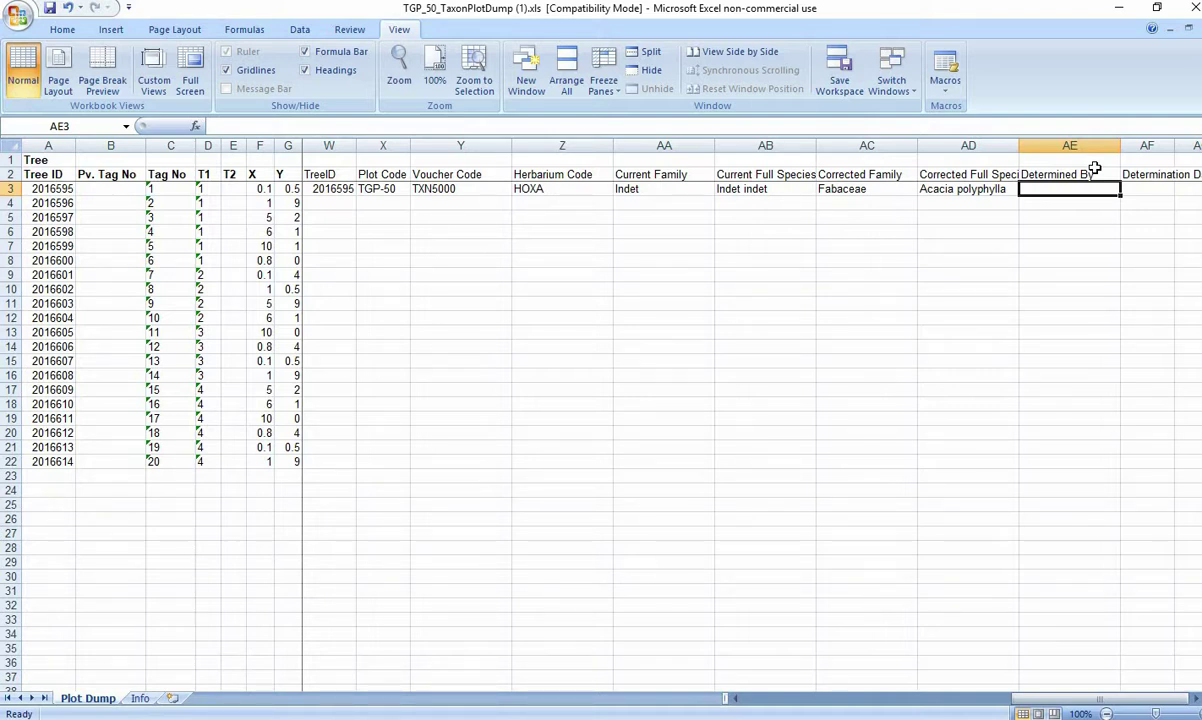
{"action": "type", "text": "Abel Mon"}
{"action": "type", "text": "teagudo"}
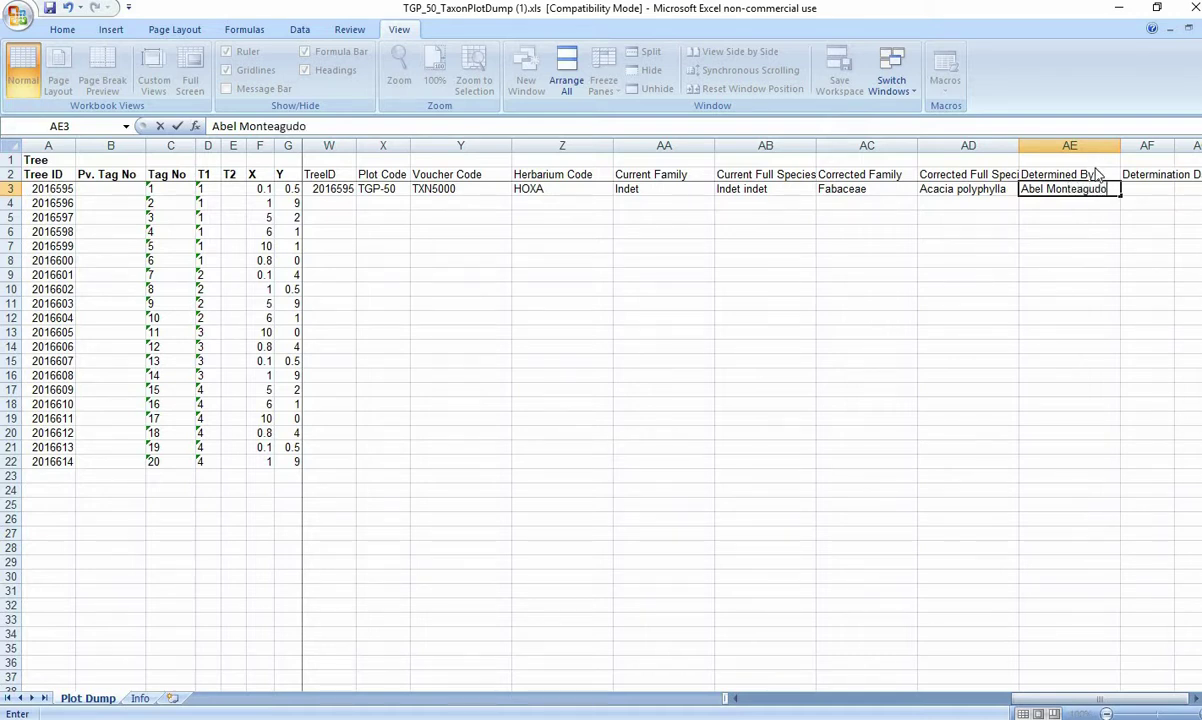
{"action": "key", "text": "Tab"}
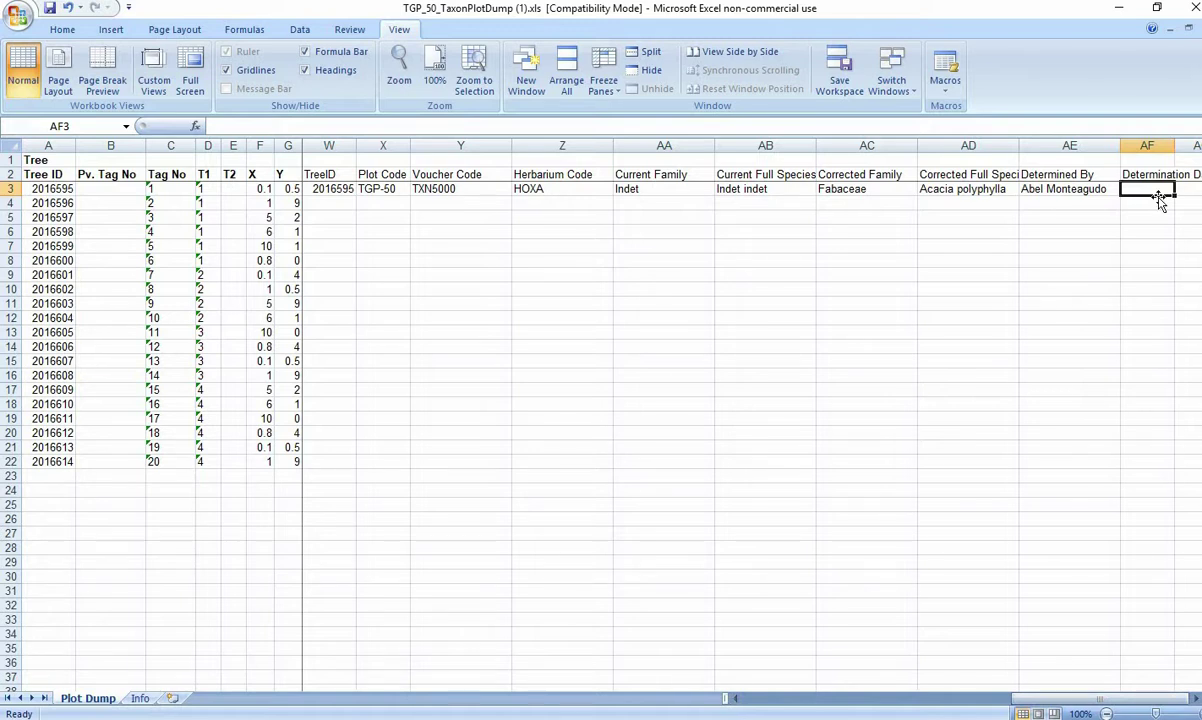
{"action": "type", "text": "14/11/"}
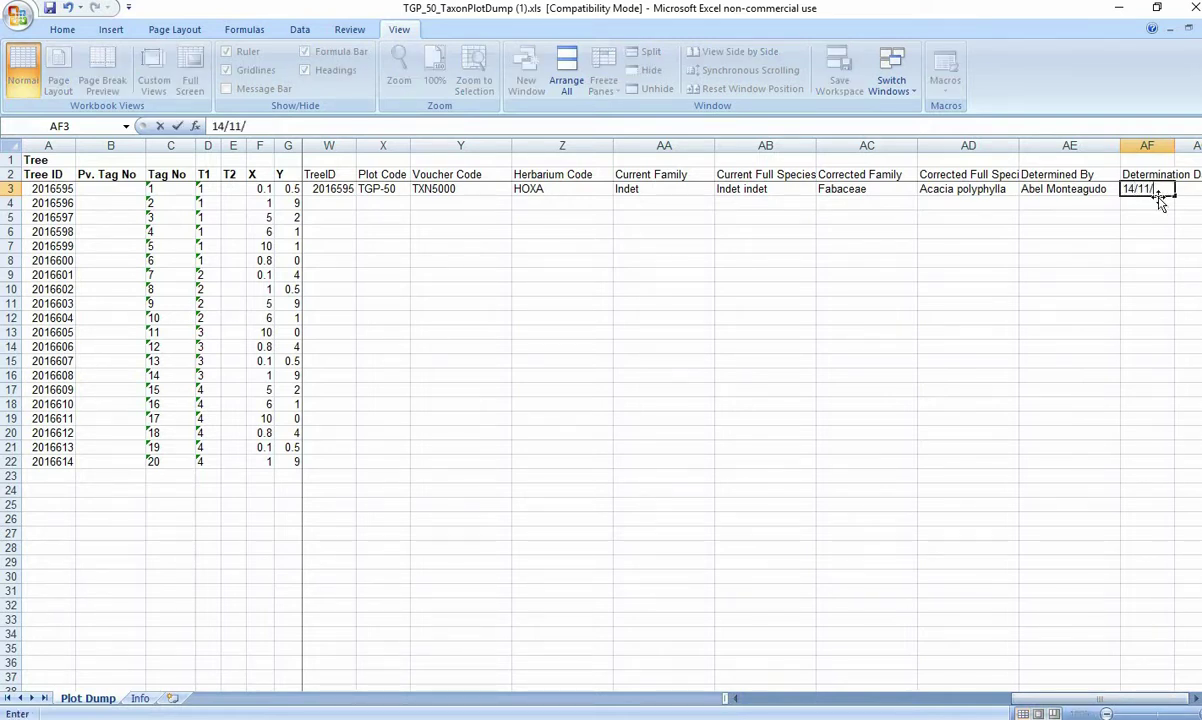
{"action": "type", "text": "2018"}
{"action": "key", "text": "Tab"}
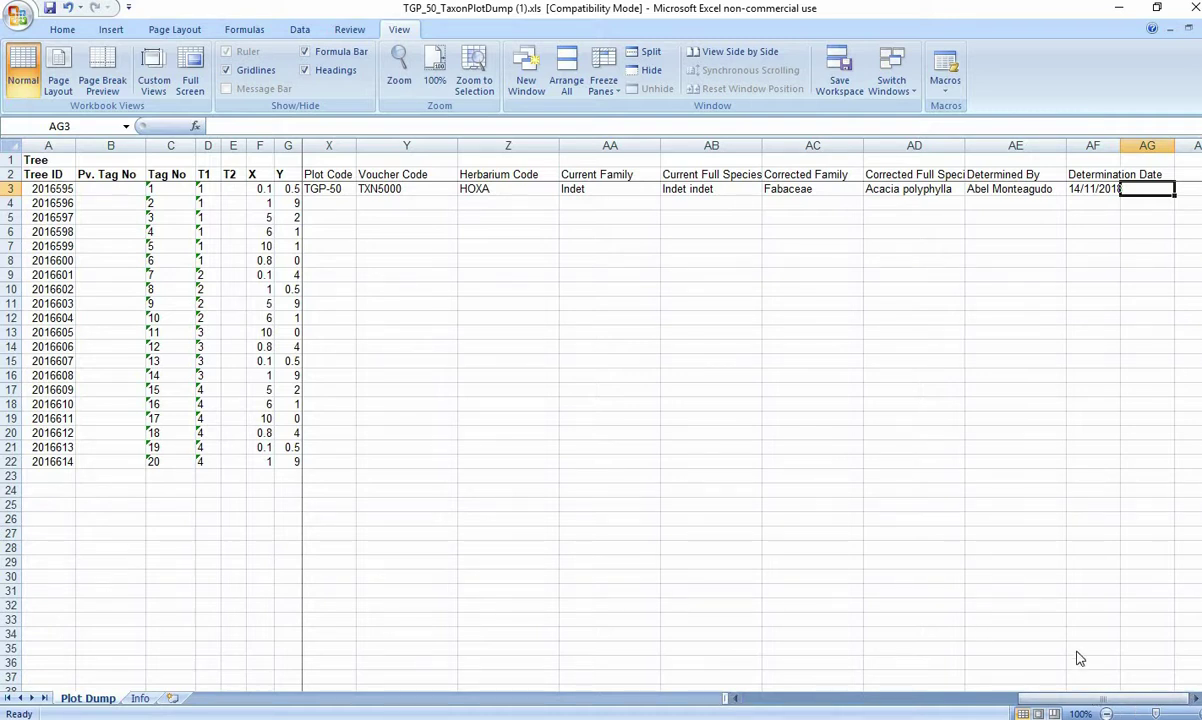
{"action": "left_click_drag", "start_coordinate": [1080, 706], "coordinate": [1017, 343]}
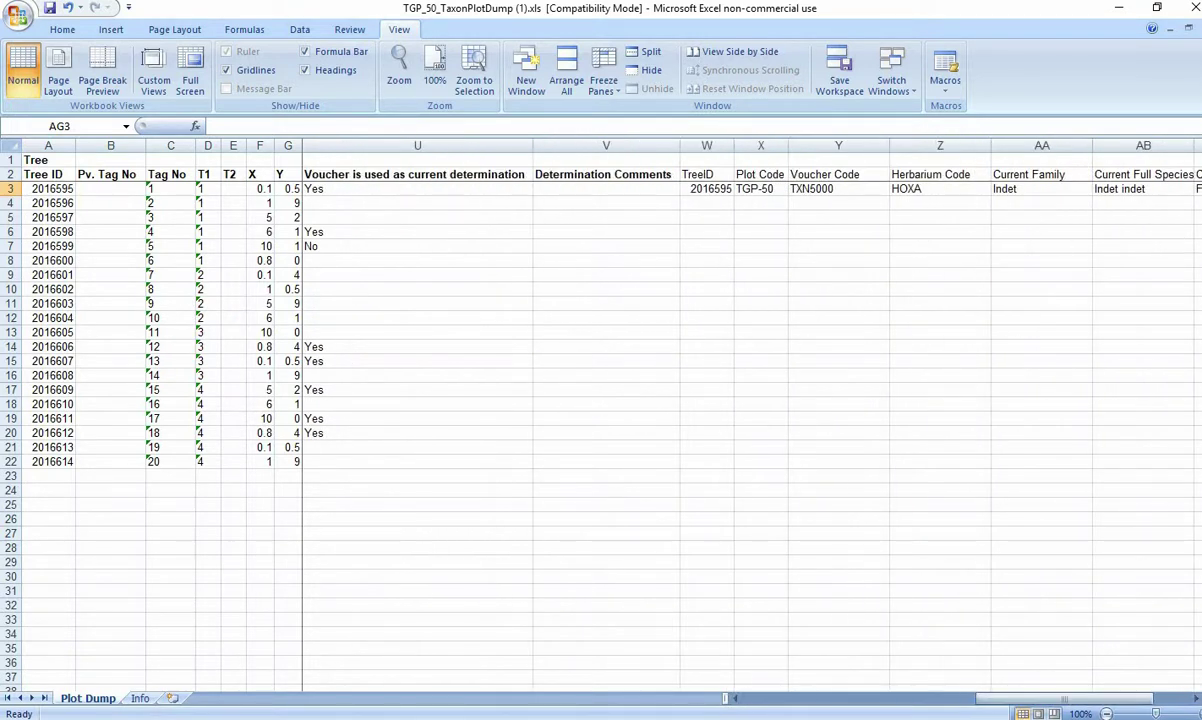
{"action": "left_click_drag", "start_coordinate": [1010, 699], "coordinate": [976, 712]}
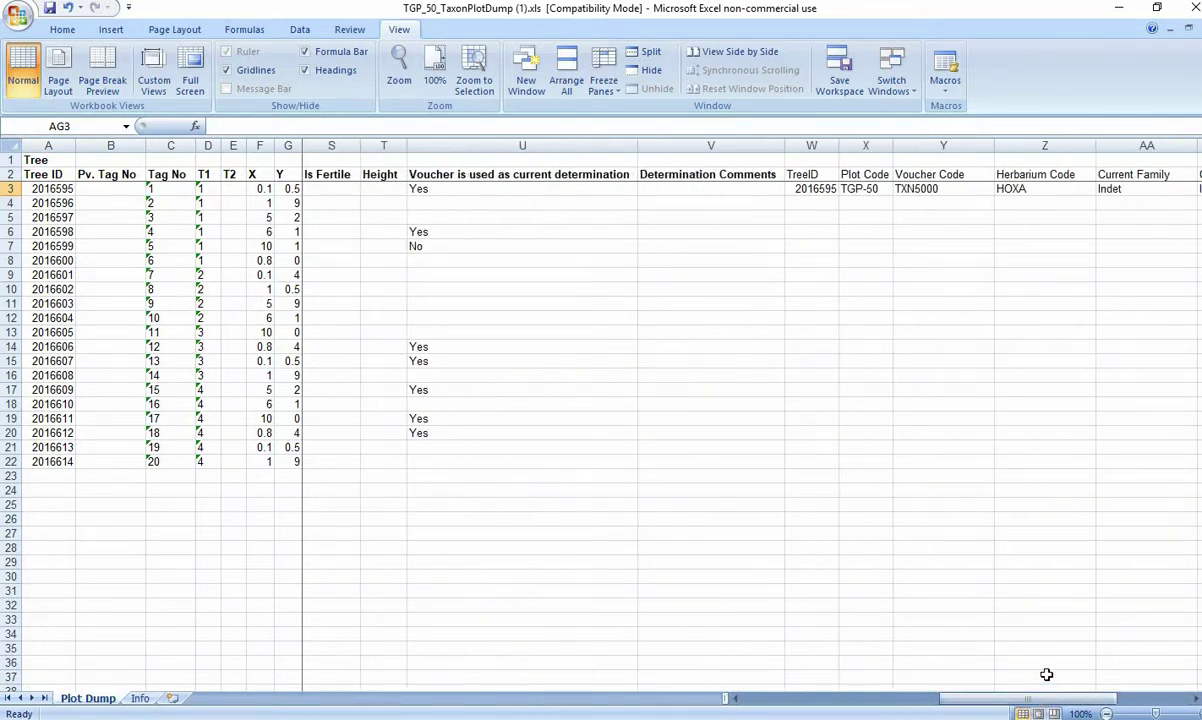
{"action": "scroll", "coordinate": [1043, 672], "scroll_direction": "right", "scroll_amount": 1}
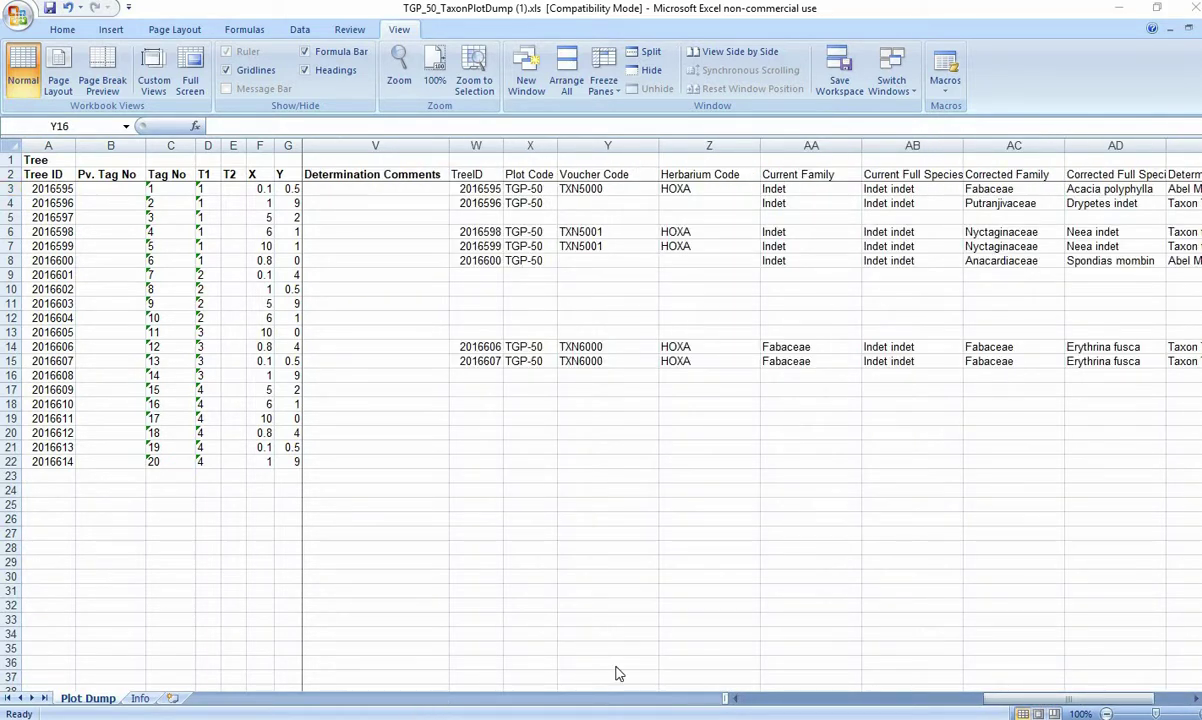
Review the other trees' filled determination rows and select the original plot-dump columns from column V leftward.
{"action": "mouse_move", "coordinate": [1076, 706]}
{"action": "left_mouse_down"}
{"action": "mouse_move", "coordinate": [1148, 706]}
{"action": "mouse_move", "coordinate": [1088, 710]}
{"action": "left_mouse_up"}
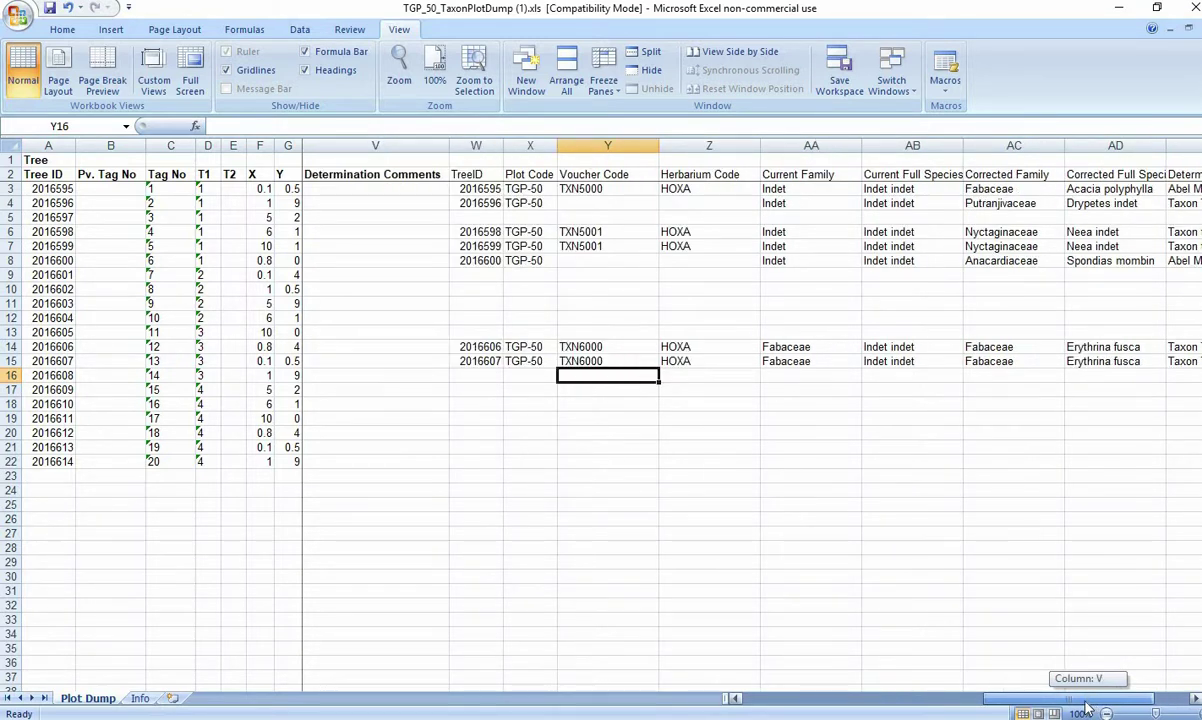
{"action": "left_click_drag", "start_coordinate": [1083, 706], "coordinate": [1083, 706]}
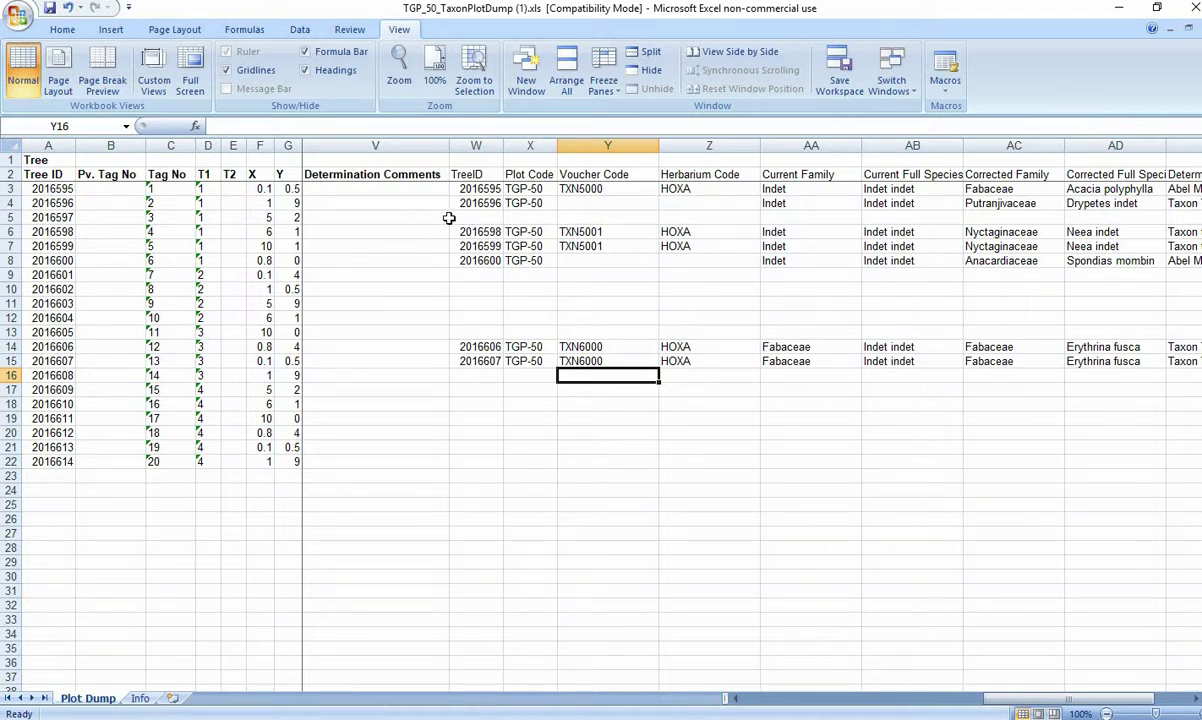
{"action": "left_click", "coordinate": [427, 140]}
{"action": "left_click_drag", "start_coordinate": [427, 140], "coordinate": [145, 145]}
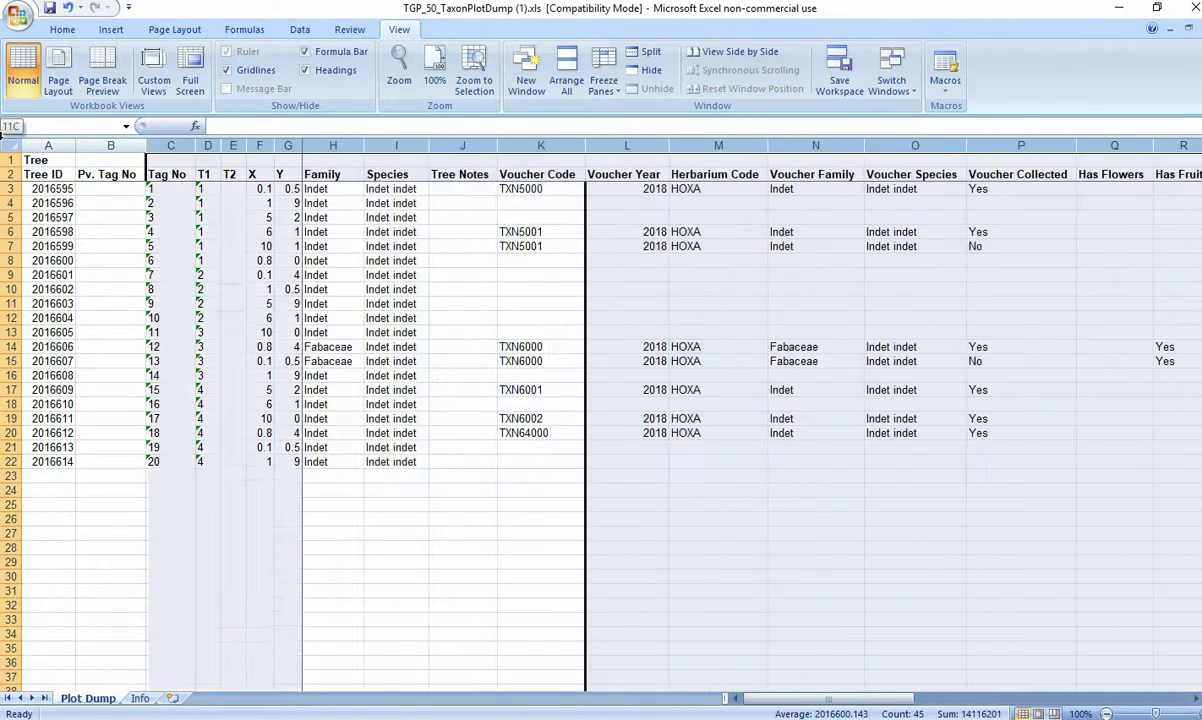
Delete the selected original plot-dump columns and the empty row 5.
{"action": "right_click", "coordinate": [148, 143]}
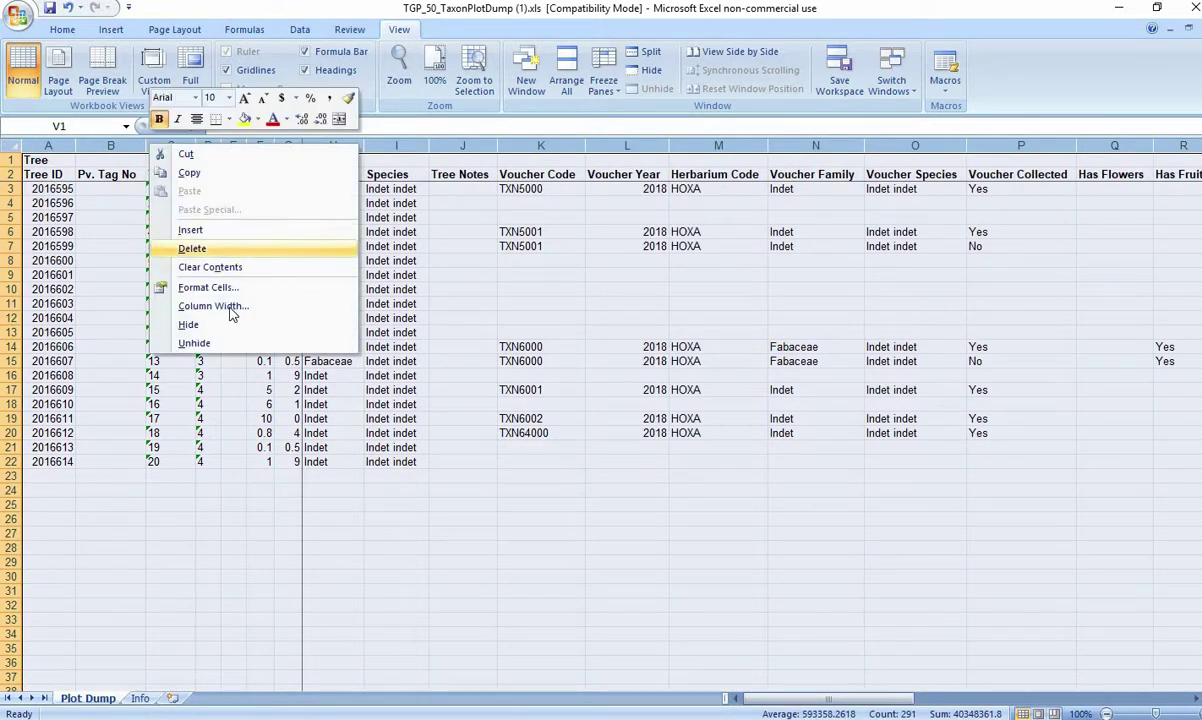
{"action": "left_click", "coordinate": [195, 248]}
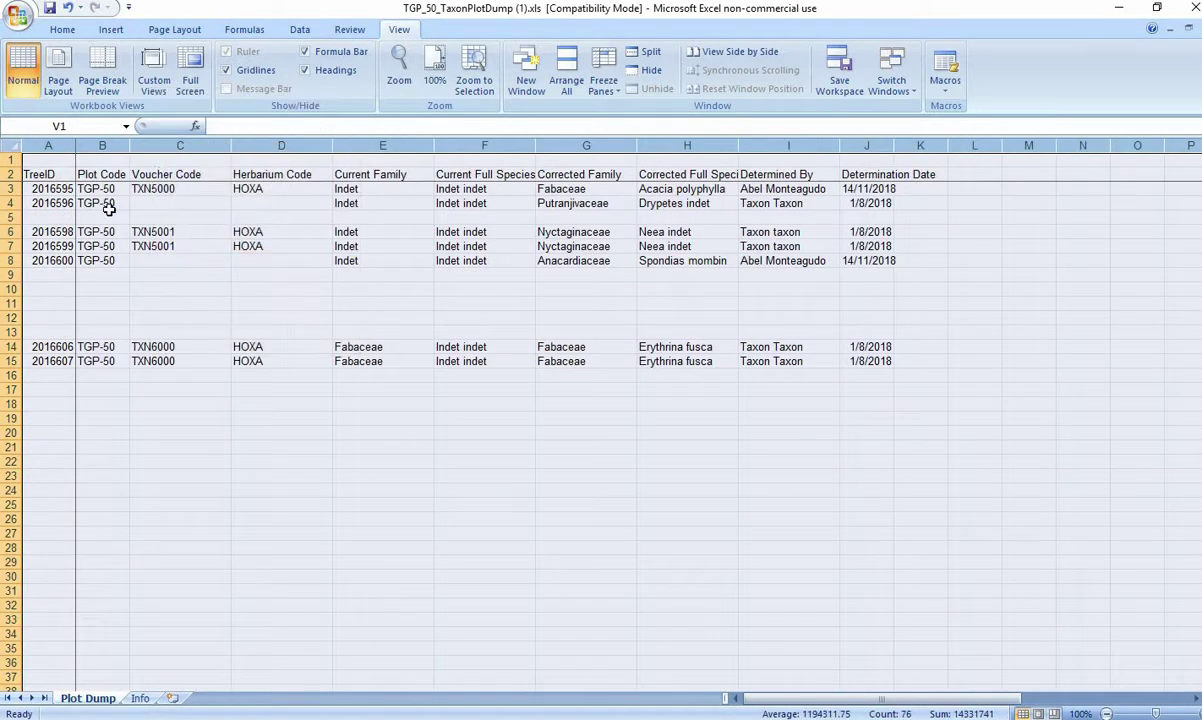
{"action": "right_click", "coordinate": [10, 218]}
{"action": "left_click", "coordinate": [45, 314]}
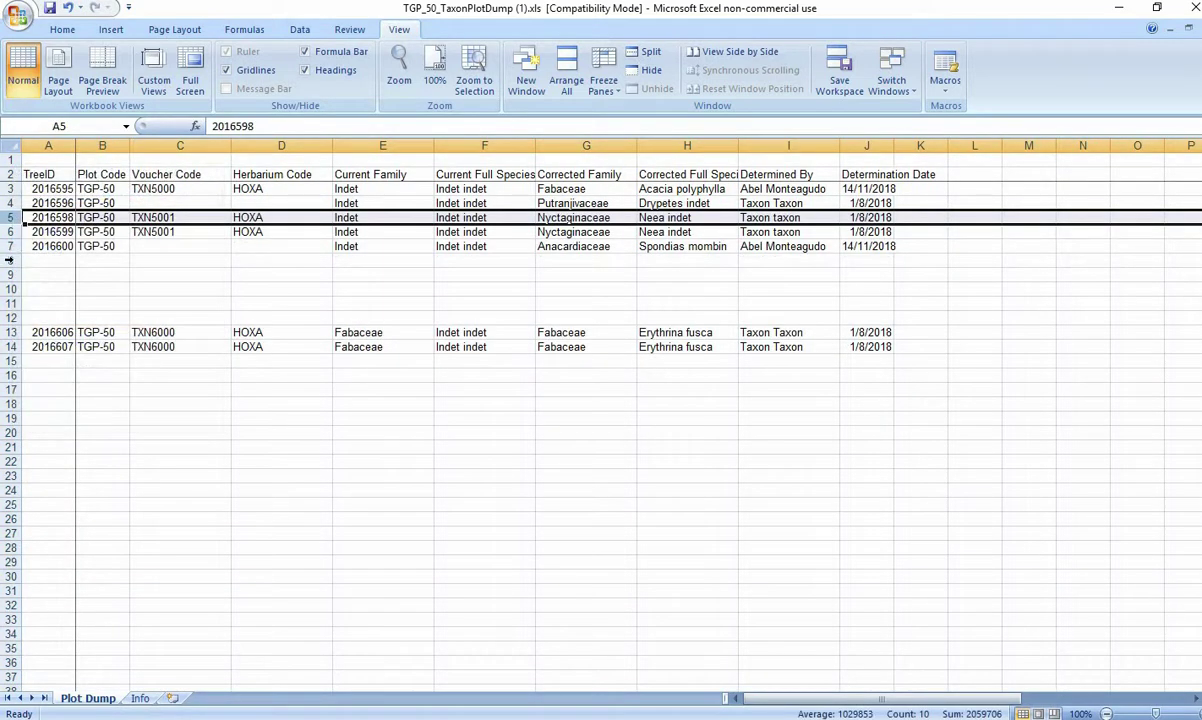
Delete the blank rows 8–12.
{"action": "left_click_drag", "start_coordinate": [8, 260], "coordinate": [56, 312]}
{"action": "right_click", "coordinate": [58, 310]}
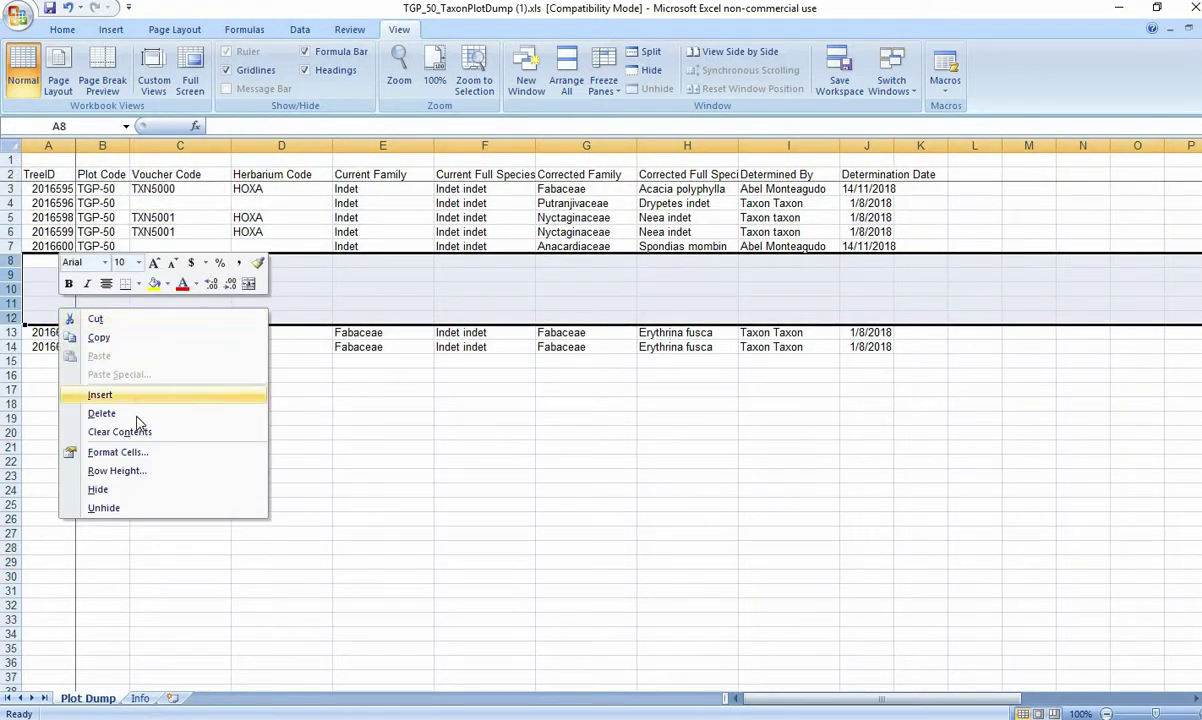
{"action": "left_click", "coordinate": [120, 414]}
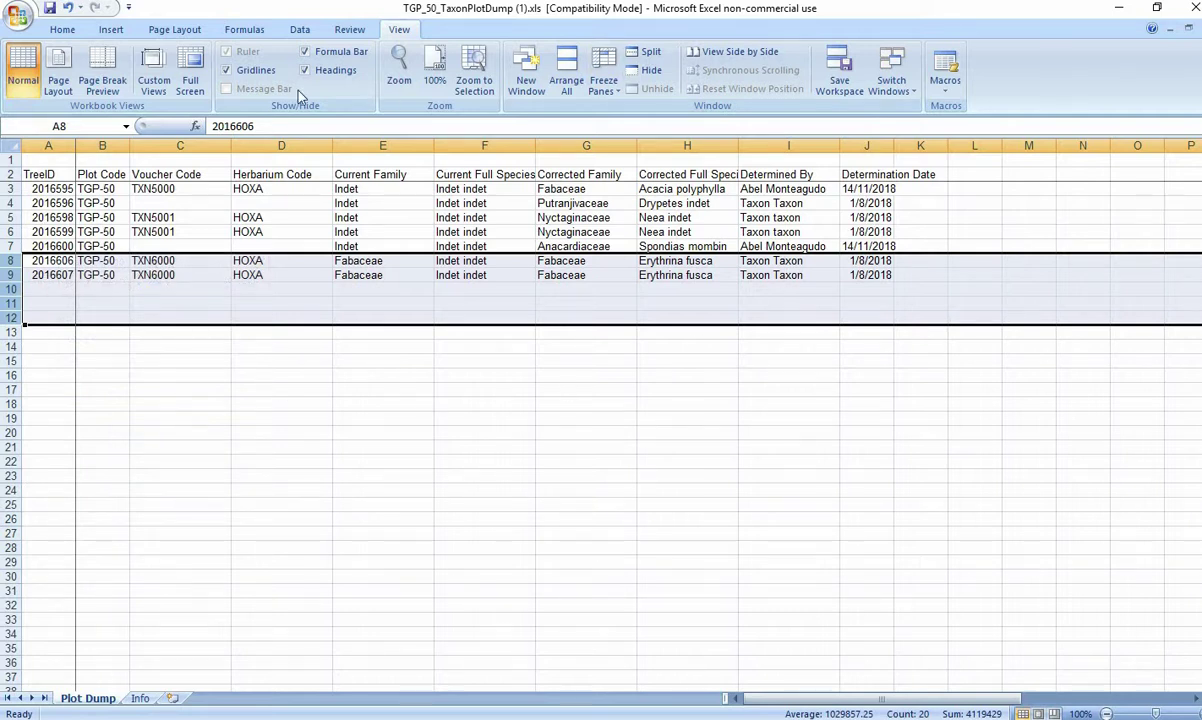
{"action": "left_click", "coordinate": [655, 463]}
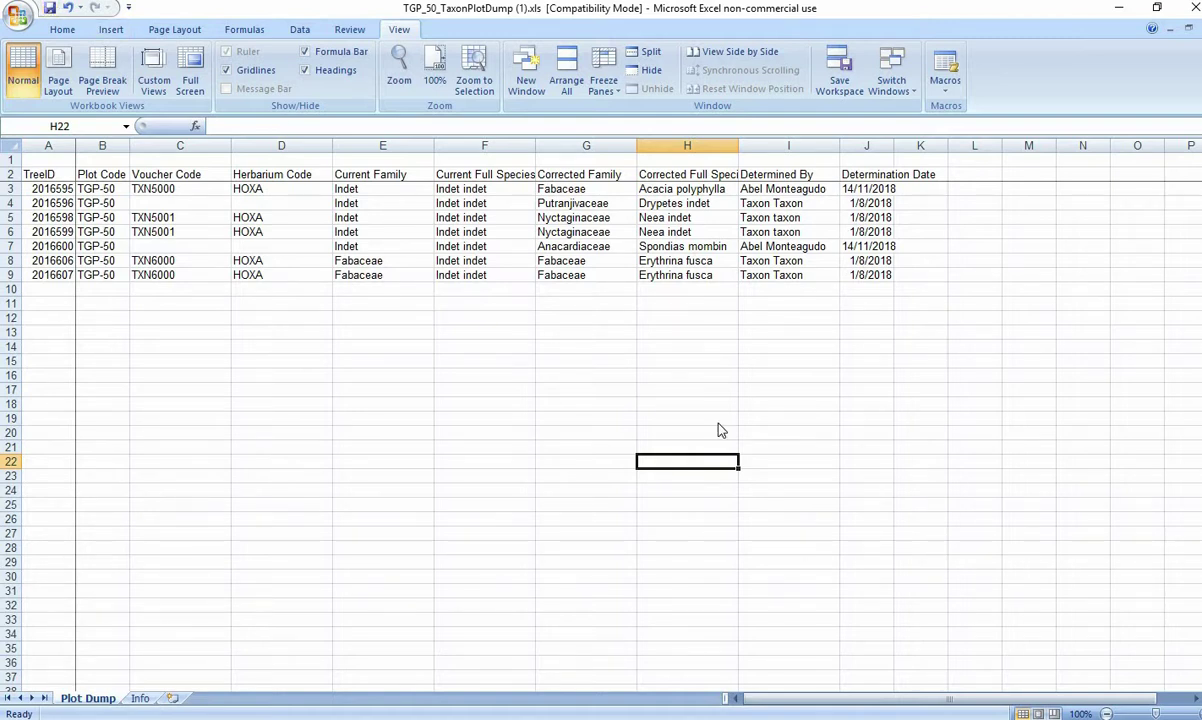
{"action": "key", "text": "Down"}
{"action": "key", "text": "Down"}
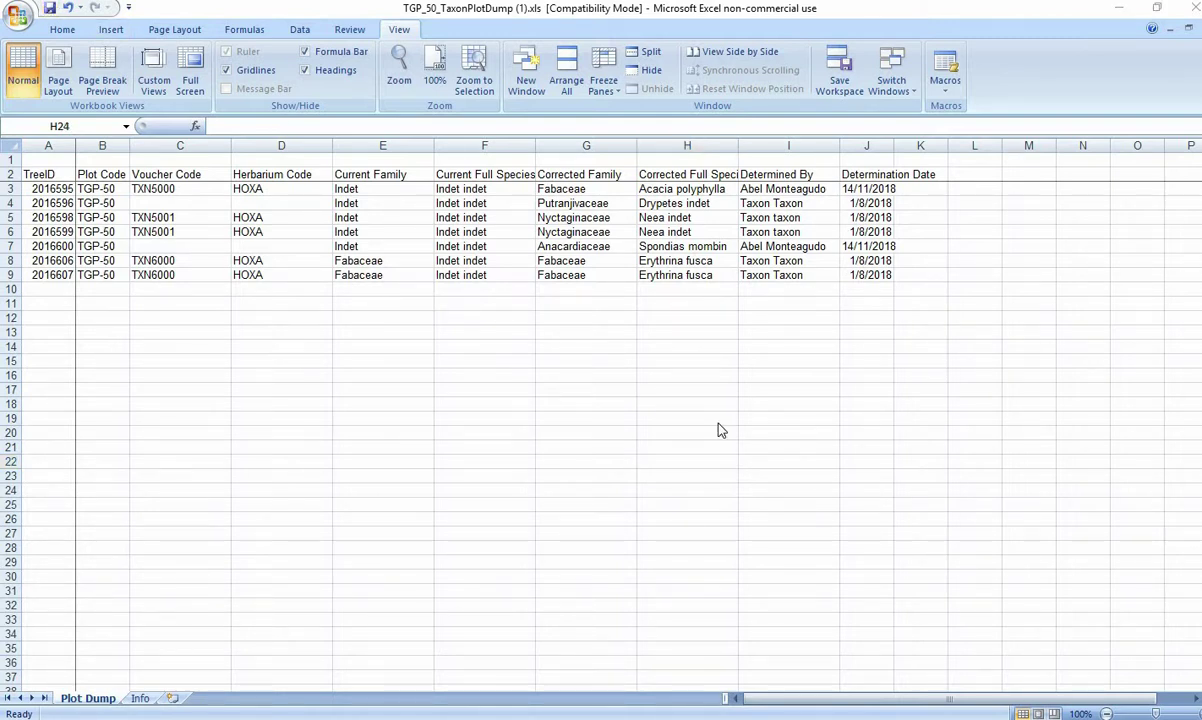
Delete the empty first row so headers start in row 1, and save the workbook.
{"action": "left_click", "coordinate": [9, 161]}
{"action": "right_click", "coordinate": [14, 162]}
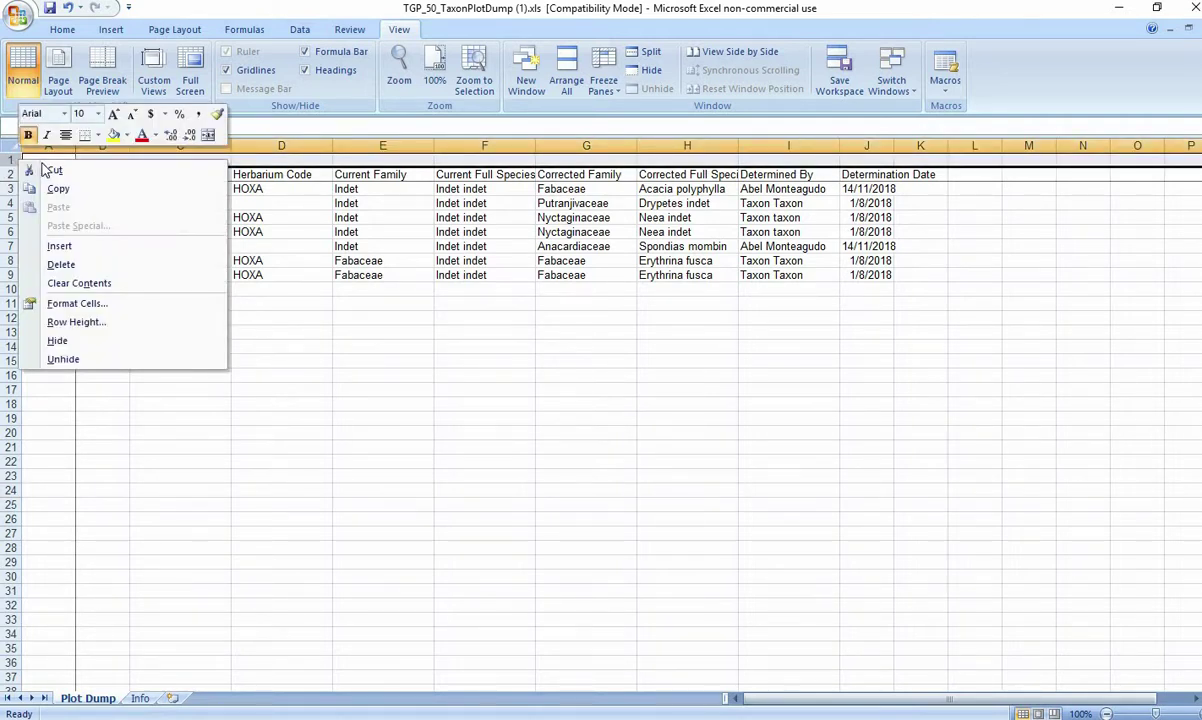
{"action": "left_click", "coordinate": [61, 264]}
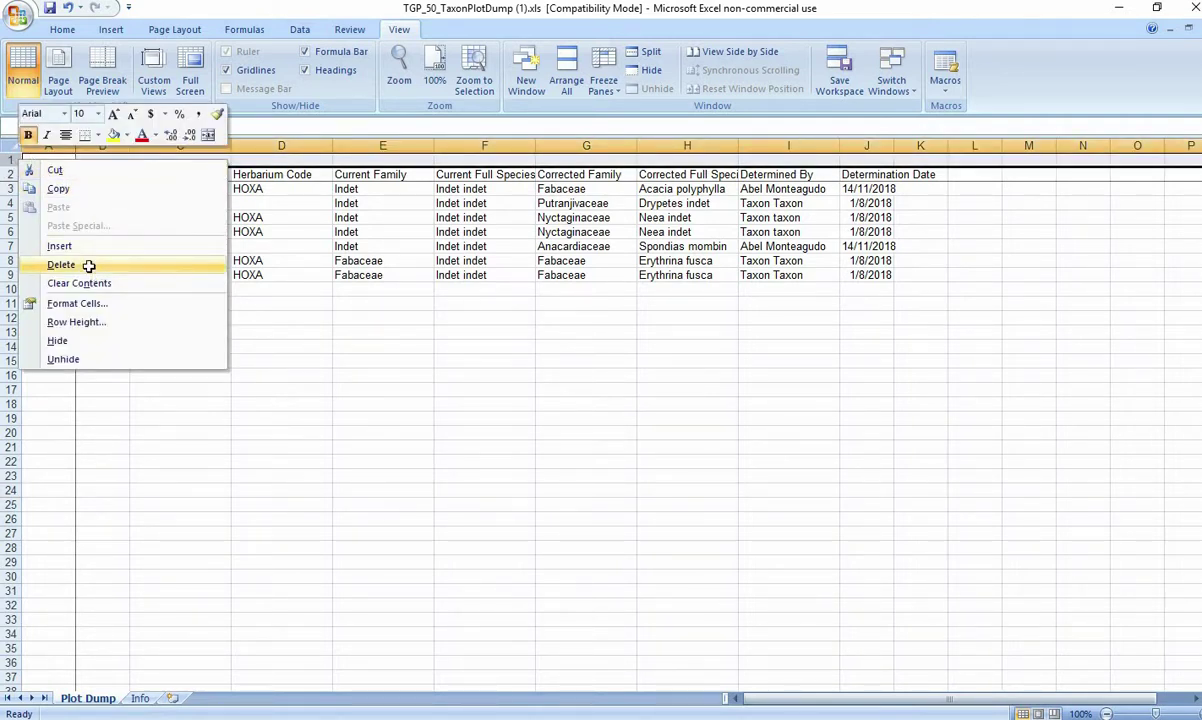
{"action": "left_click", "coordinate": [140, 289]}
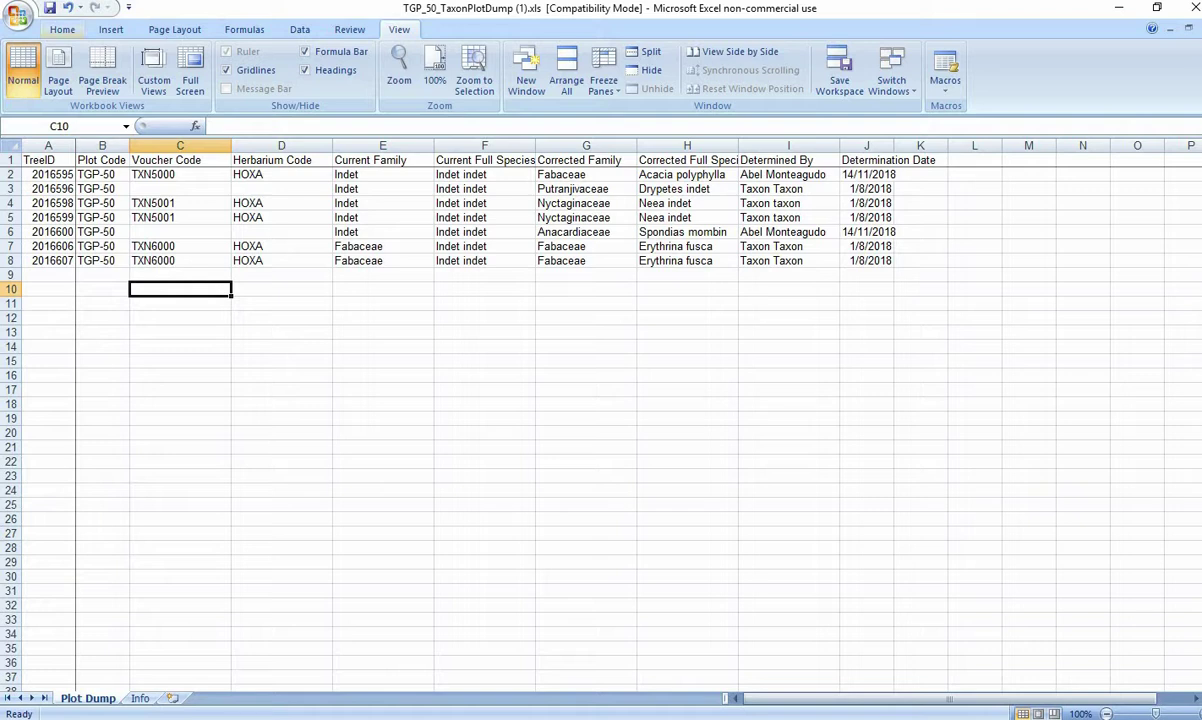
{"action": "left_click", "coordinate": [49, 10]}
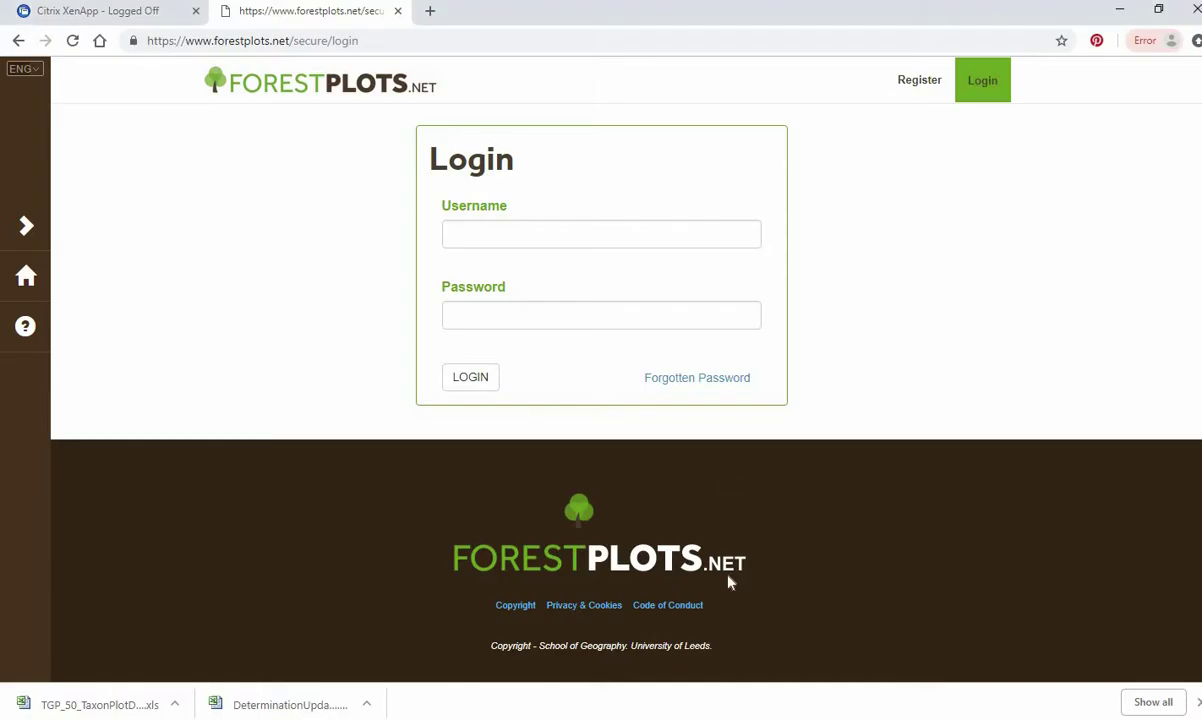
Log in with the account's username and password and bring up the Plots list.
{"action": "left_click", "coordinate": [503, 234]}
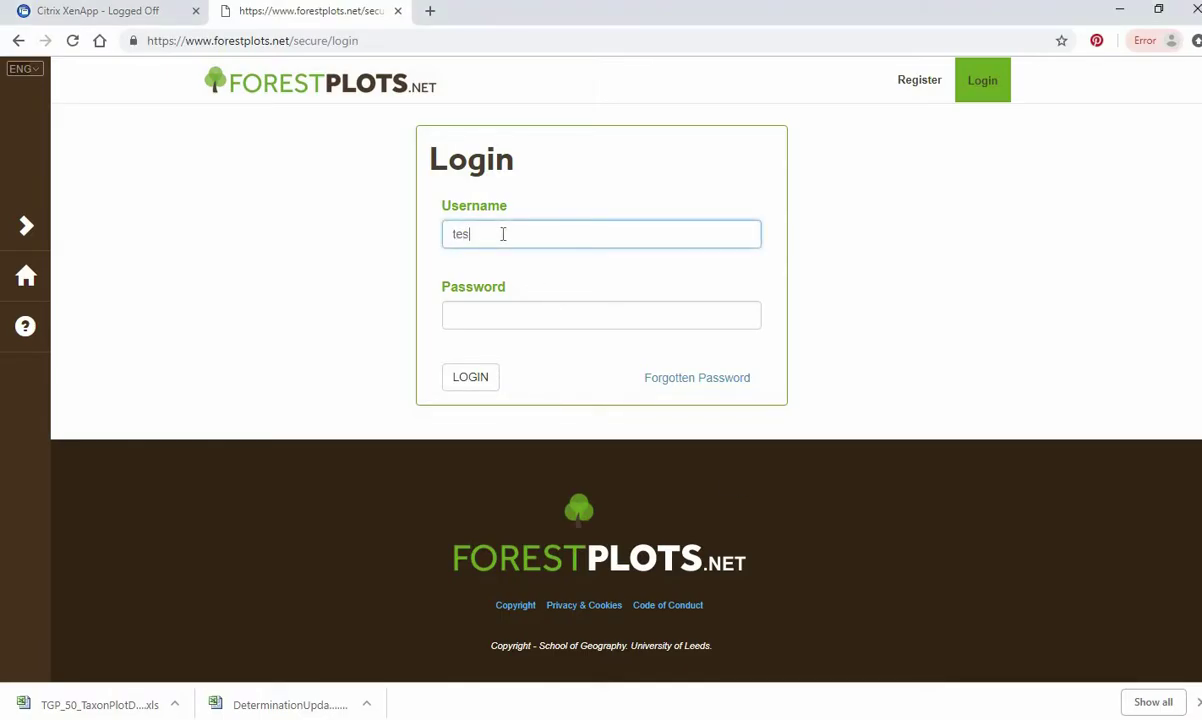
{"action": "type", "text": "test5"}
{"action": "key", "text": "Tab"}
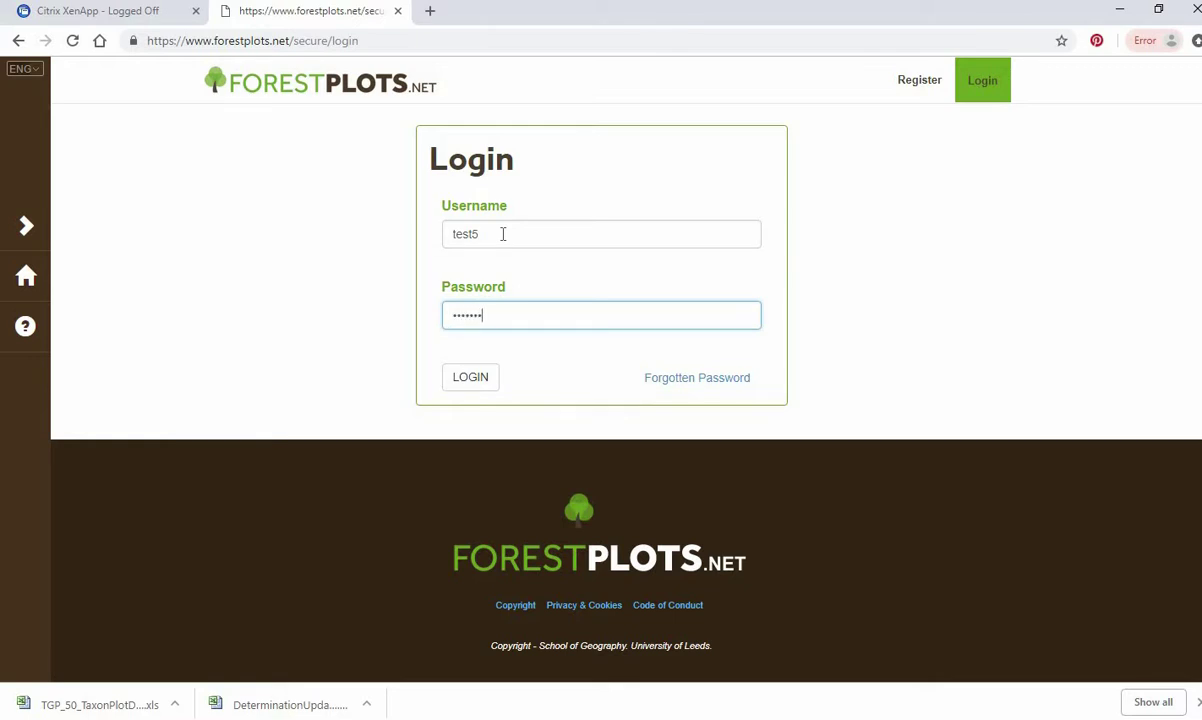
{"action": "left_click", "coordinate": [488, 380]}
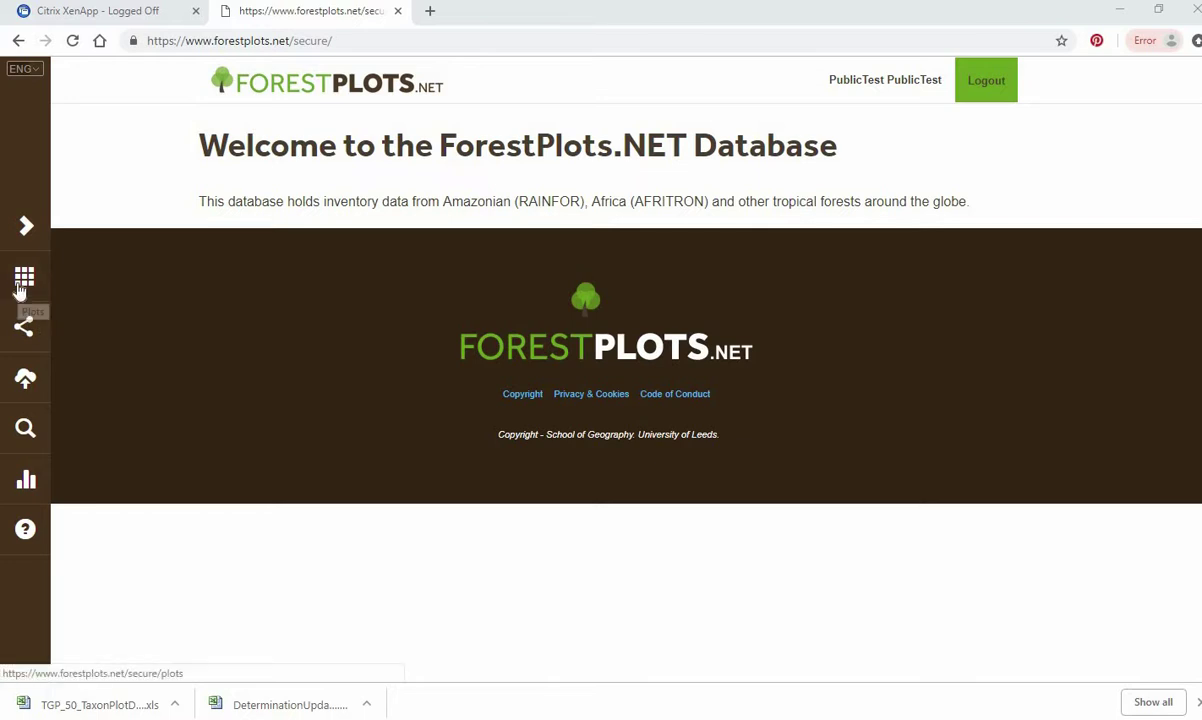
{"action": "left_click", "coordinate": [20, 287]}
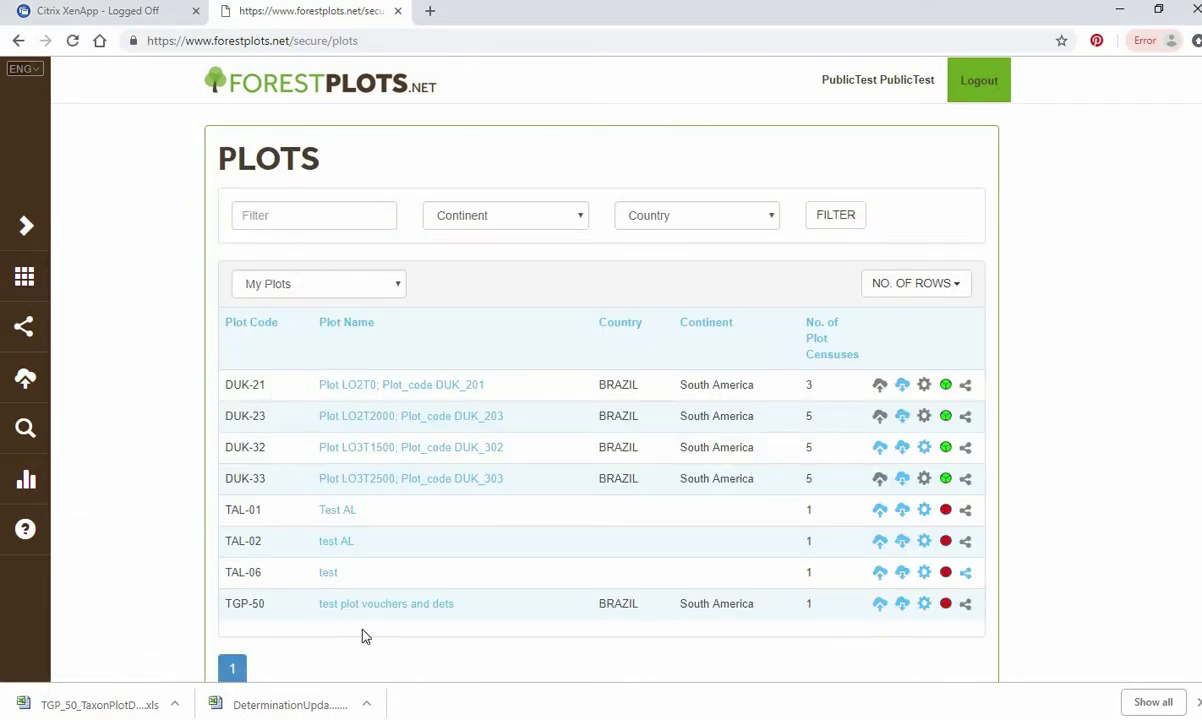
Upload TGP_50_TaxonPlotDump (1).xls as TGP-50's determination update, using its Plot Dump sheet.
{"action": "left_click", "coordinate": [879, 608]}
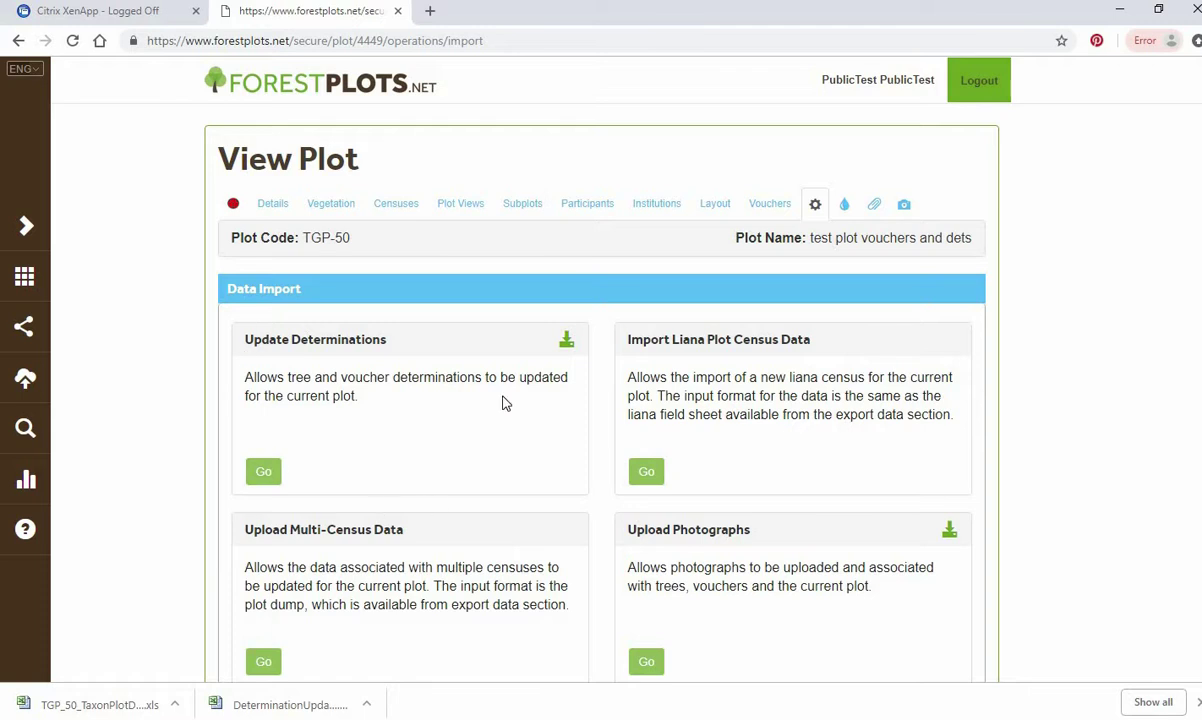
{"action": "left_click", "coordinate": [264, 473]}
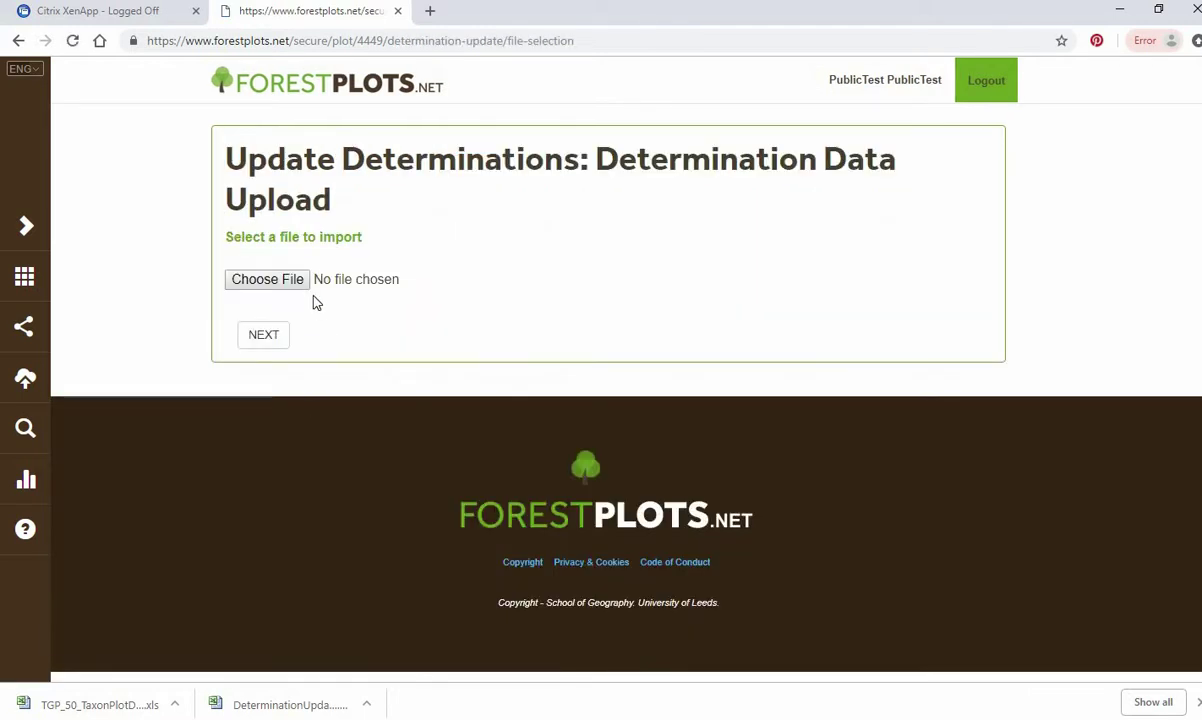
{"action": "left_click", "coordinate": [292, 281]}
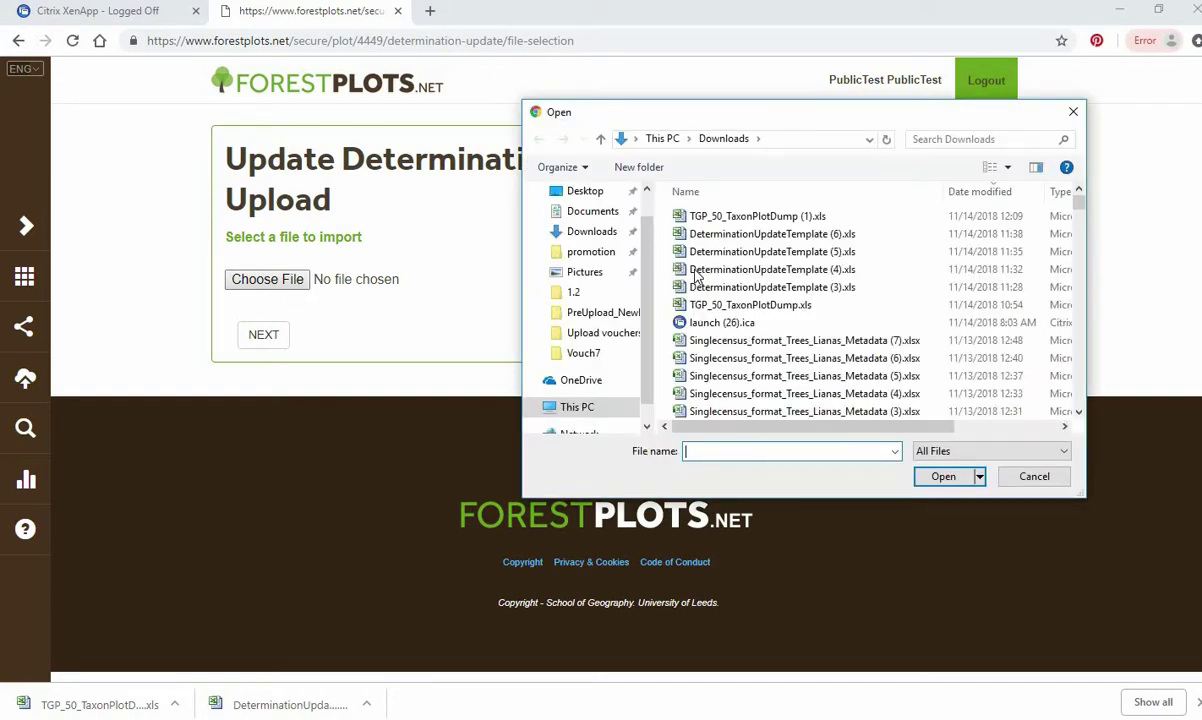
{"action": "left_click", "coordinate": [745, 218]}
{"action": "double_click", "coordinate": [745, 218]}
{"action": "left_click", "coordinate": [257, 343]}
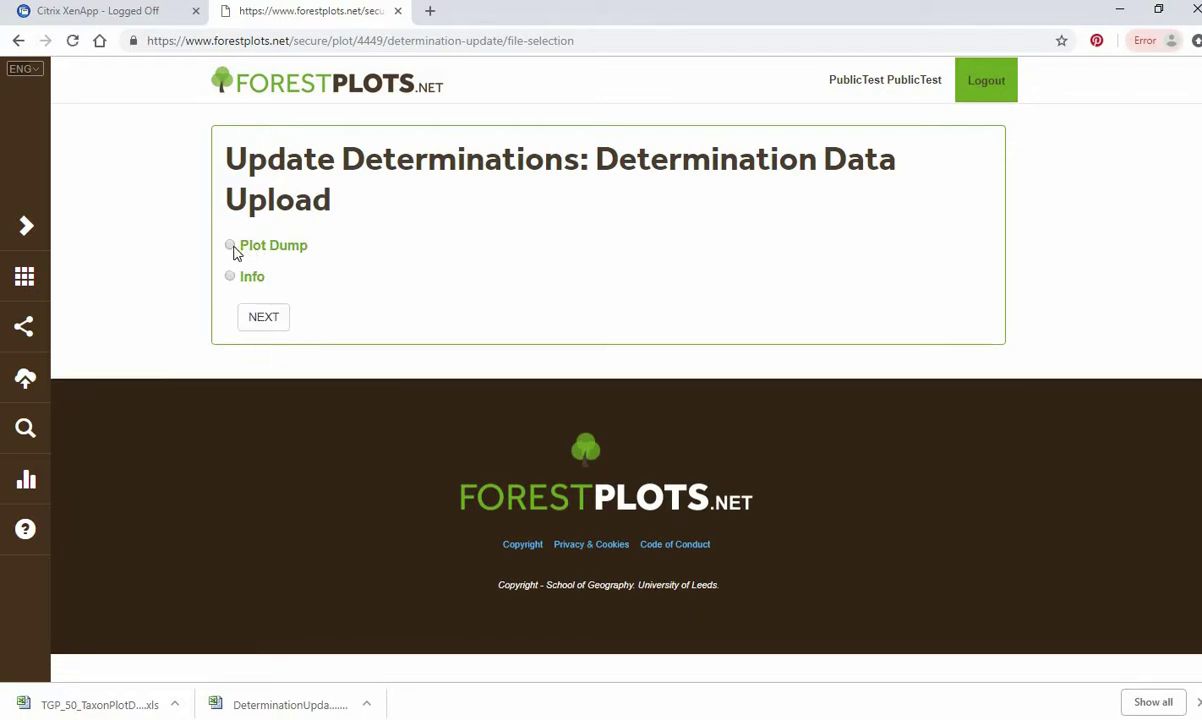
{"action": "left_click", "coordinate": [232, 246]}
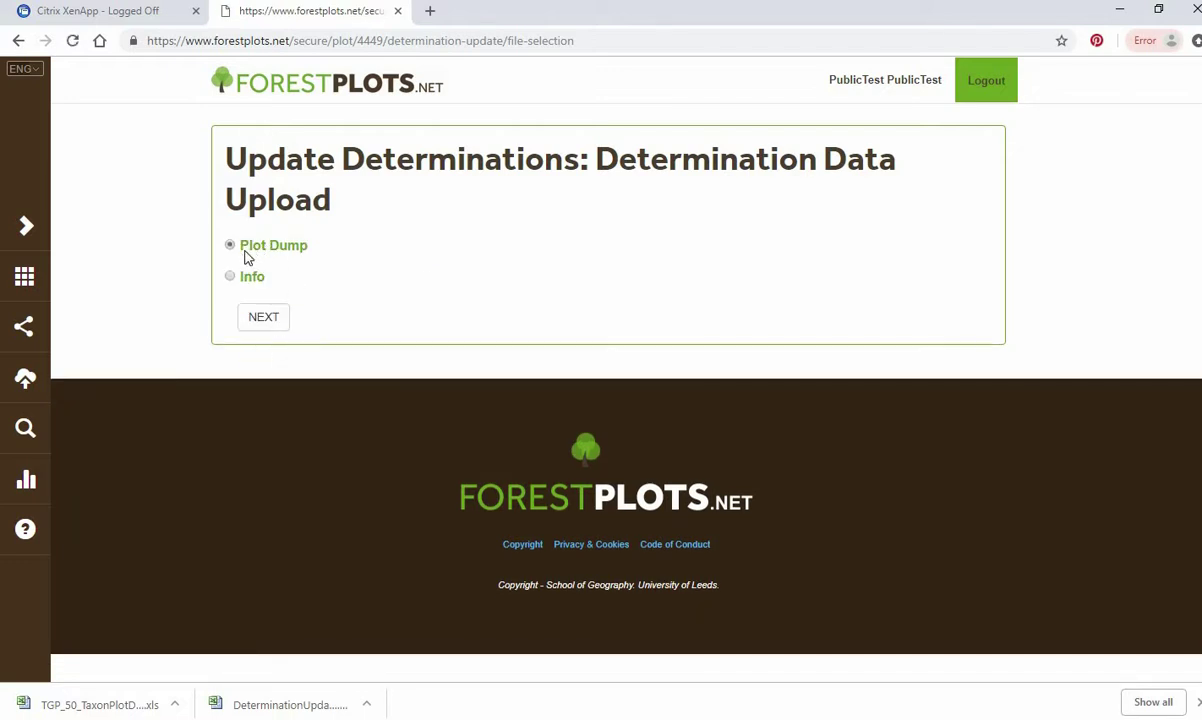
{"action": "left_click", "coordinate": [266, 318]}
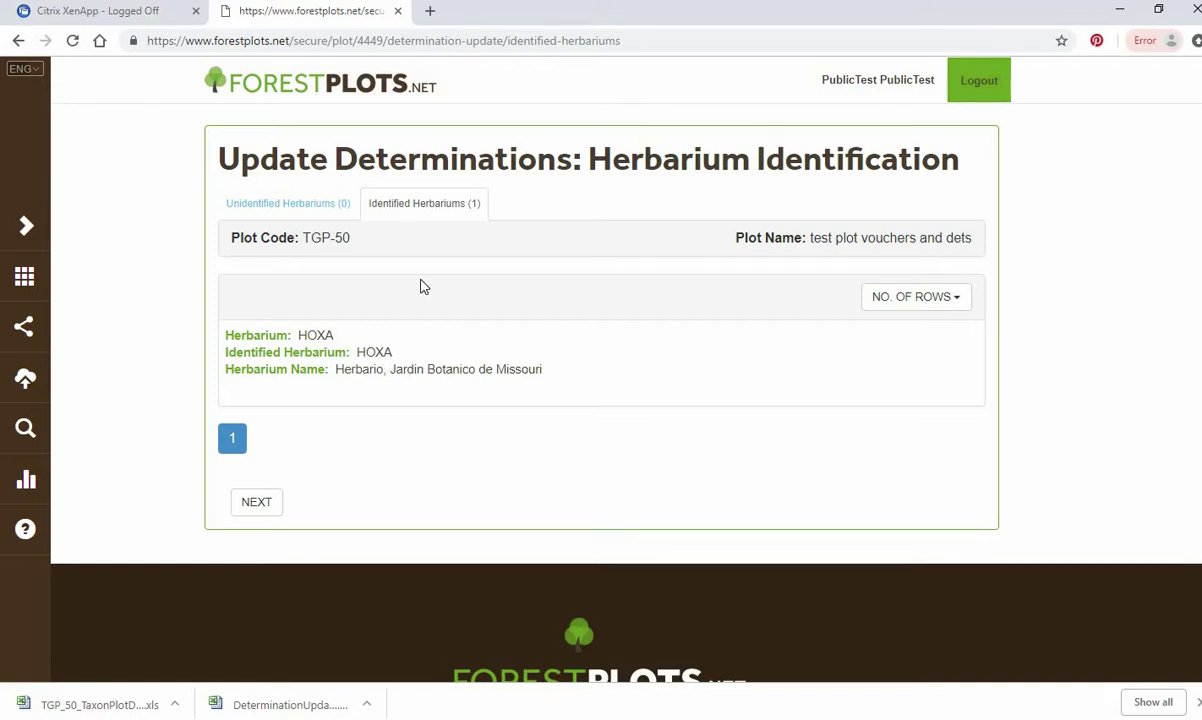
Verify no herbaria are unidentified and HOXA is identified, then continue to Person Identification.
{"action": "left_click", "coordinate": [278, 210]}
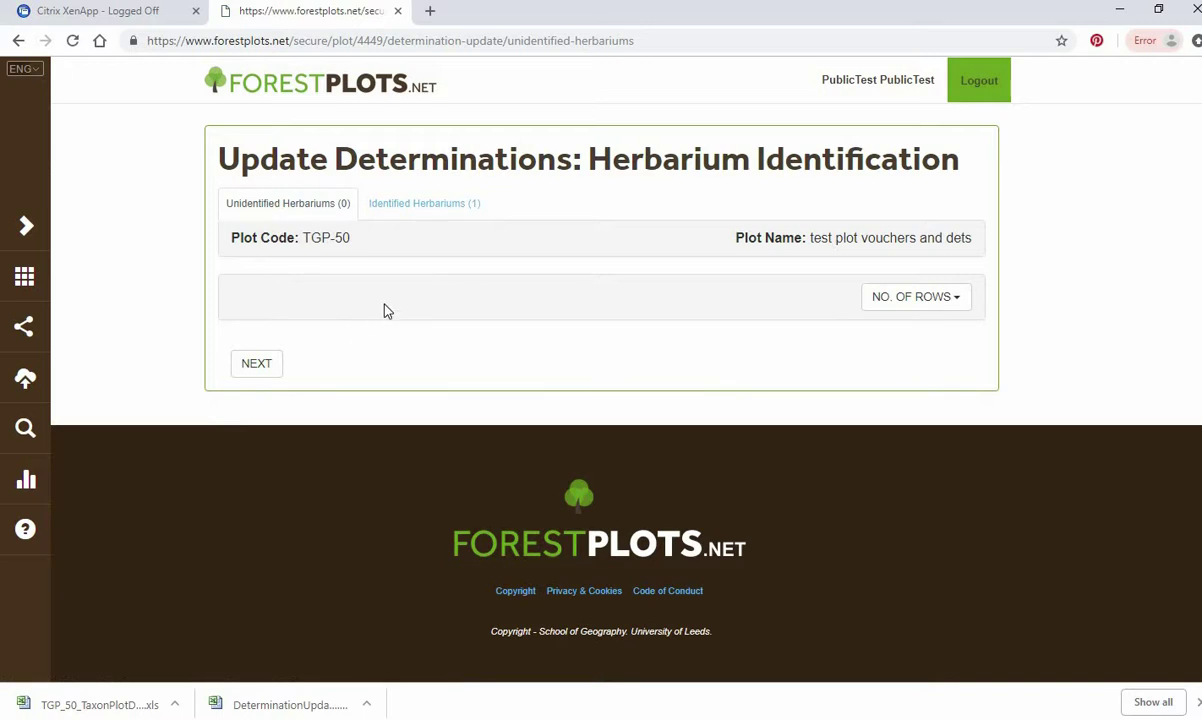
{"action": "left_click", "coordinate": [417, 210]}
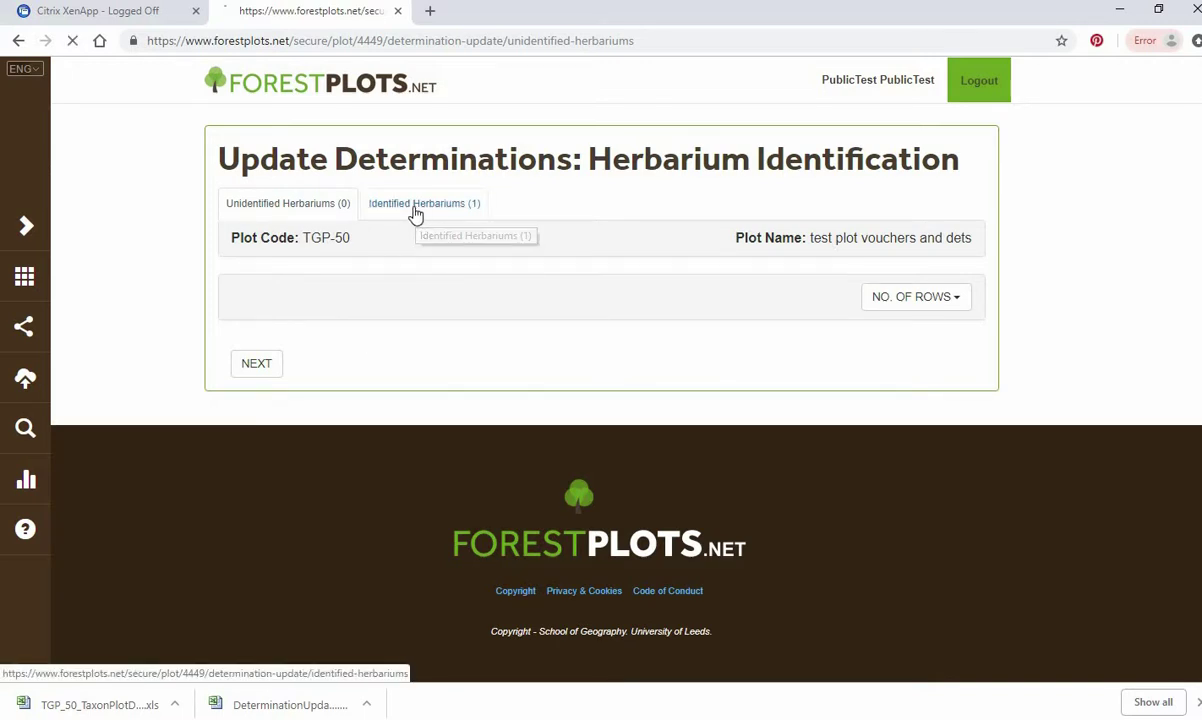
{"action": "left_click", "coordinate": [259, 505]}
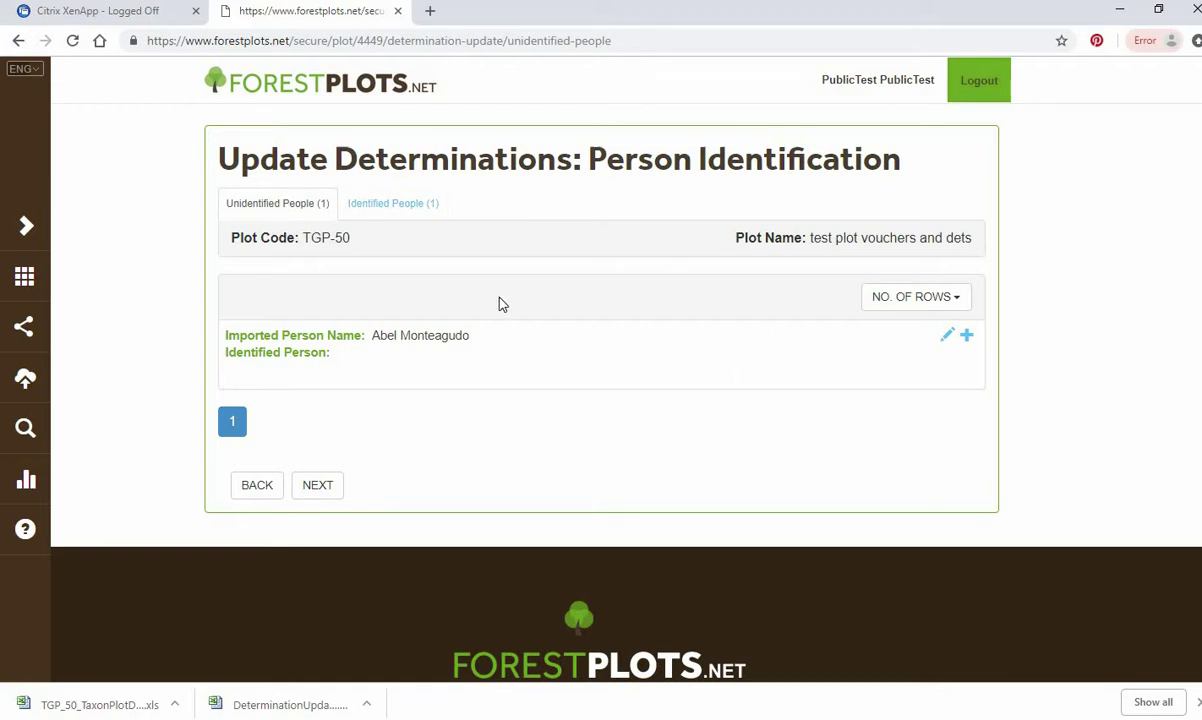
Match the unidentified determiner to their existing collector record, save the match, and continue to voucher validation.
{"action": "left_click", "coordinate": [389, 206]}
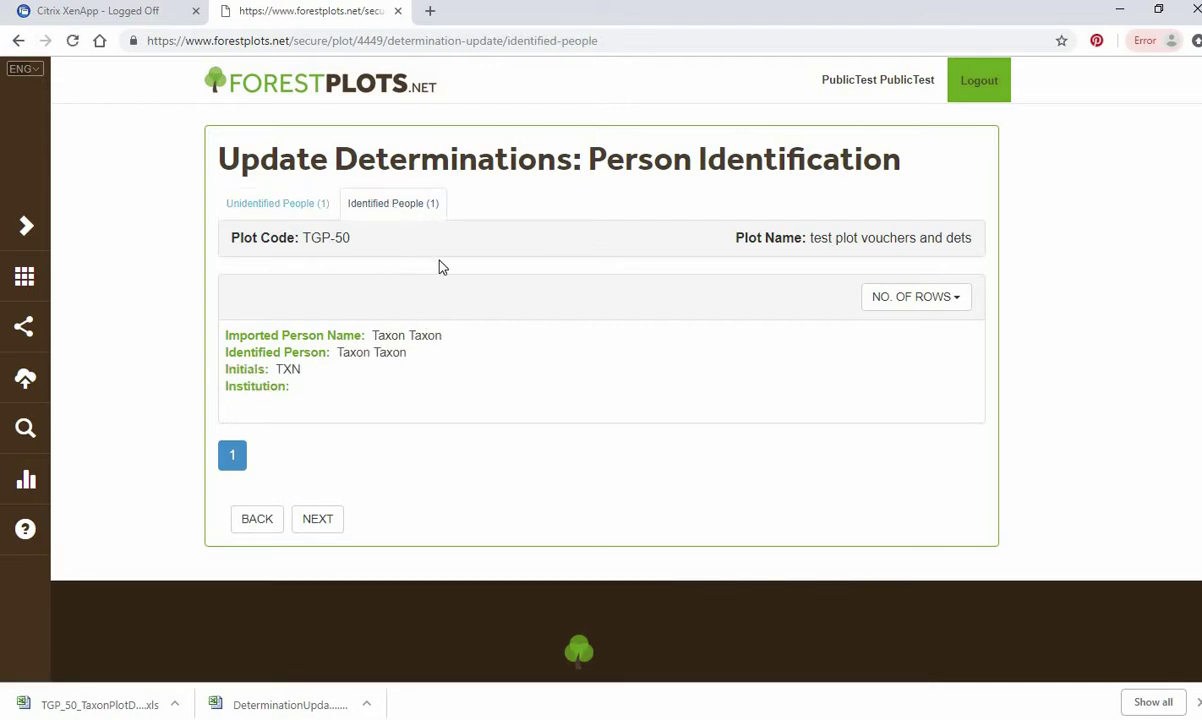
{"action": "left_click", "coordinate": [265, 200]}
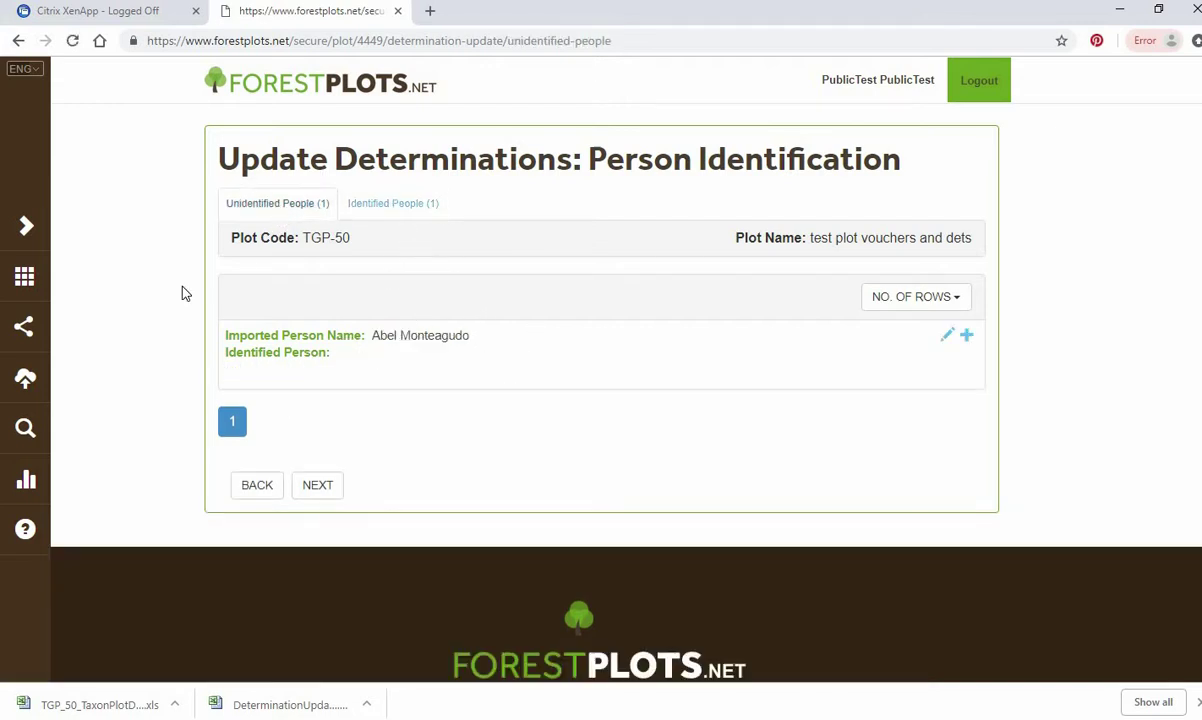
{"action": "left_click", "coordinate": [948, 338]}
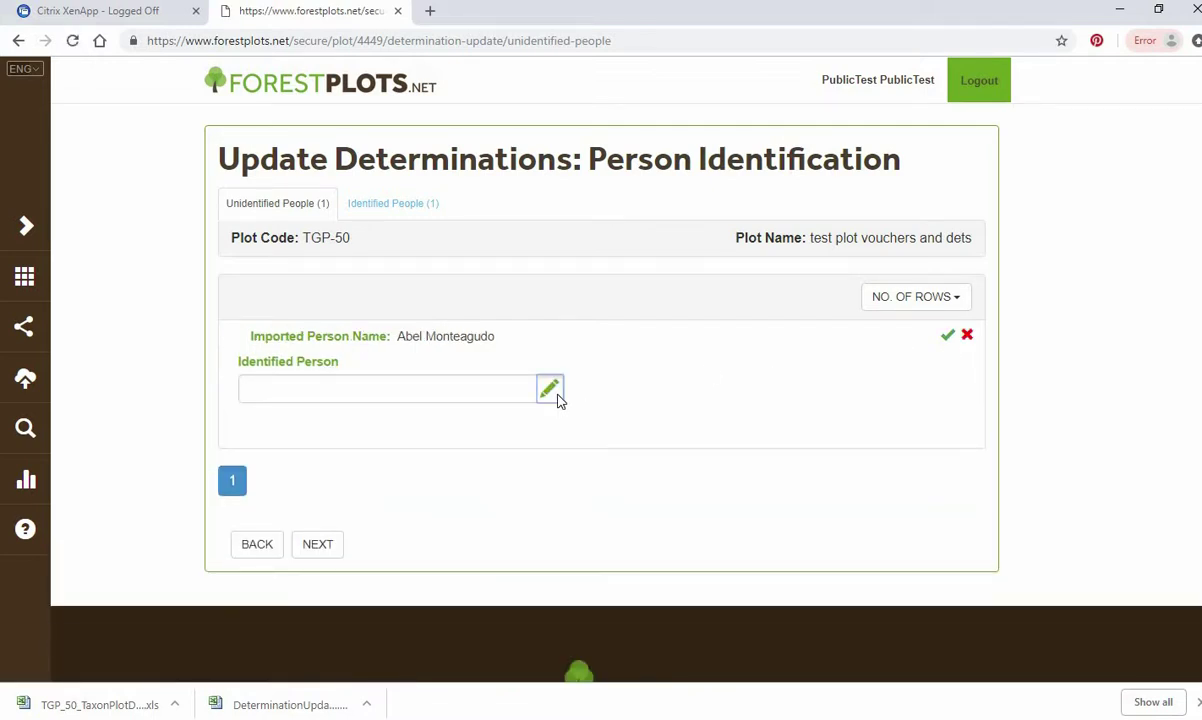
{"action": "left_click", "coordinate": [545, 382]}
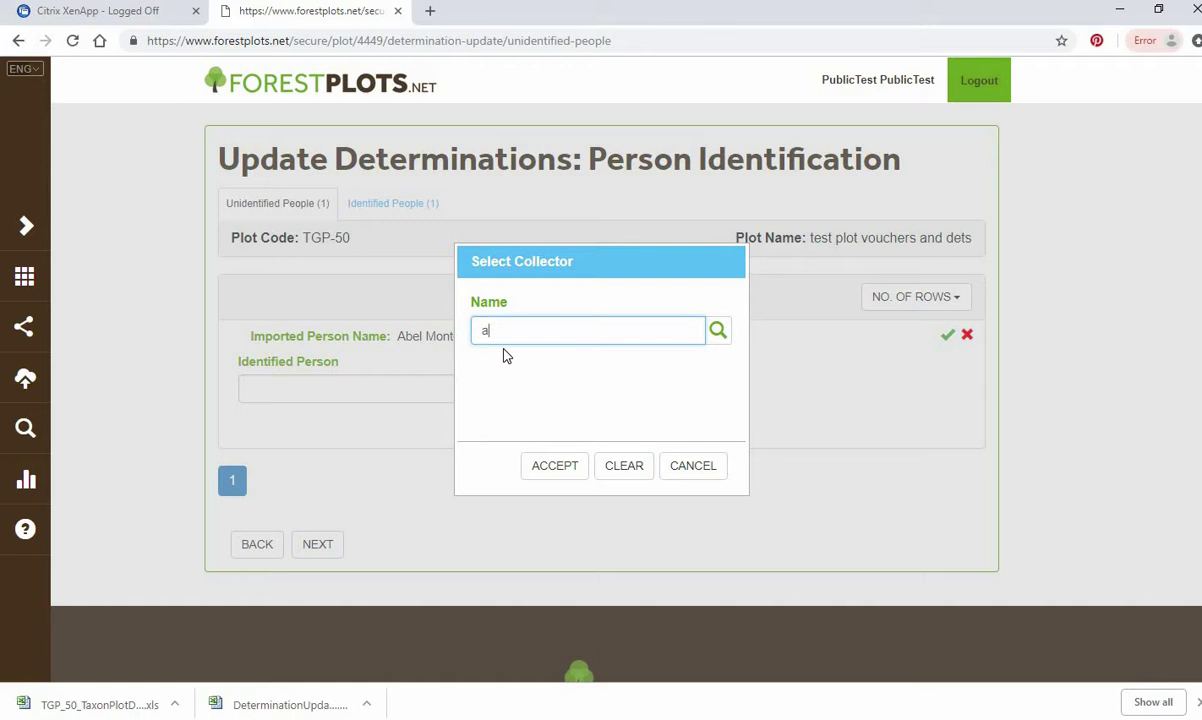
{"action": "type", "text": "abel"}
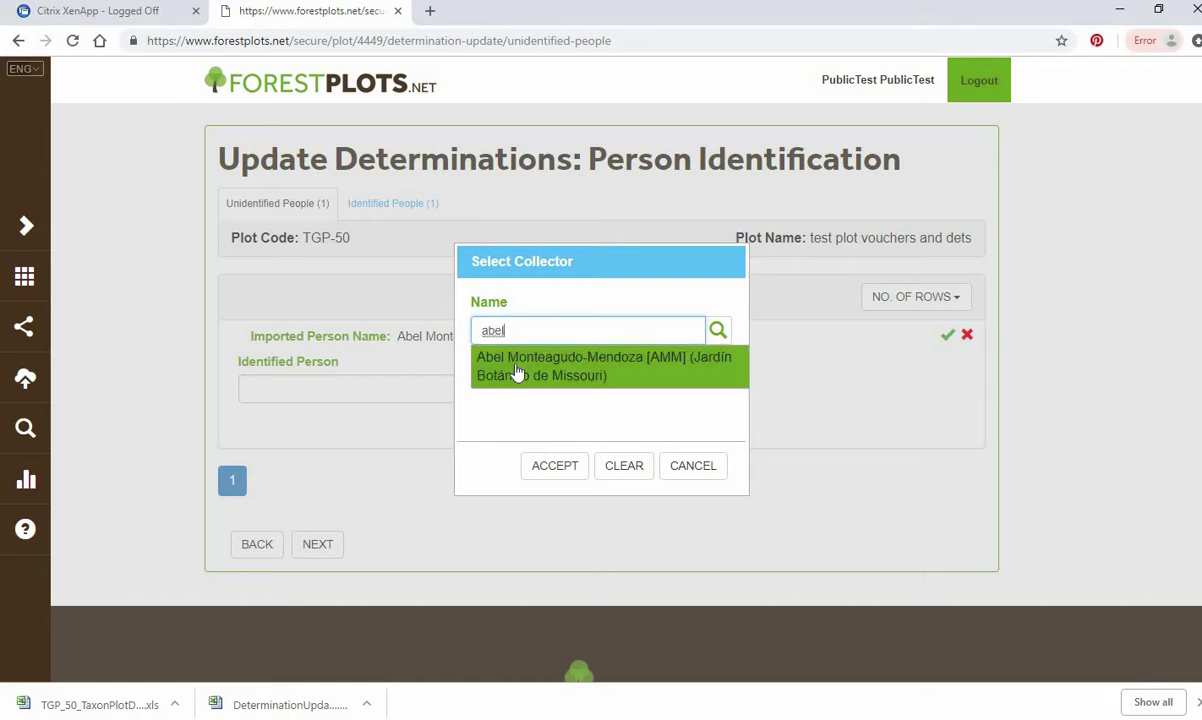
{"action": "left_click", "coordinate": [517, 372]}
{"action": "left_click", "coordinate": [545, 467]}
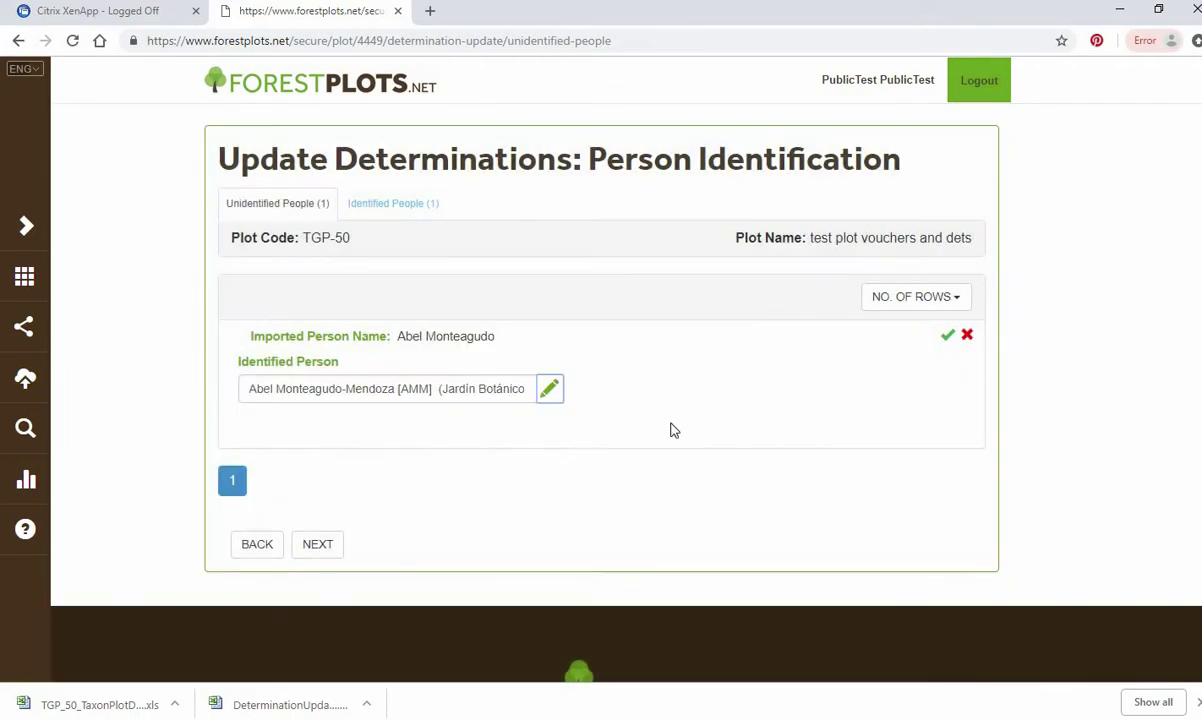
{"action": "left_click", "coordinate": [947, 336]}
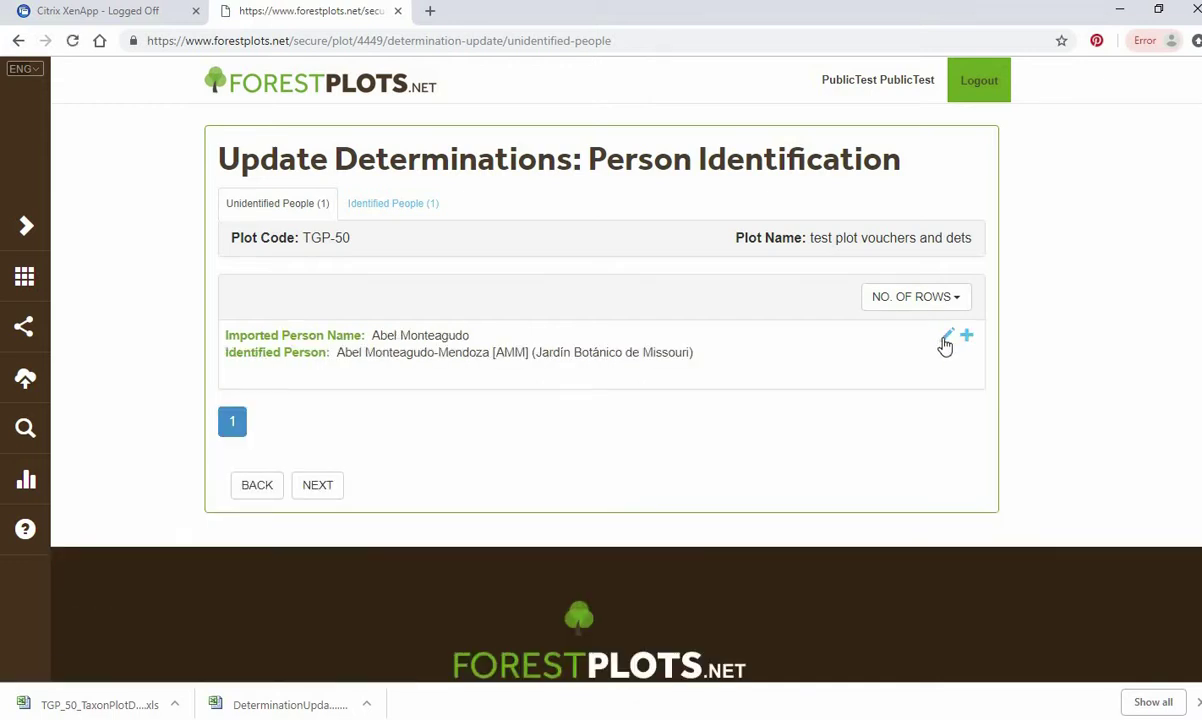
{"action": "left_click", "coordinate": [967, 340]}
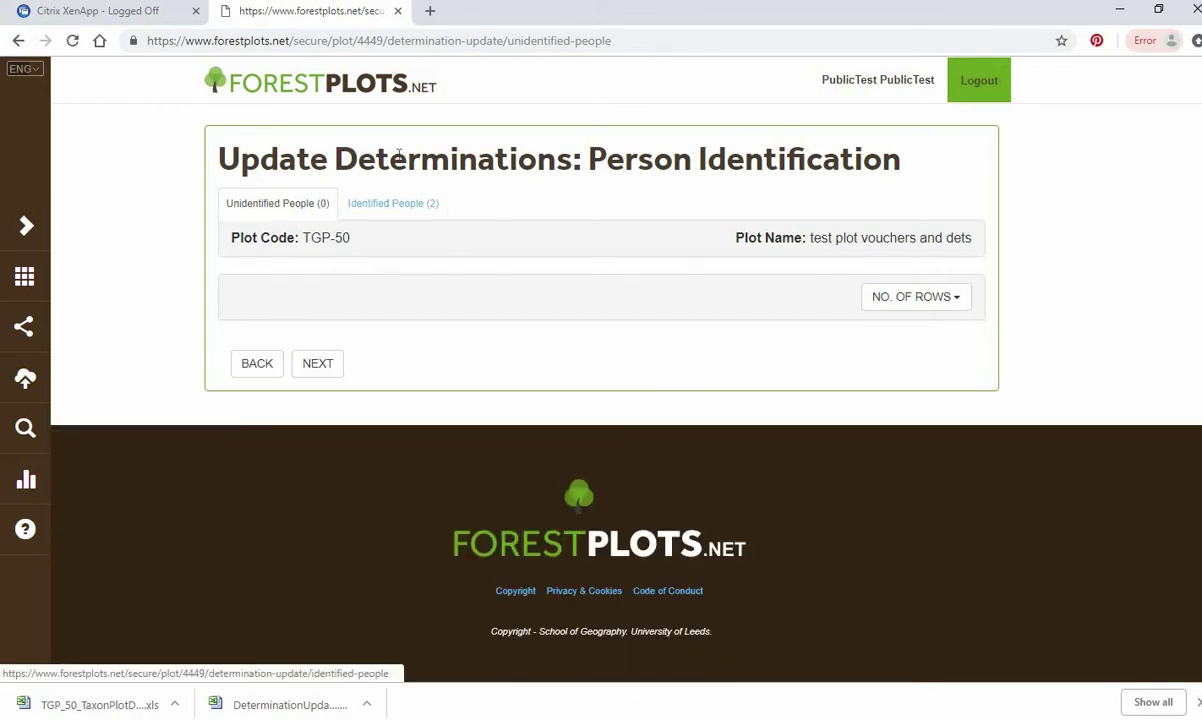
{"action": "left_click", "coordinate": [322, 367]}
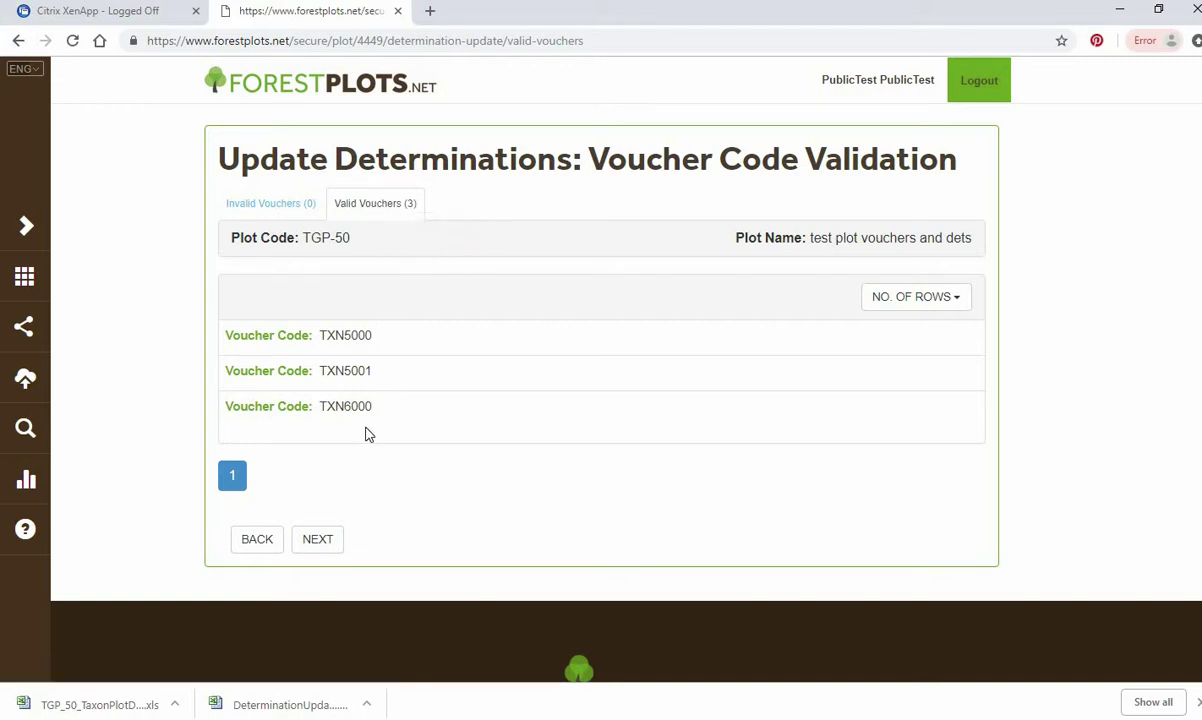
Confirm no invalid vouchers and three valid codes TXN5000, TXN5001, TXN6000, then continue.
{"action": "left_click", "coordinate": [268, 206]}
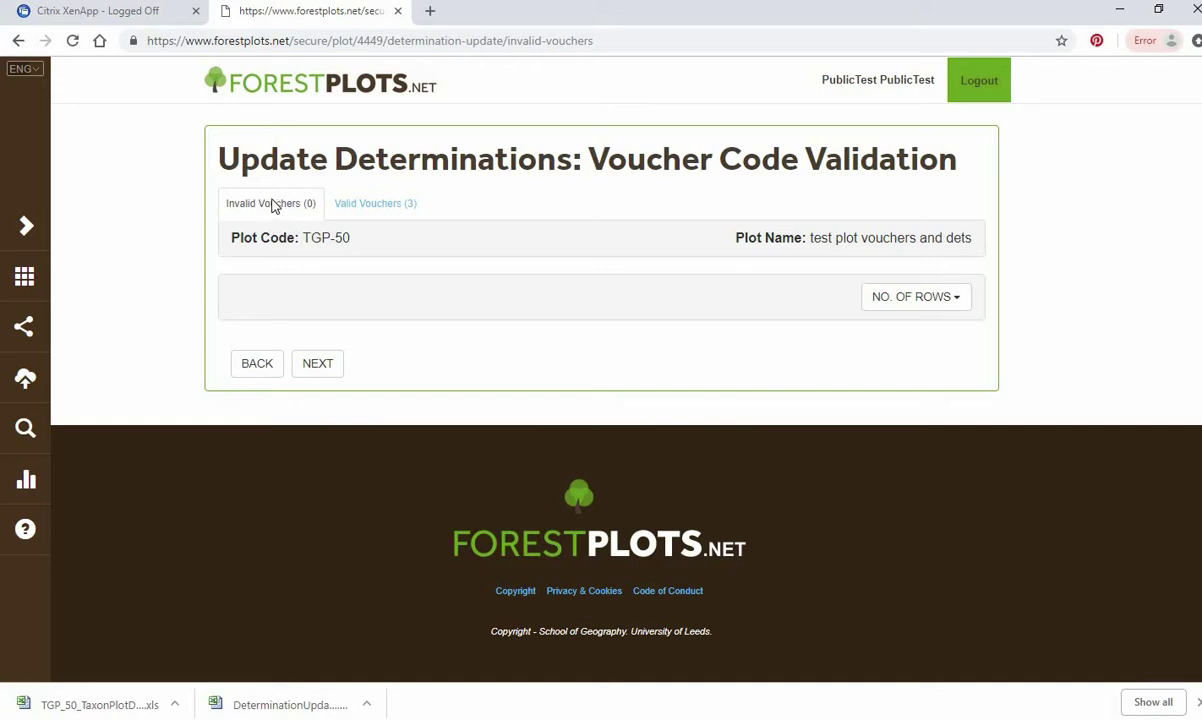
{"action": "left_click", "coordinate": [353, 202]}
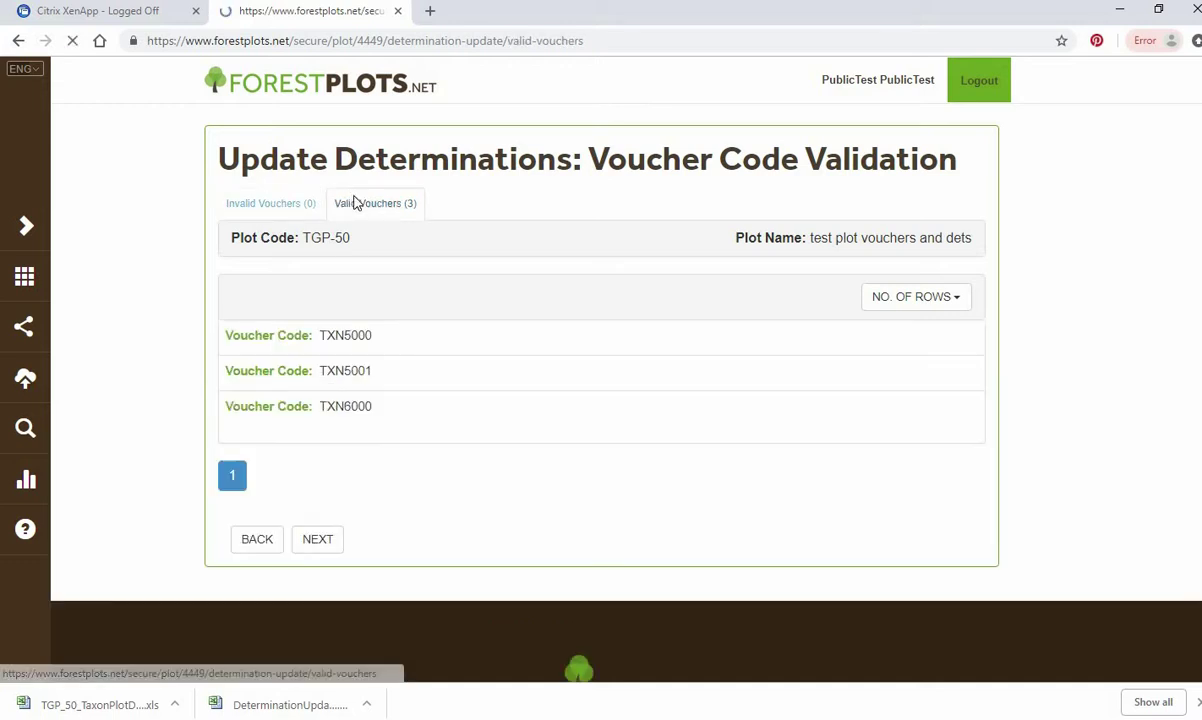
{"action": "left_click", "coordinate": [326, 543]}
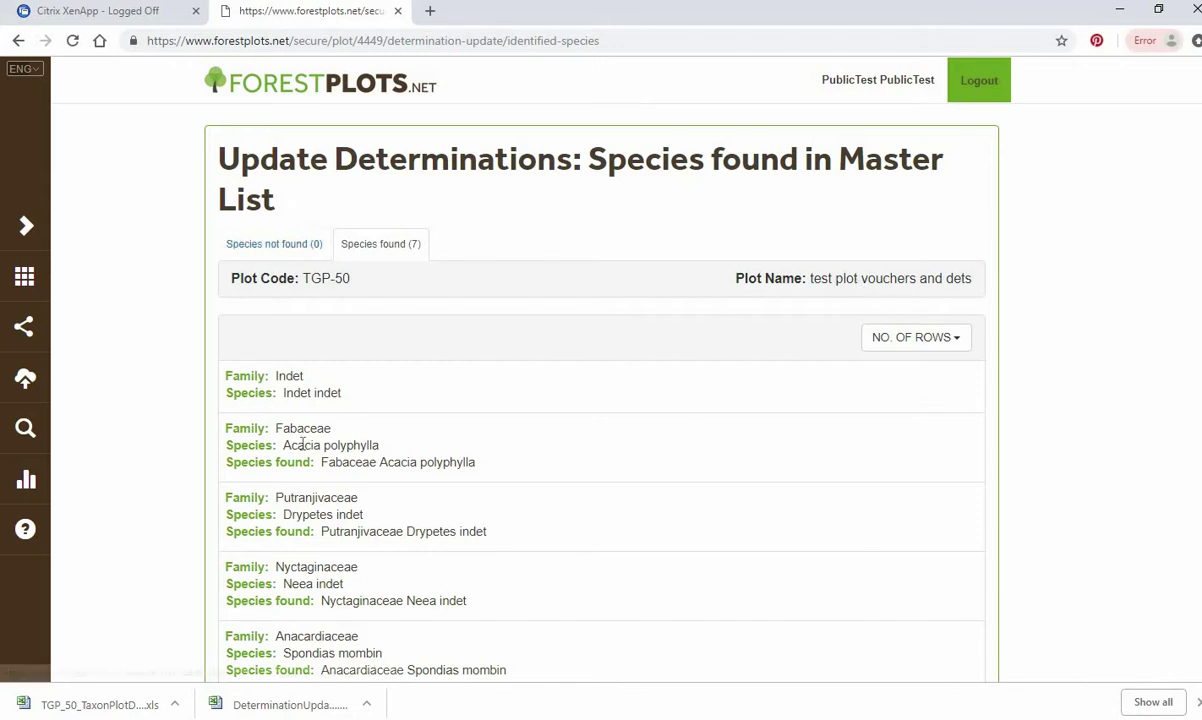
{"action": "scroll", "coordinate": [636, 478], "scroll_direction": "down", "scroll_amount": 3}
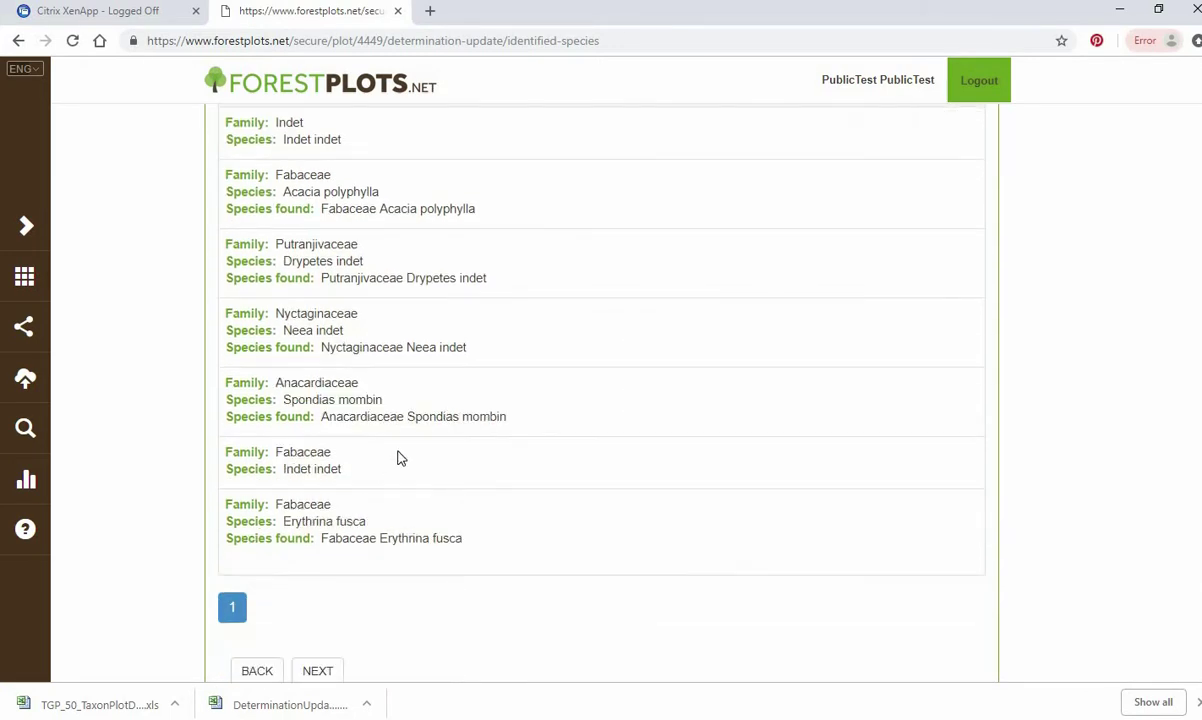
{"action": "scroll", "coordinate": [403, 470], "scroll_direction": "up", "scroll_amount": 2}
{"action": "scroll", "coordinate": [403, 470], "scroll_direction": "up", "scroll_amount": 1}
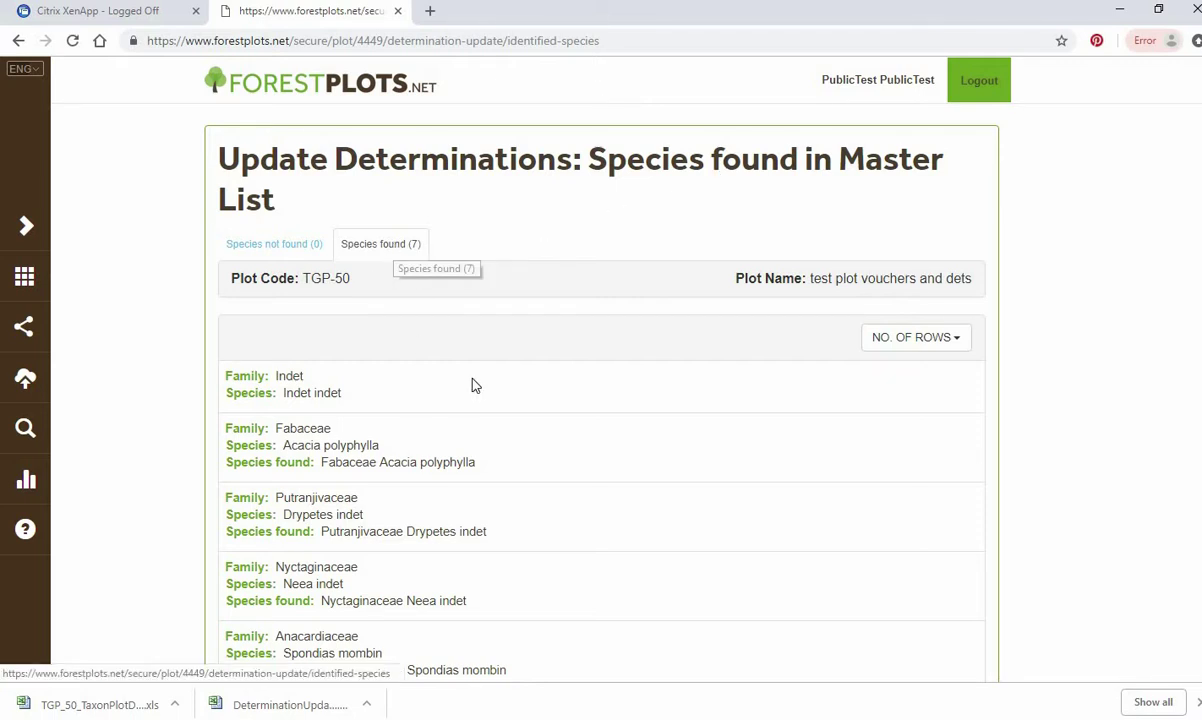
{"action": "scroll", "coordinate": [475, 385], "scroll_direction": "down", "scroll_amount": 3}
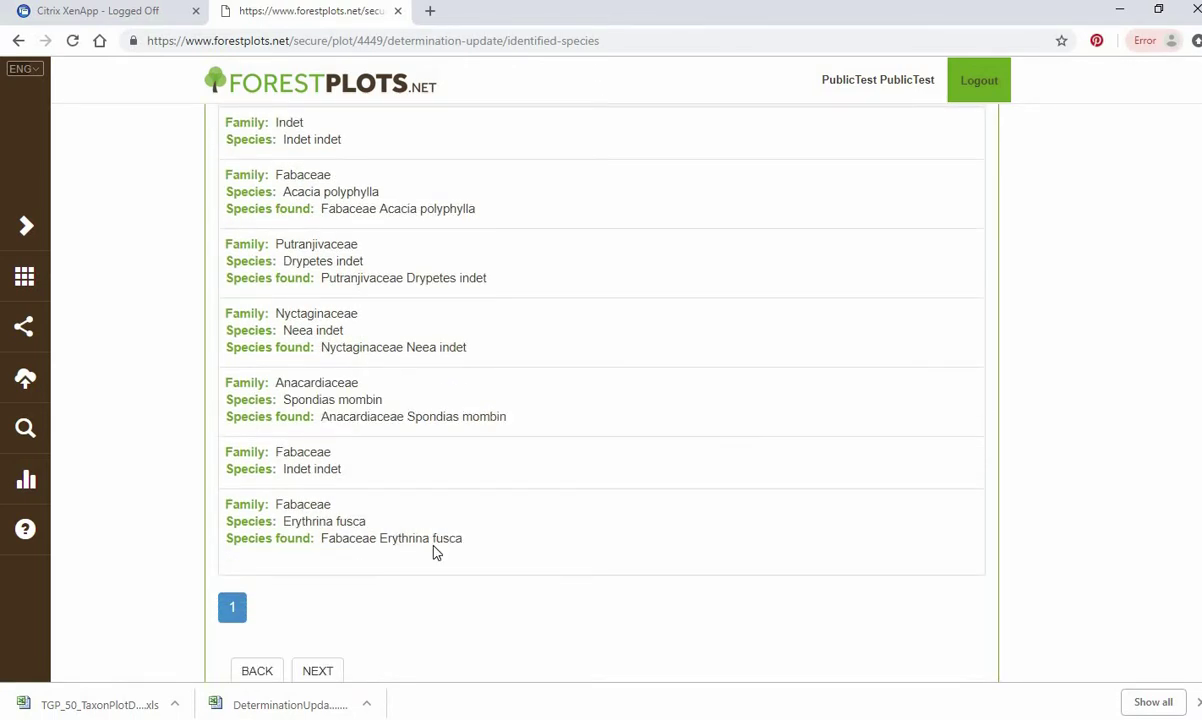
{"action": "scroll", "coordinate": [517, 463], "scroll_direction": "up", "scroll_amount": 3}
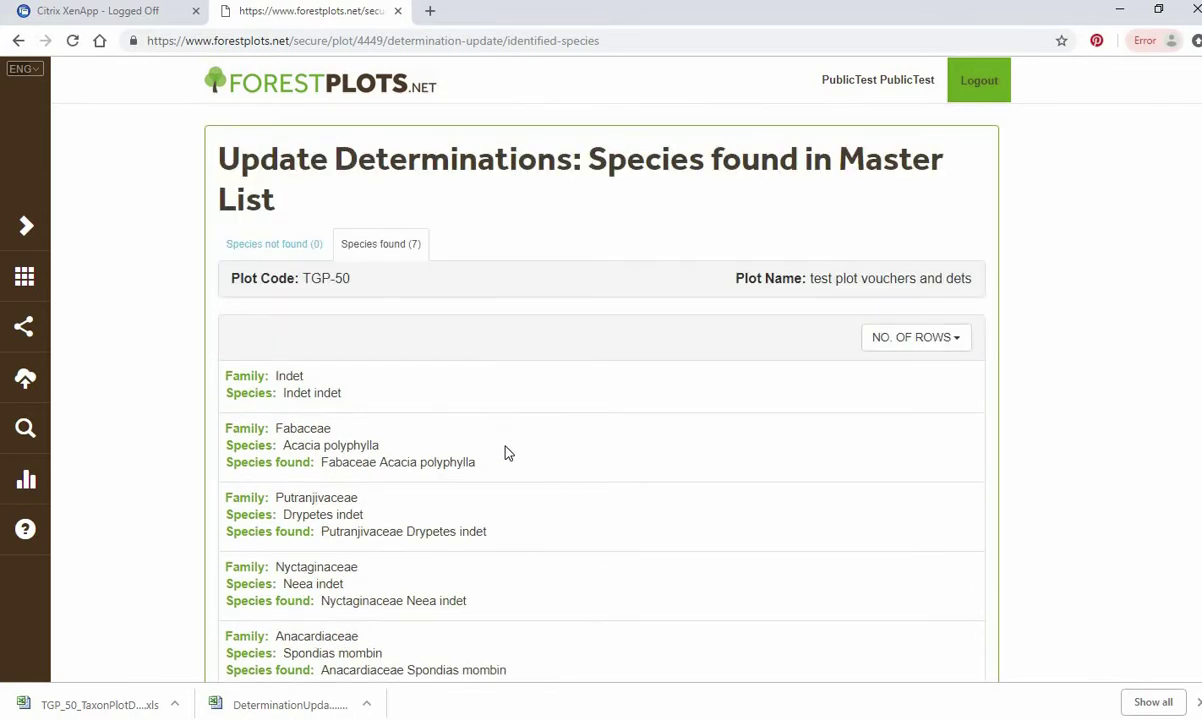
{"action": "left_click", "coordinate": [249, 253]}
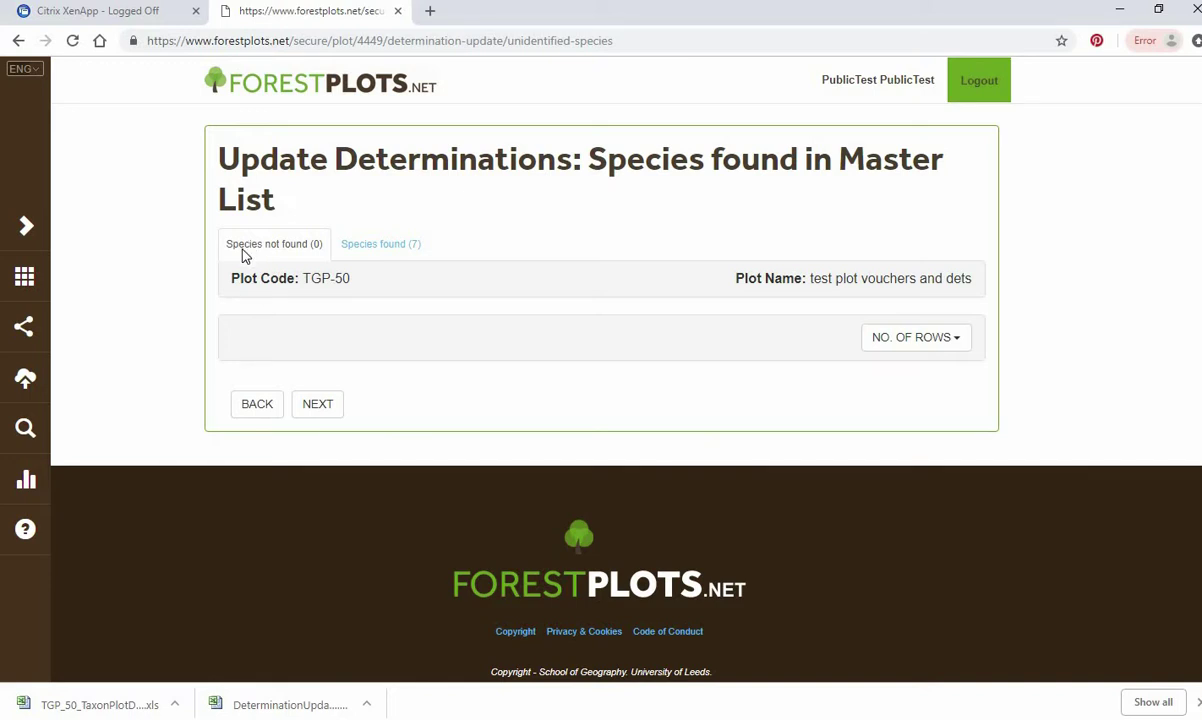
{"action": "left_click", "coordinate": [372, 246]}
{"action": "scroll", "coordinate": [620, 415], "scroll_direction": "down", "scroll_amount": 6}
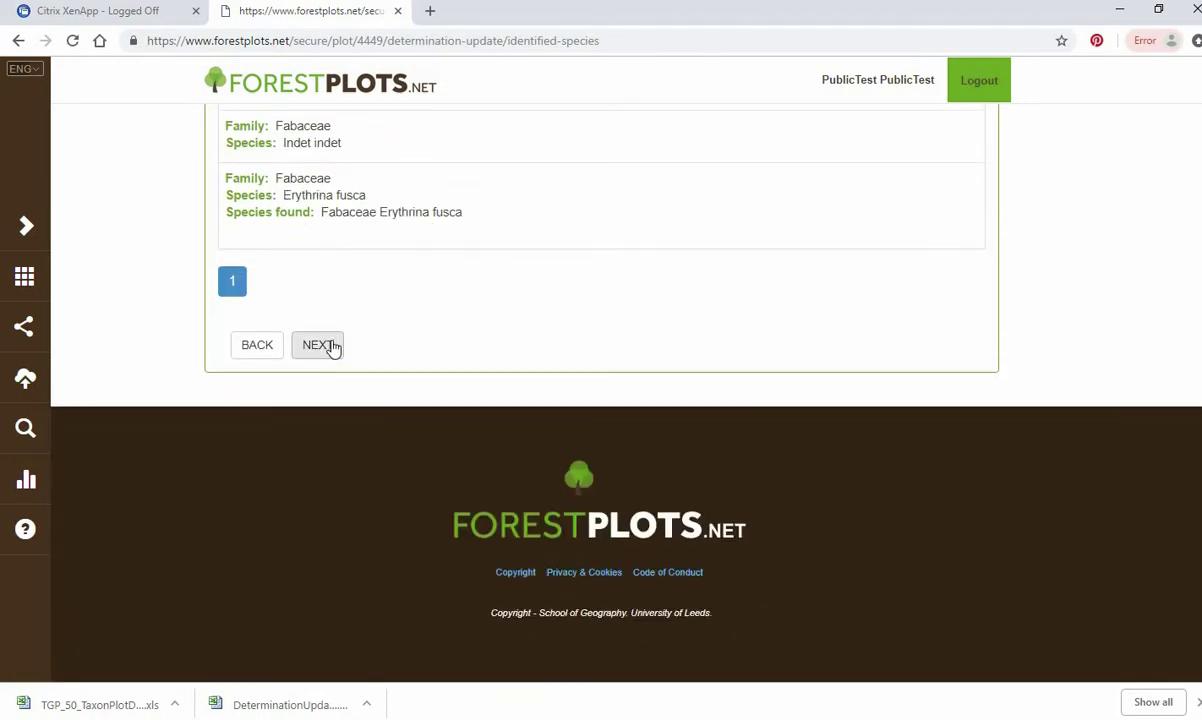
Review the 7 valid and 0 invalid tree records, then apply the determination updates to TGP-50.
{"action": "left_click", "coordinate": [320, 345]}
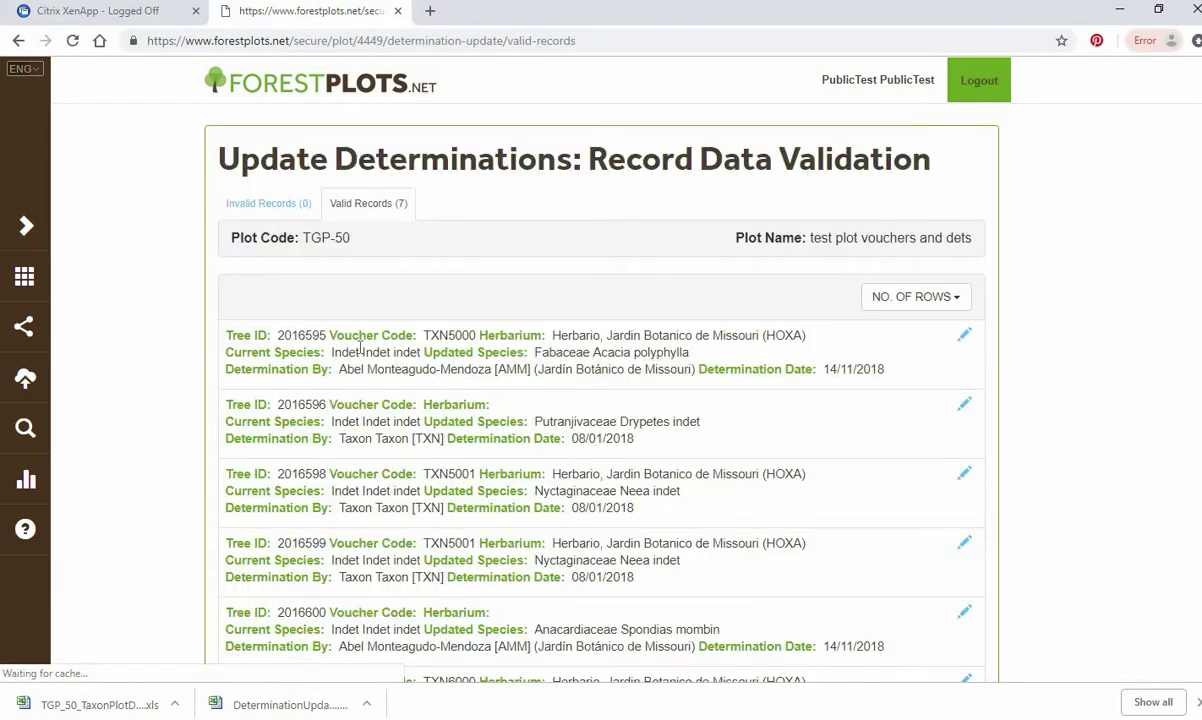
{"action": "scroll", "coordinate": [726, 472], "scroll_direction": "down", "scroll_amount": 4}
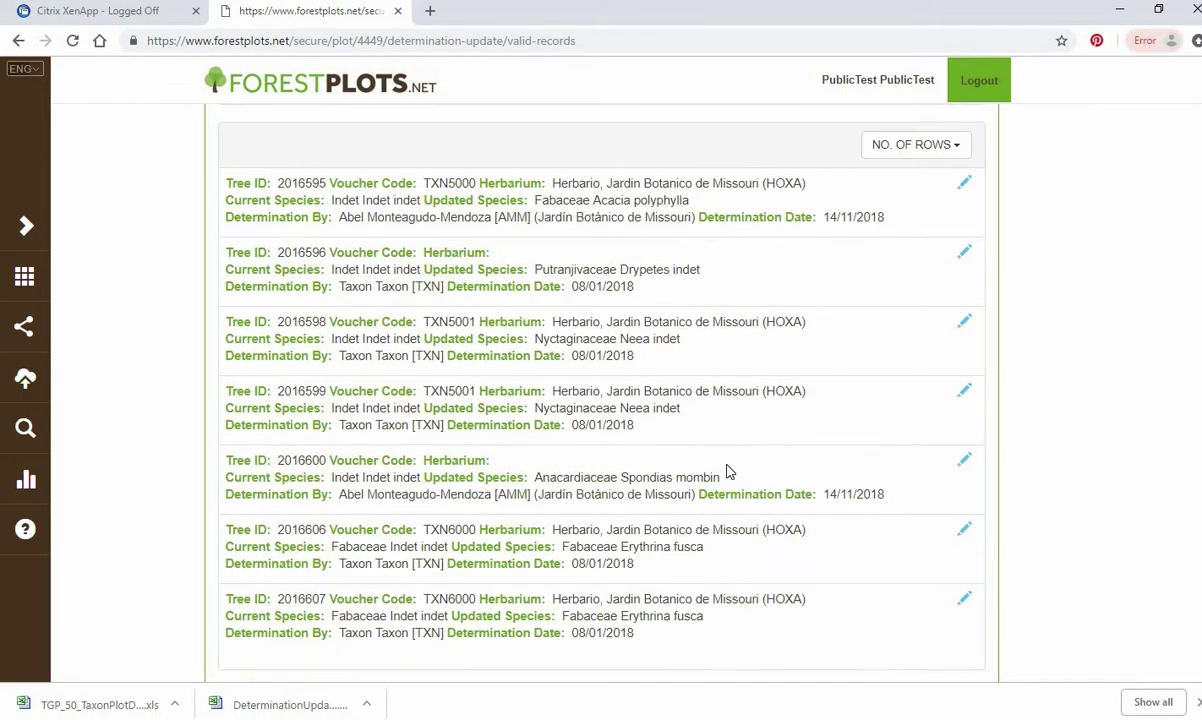
{"action": "scroll", "coordinate": [726, 472], "scroll_direction": "up", "scroll_amount": 4}
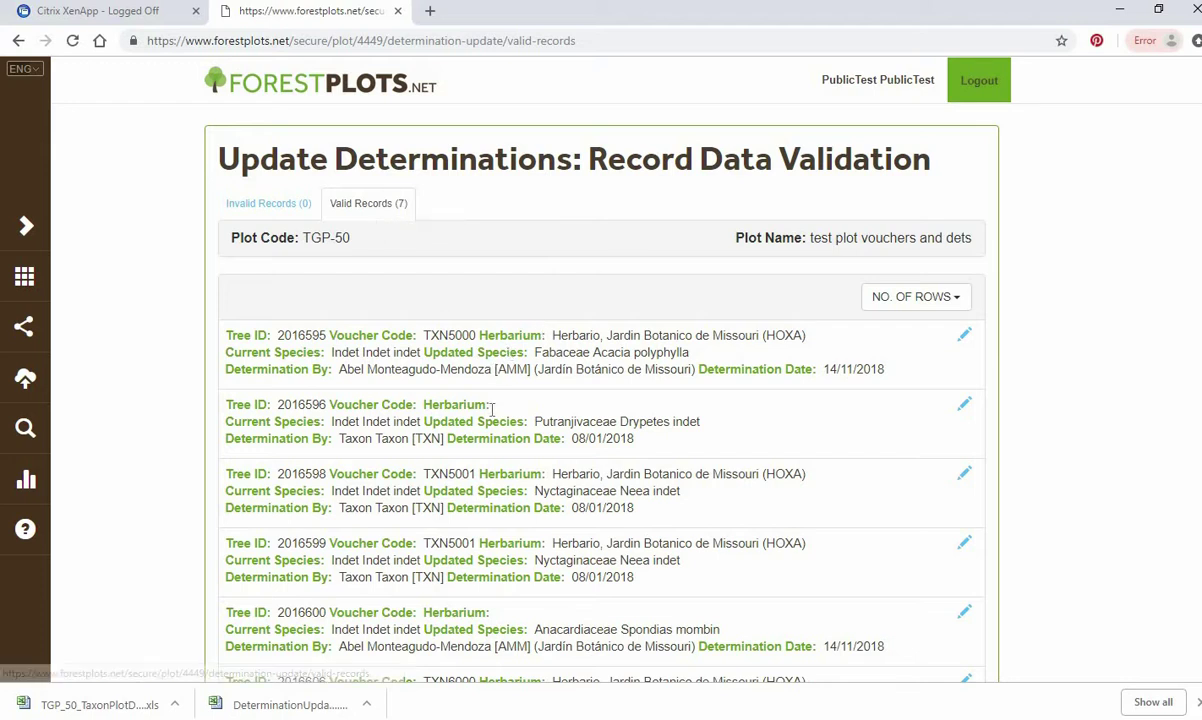
{"action": "scroll", "coordinate": [597, 582], "scroll_direction": "down", "scroll_amount": 2}
{"action": "scroll", "coordinate": [597, 582], "scroll_direction": "down", "scroll_amount": 2}
{"action": "scroll", "coordinate": [612, 574], "scroll_direction": "up", "scroll_amount": 4}
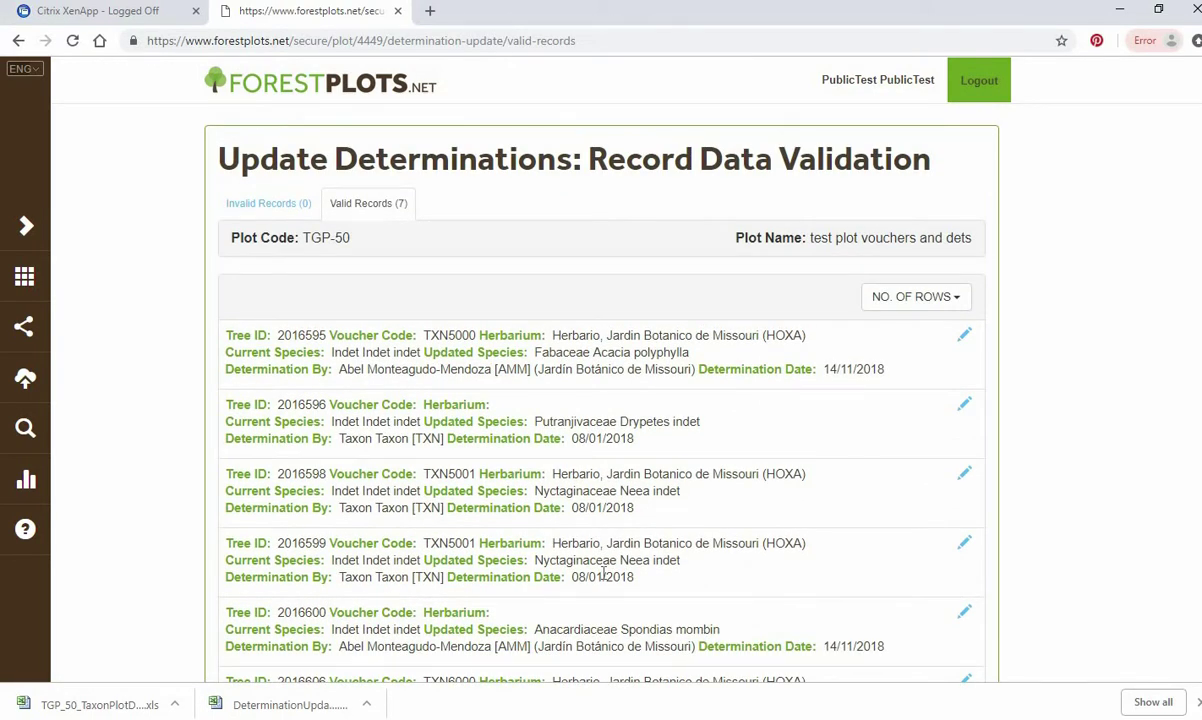
{"action": "left_click", "coordinate": [258, 206]}
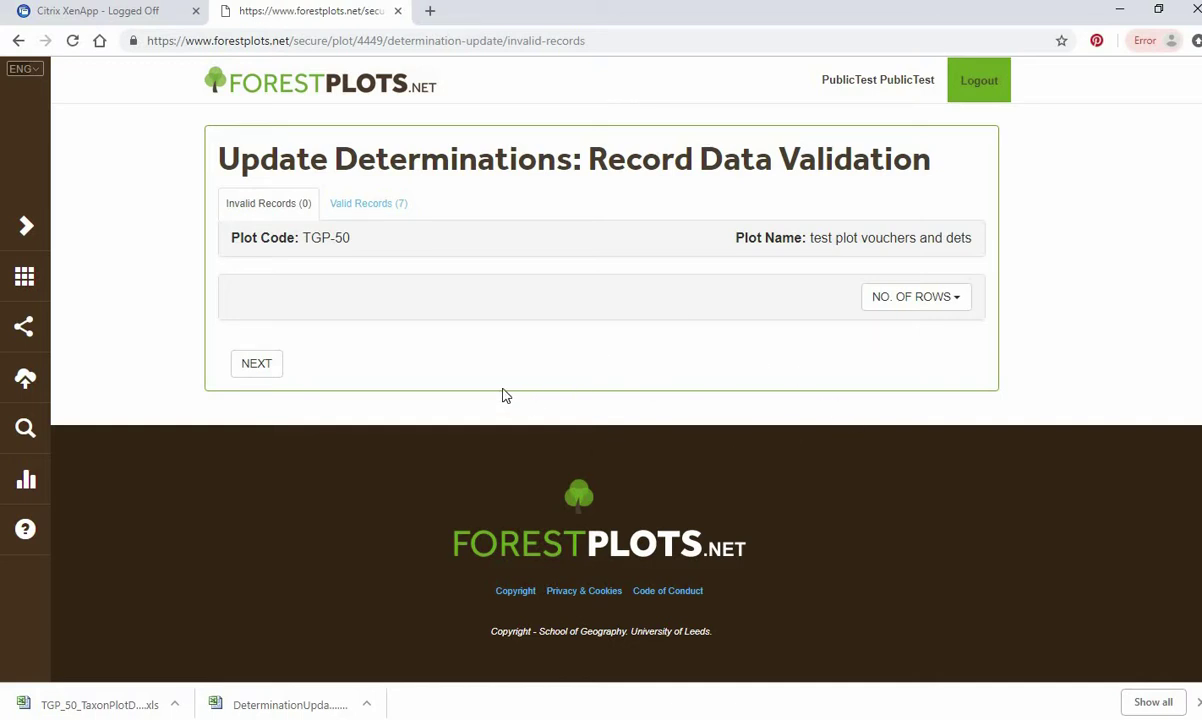
{"action": "left_click", "coordinate": [368, 207]}
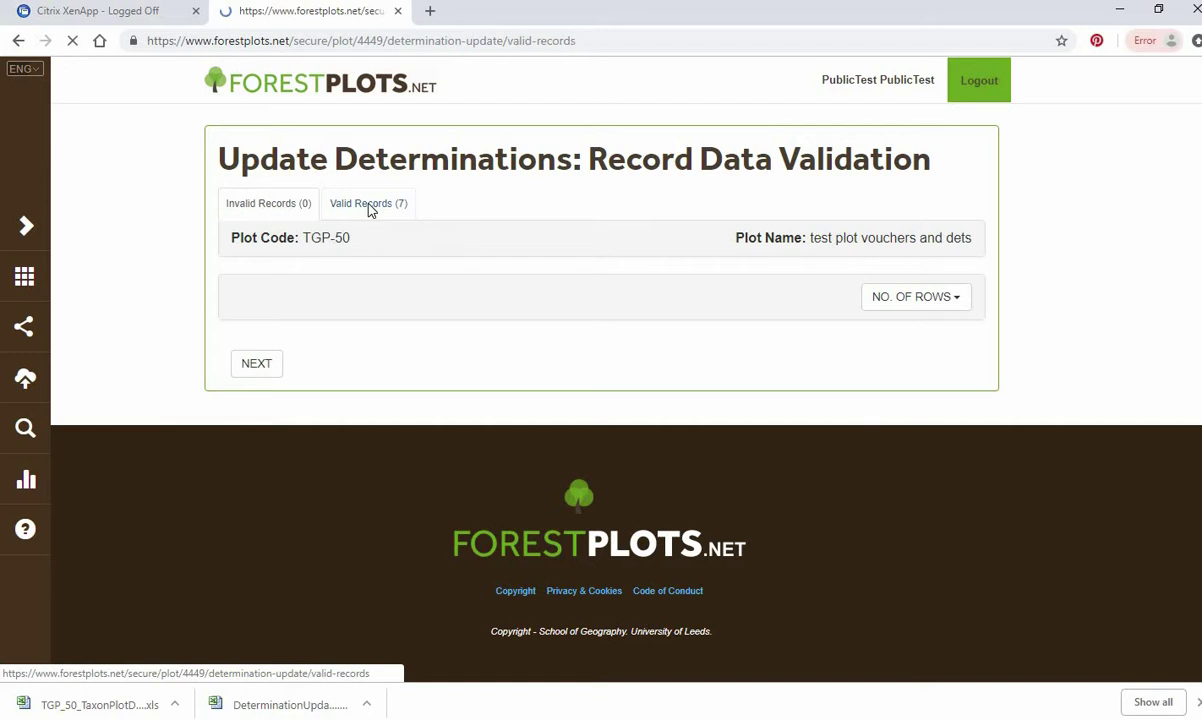
{"action": "scroll", "coordinate": [362, 222], "scroll_direction": "down", "scroll_amount": 3}
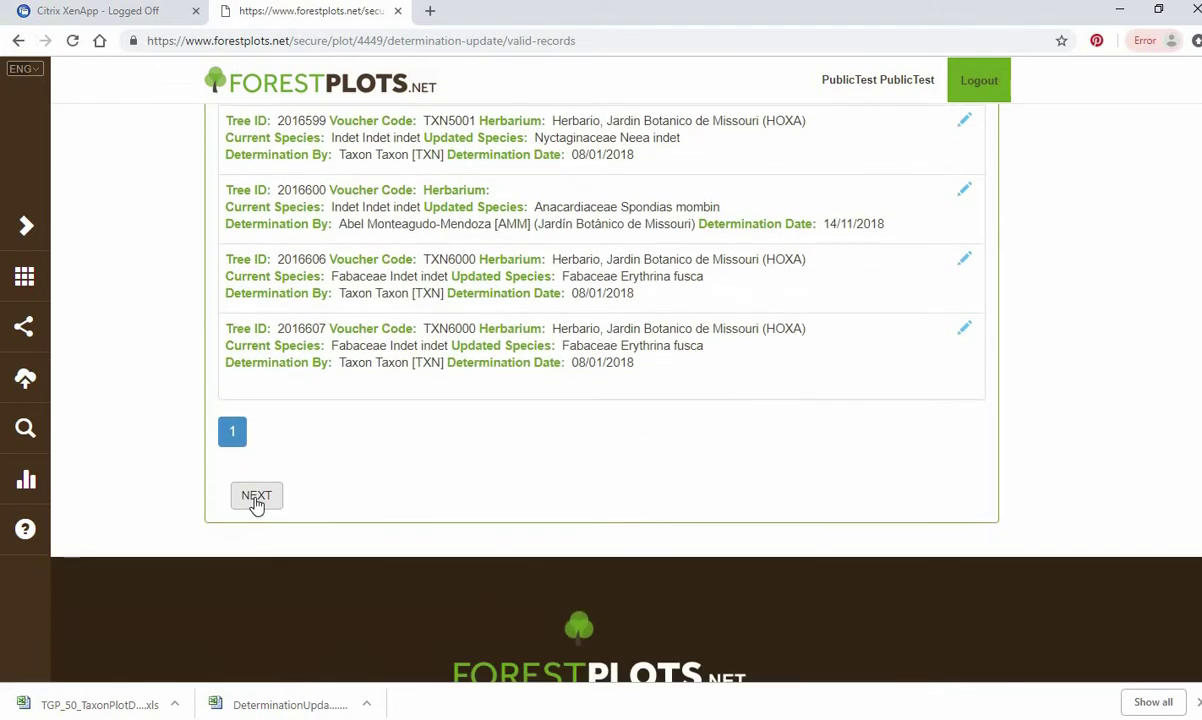
{"action": "left_click", "coordinate": [256, 496]}
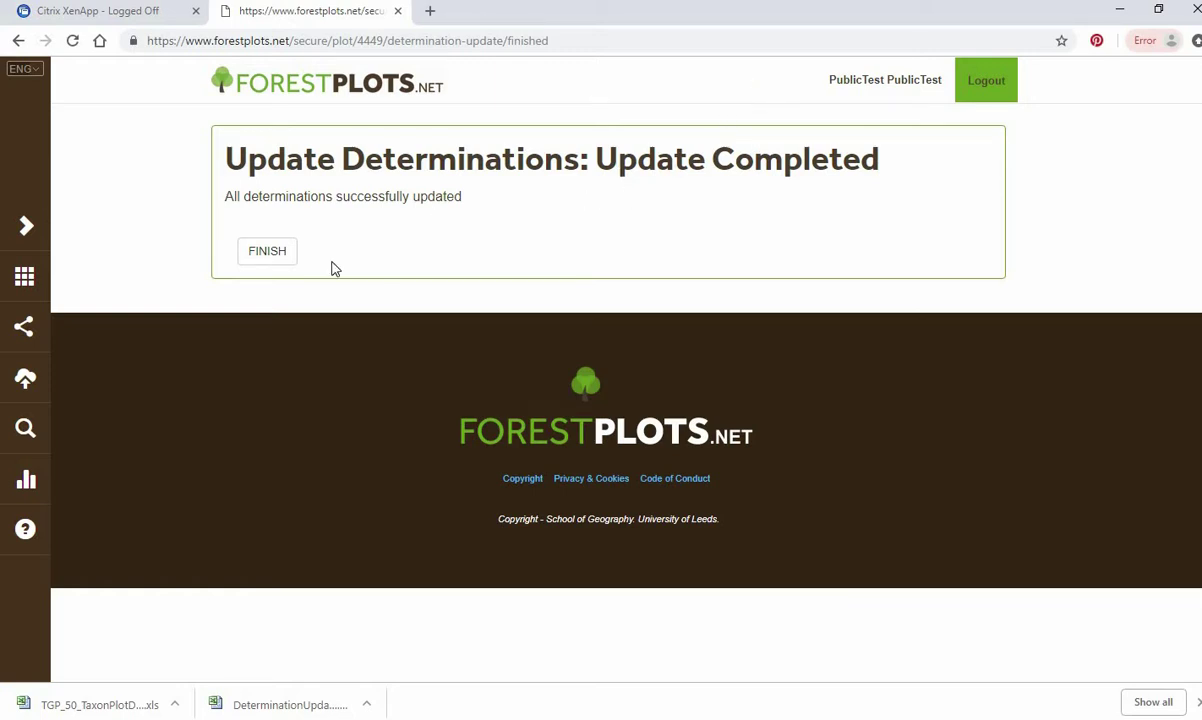
Finish the update, export TGP-50's Taxon Manager Plot Dump, and open TGP_50_TaxonPlotDump (2).xls in Excel.
{"action": "left_click", "coordinate": [275, 256]}
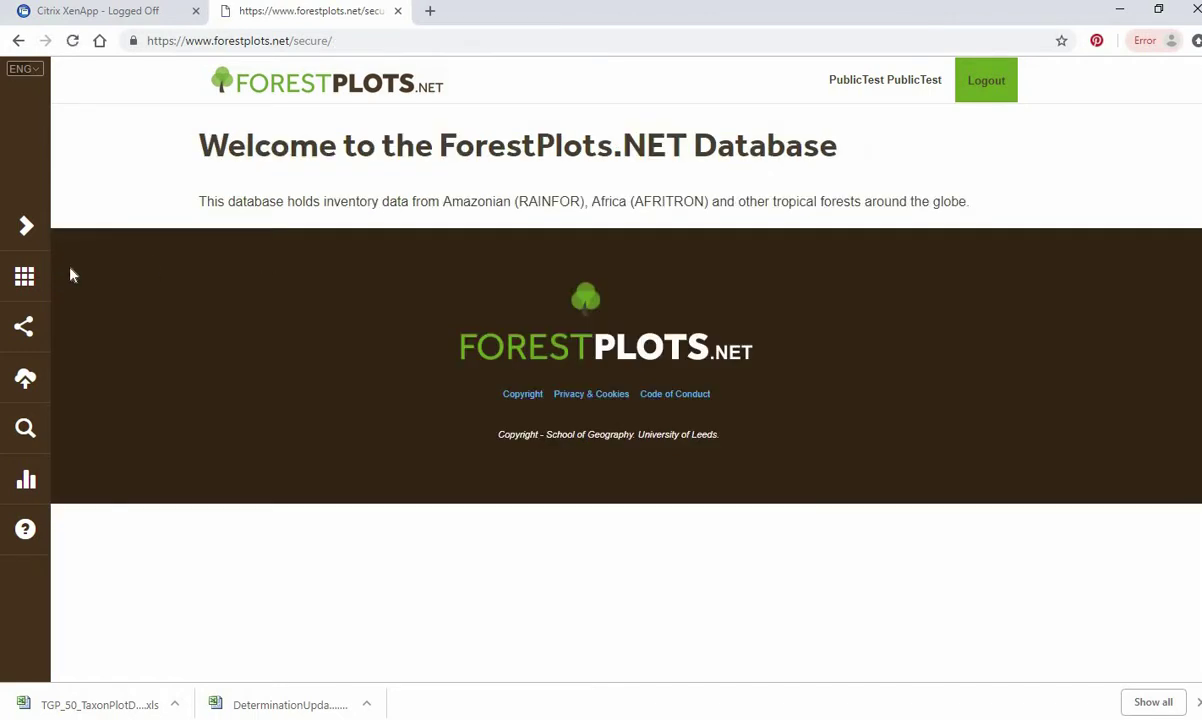
{"action": "left_click", "coordinate": [25, 276]}
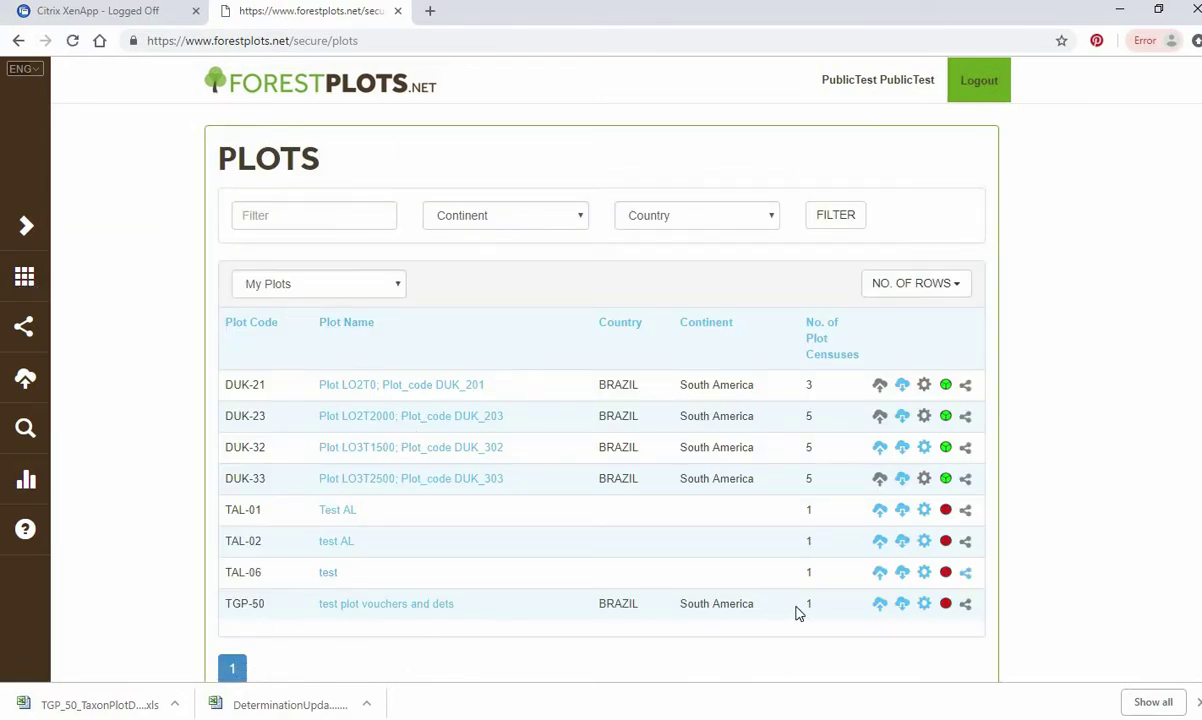
{"action": "left_click", "coordinate": [904, 608]}
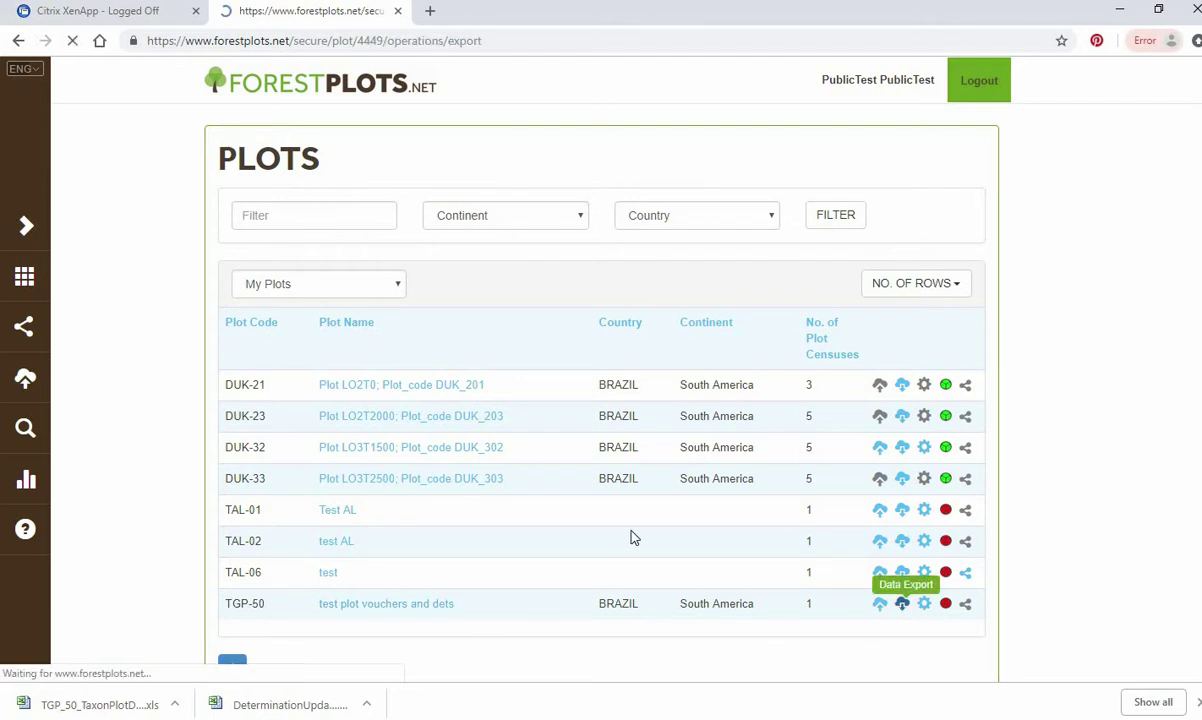
{"action": "scroll", "coordinate": [491, 453], "scroll_direction": "down", "scroll_amount": 5}
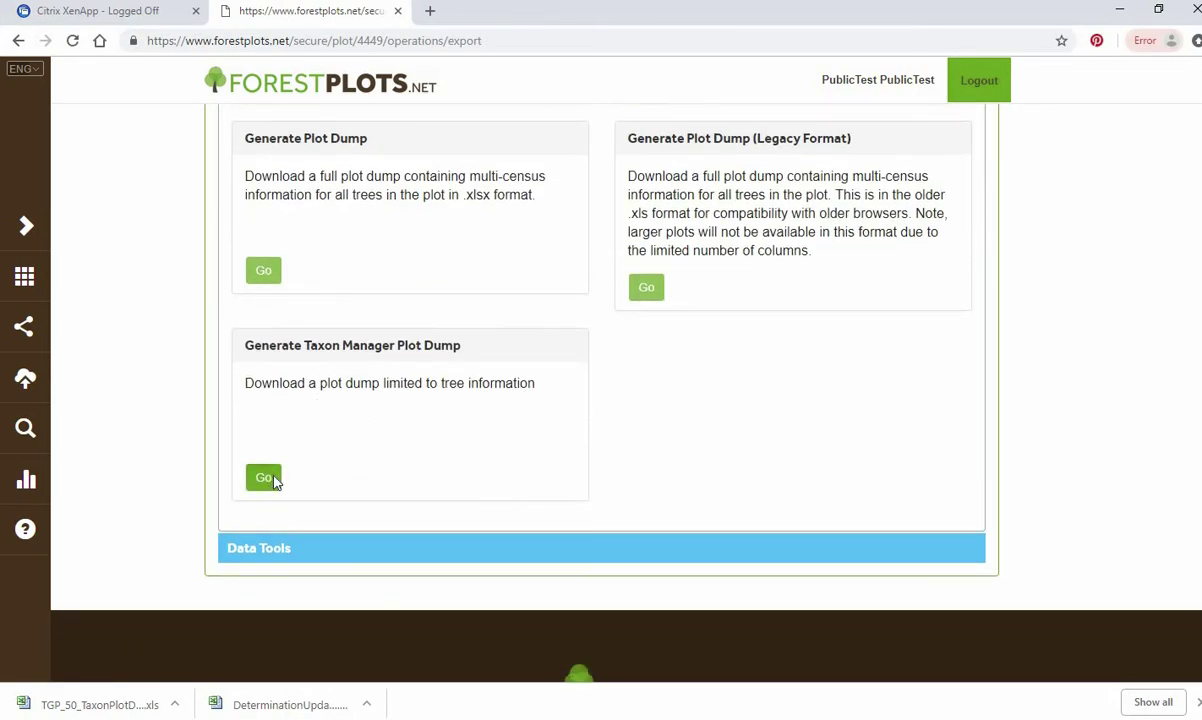
{"action": "left_click", "coordinate": [273, 482]}
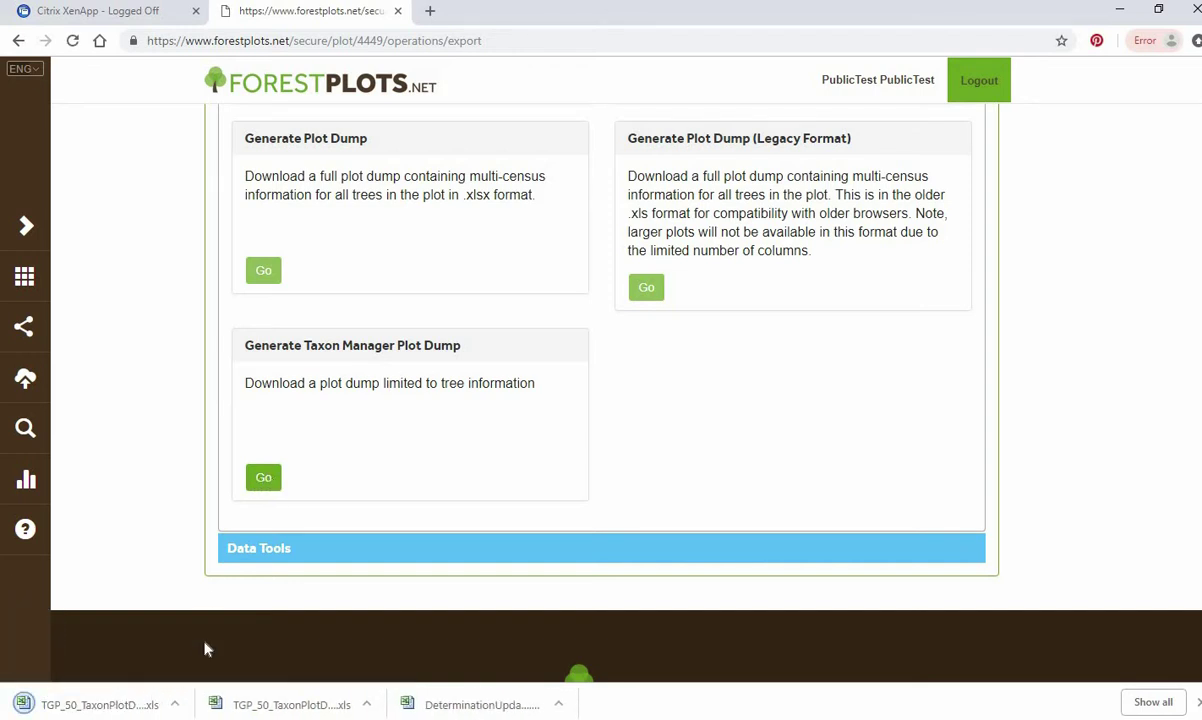
{"action": "left_click", "coordinate": [176, 709]}
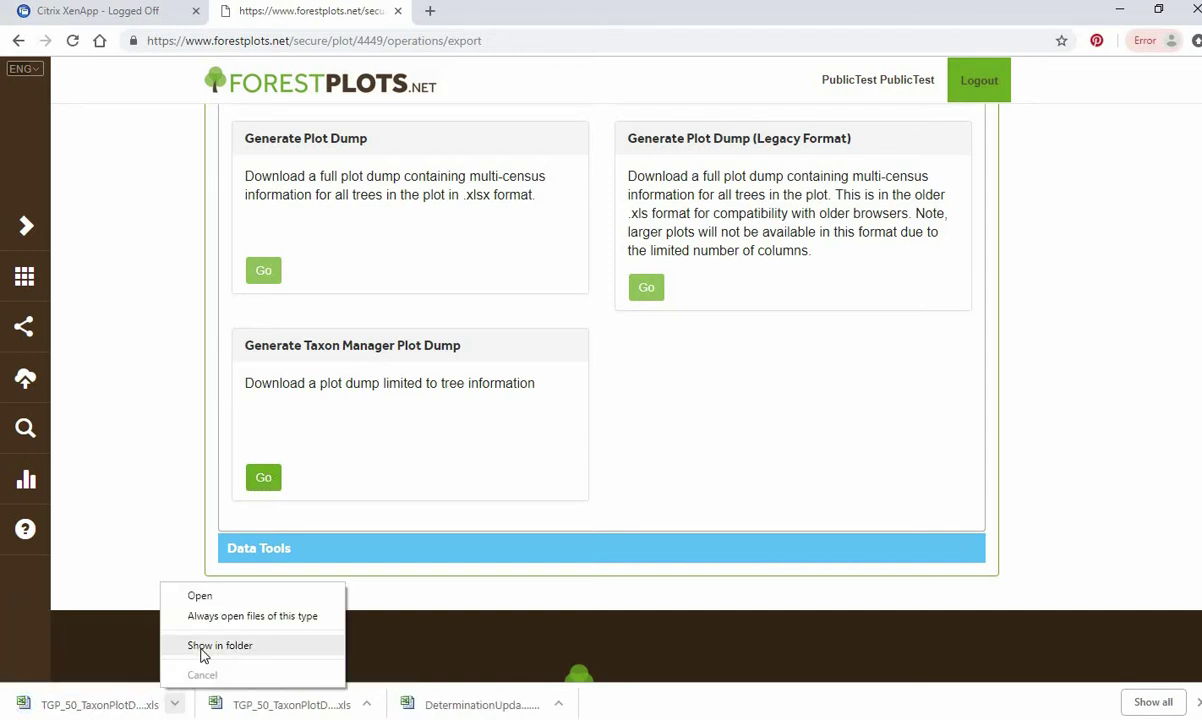
{"action": "left_click", "coordinate": [228, 601]}
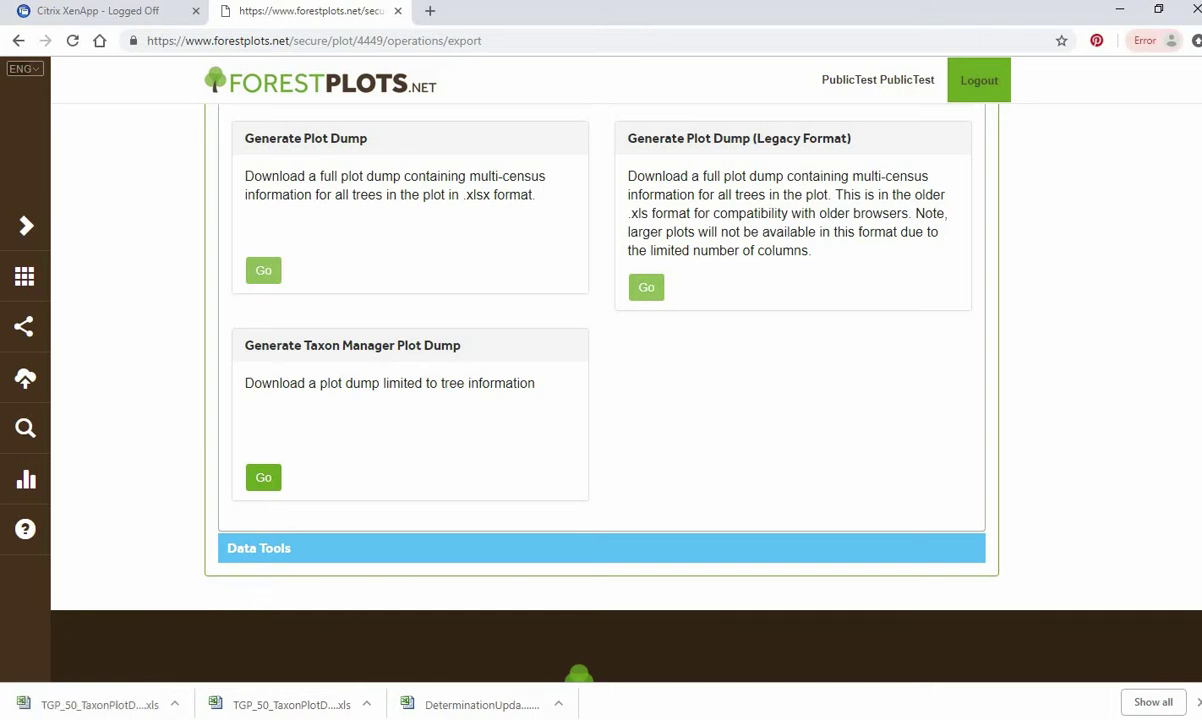
{"action": "left_click", "coordinate": [741, 704]}
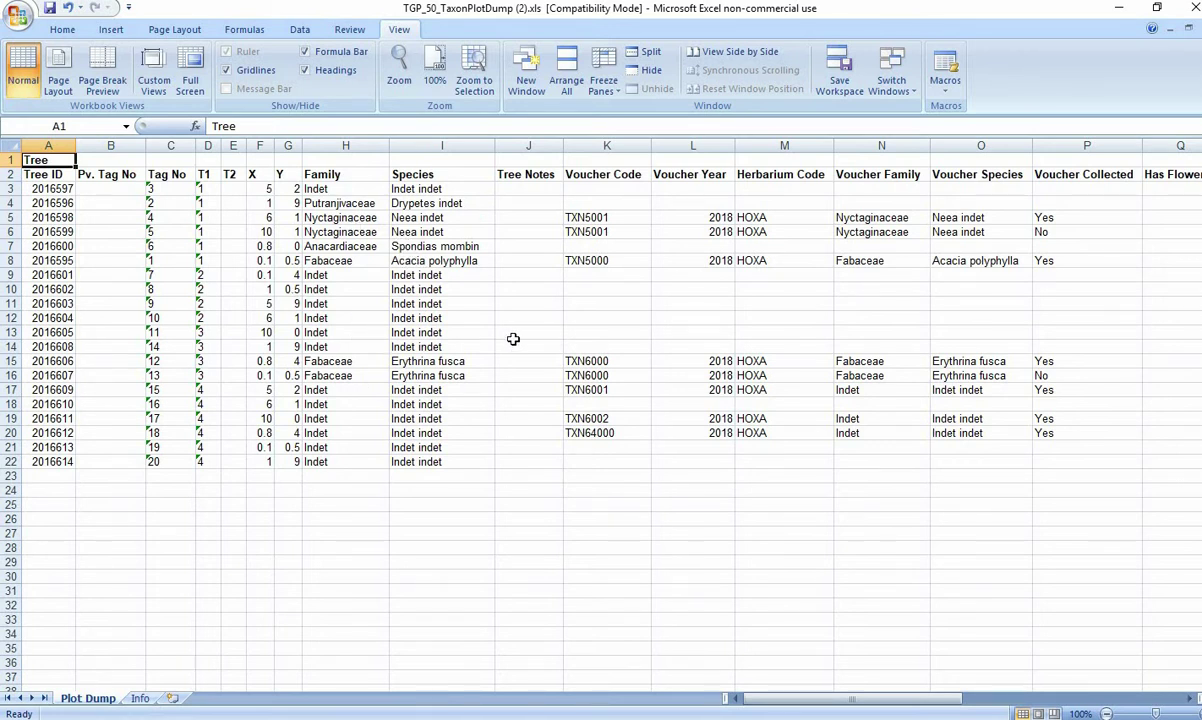
Return to Chrome and scroll to the top of the TGP-50 Data Export page.
{"action": "key", "text": "alt+Tab"}
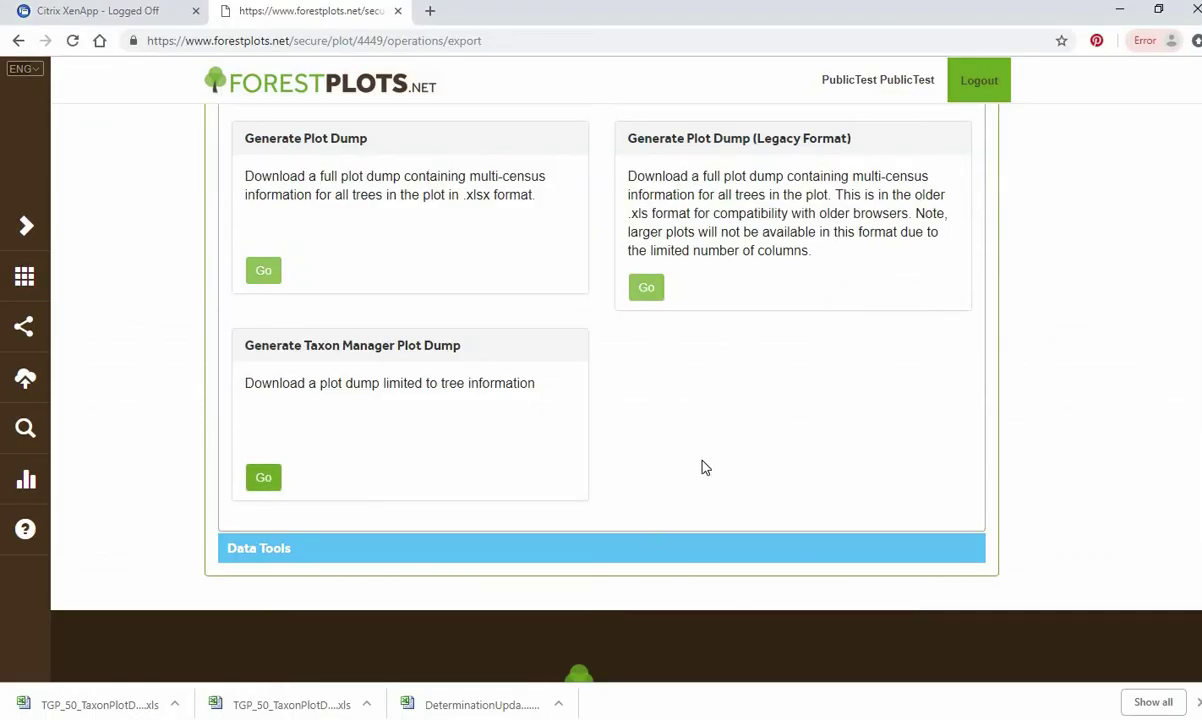
{"action": "scroll", "coordinate": [456, 327], "scroll_direction": "up", "scroll_amount": 4}
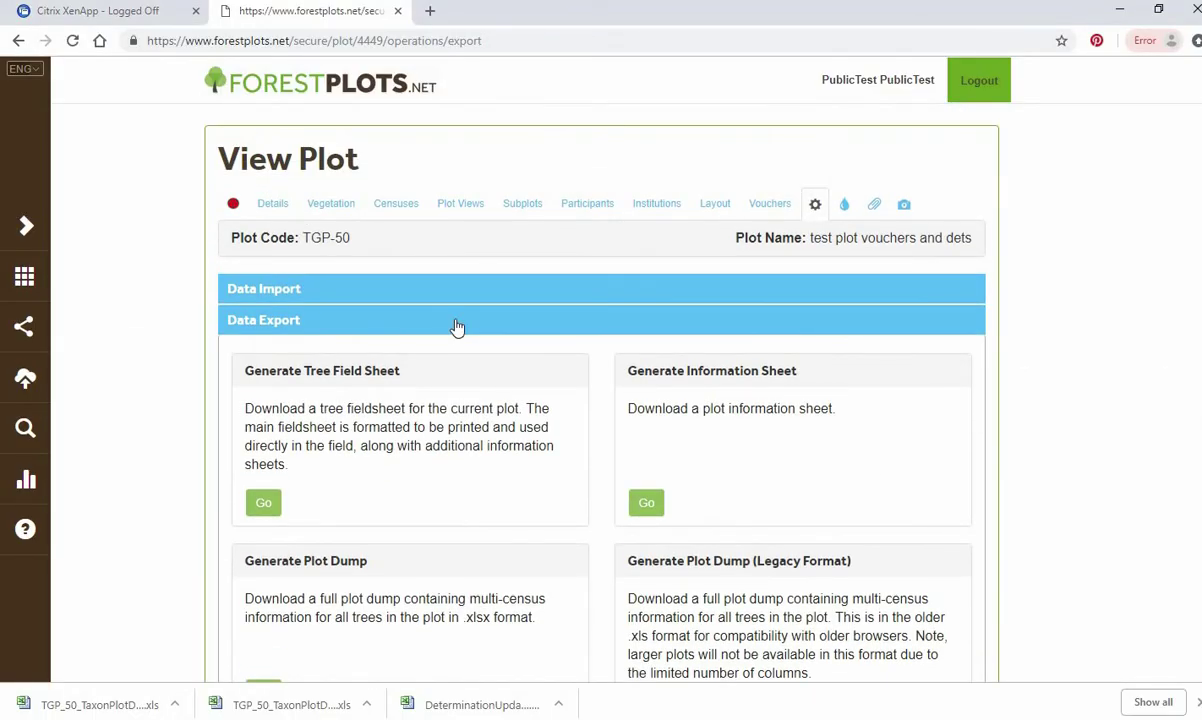